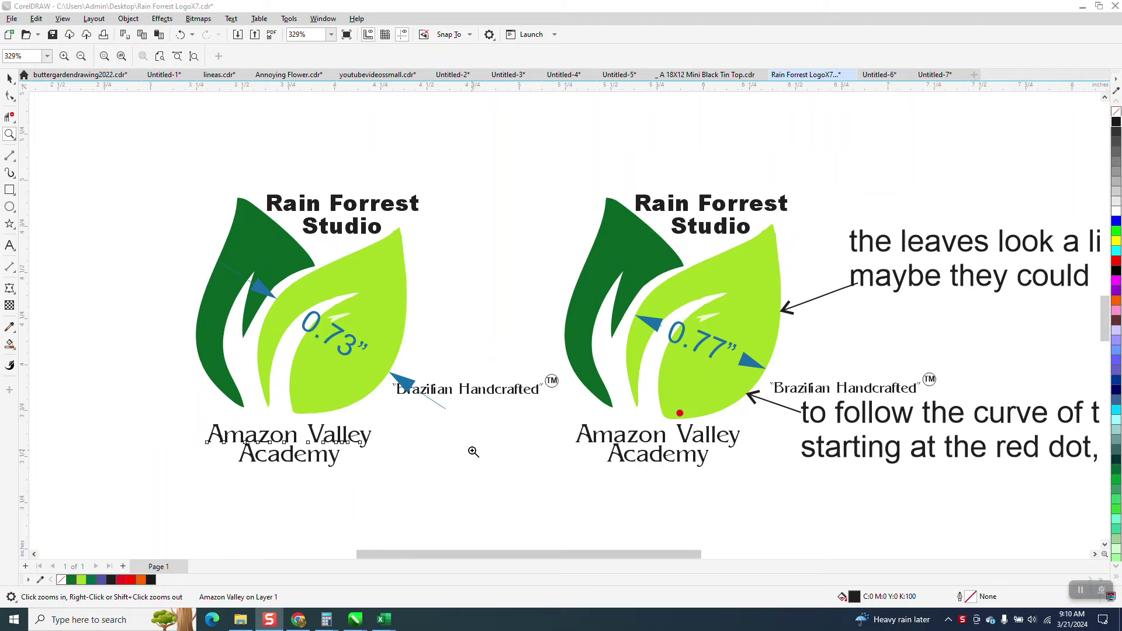
pyautogui.scroll(-2, 472, 449)
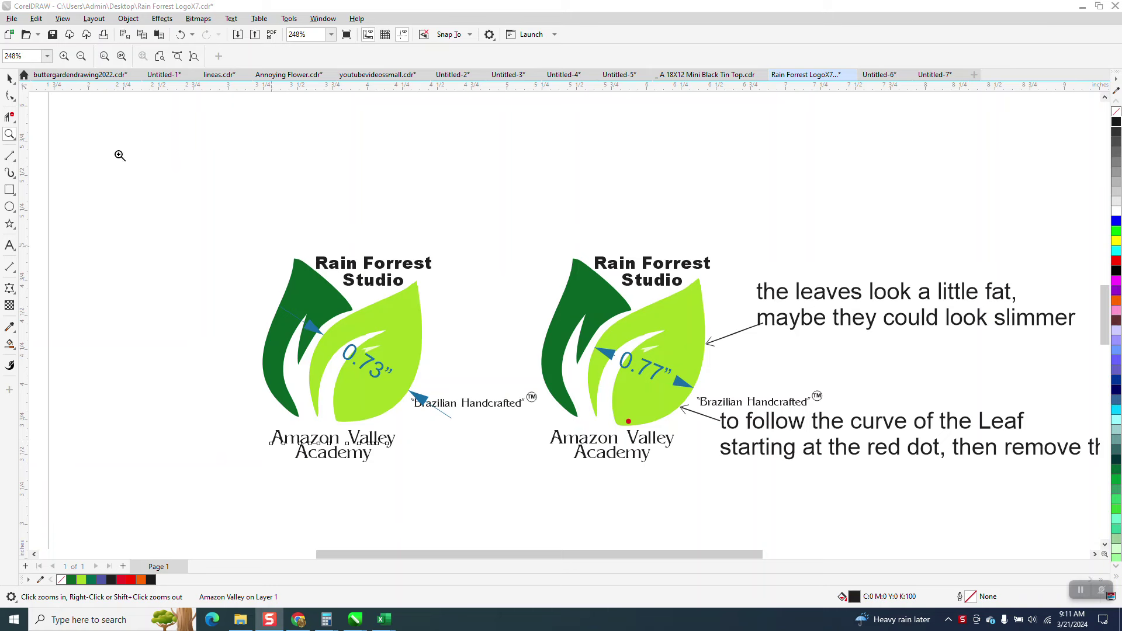
# Delete the 0.73" and 0.77" leaf width measurements
pyautogui.click(11, 79)
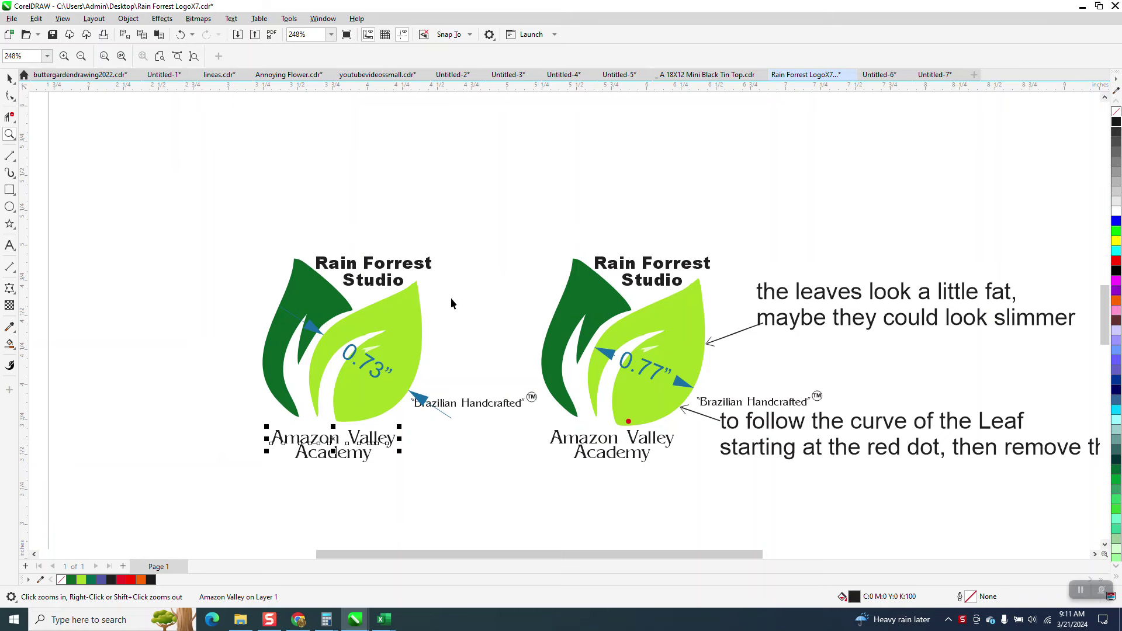
pyautogui.click(383, 371)
pyautogui.press('Delete')
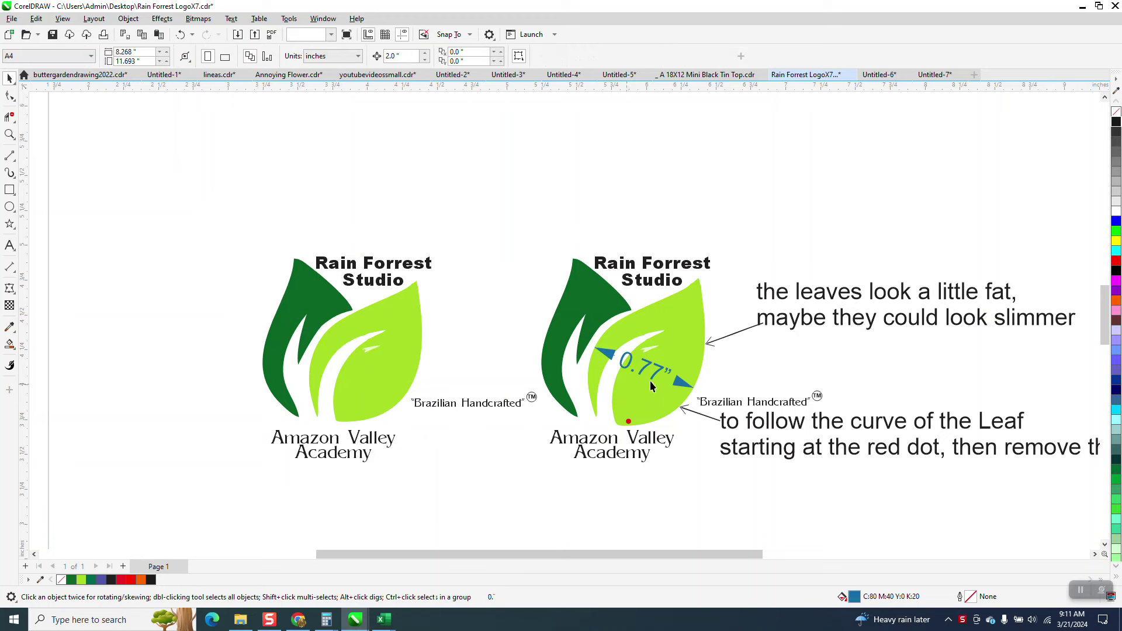
pyautogui.click(662, 377)
pyautogui.press('Delete')
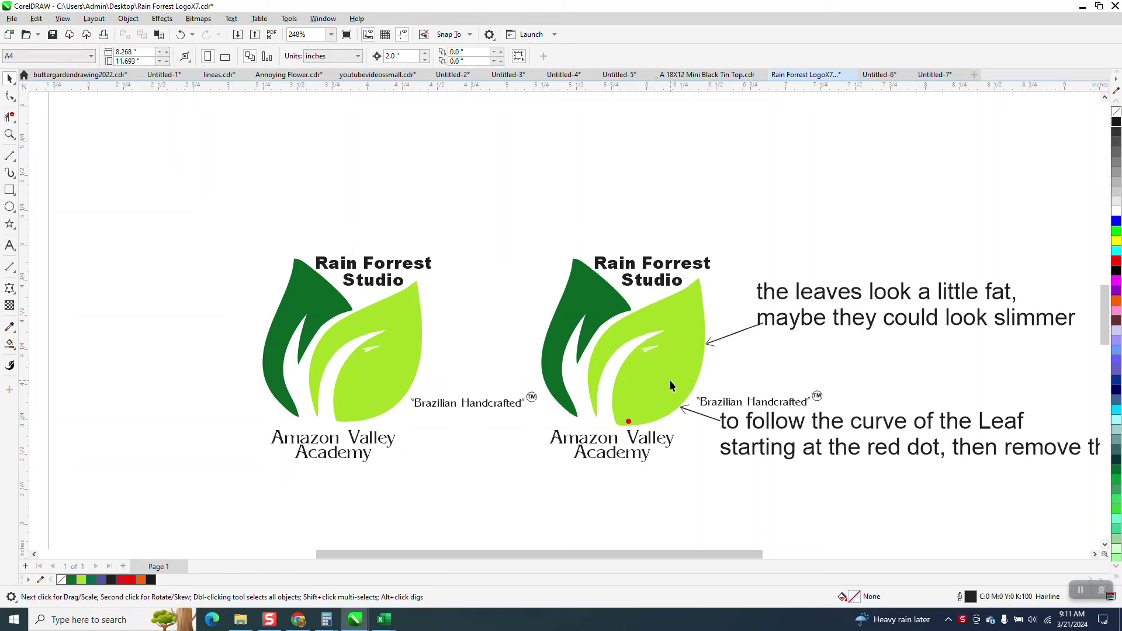
# Duplicate the right logo's light-green leaf and its red dot above the logo
pyautogui.scroll(-2, 670, 376)
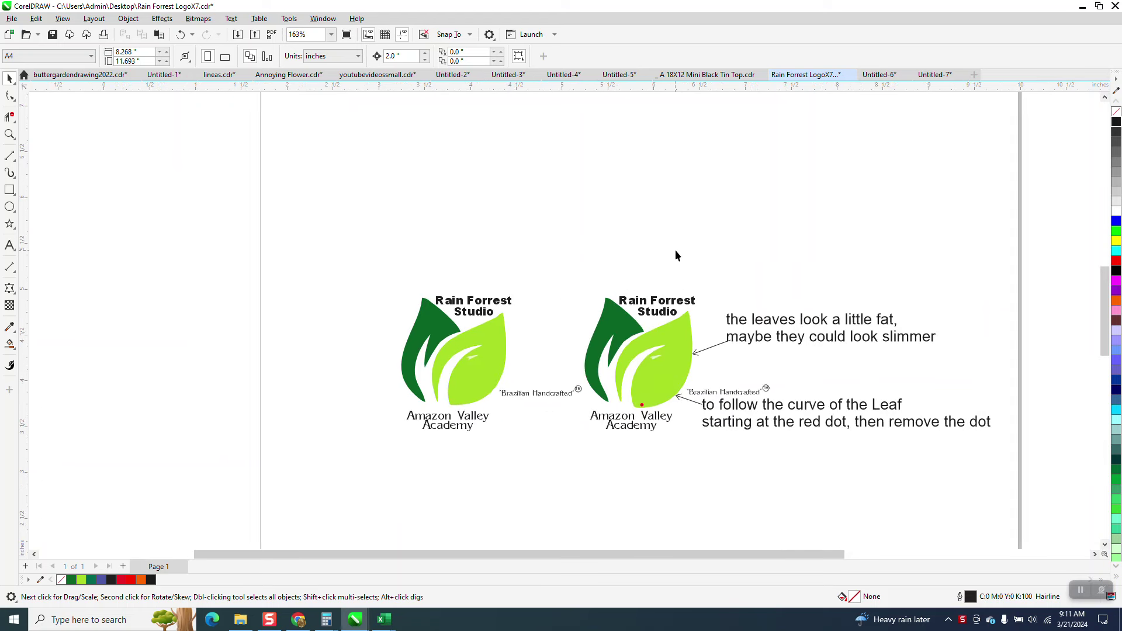
pyautogui.click(675, 340)
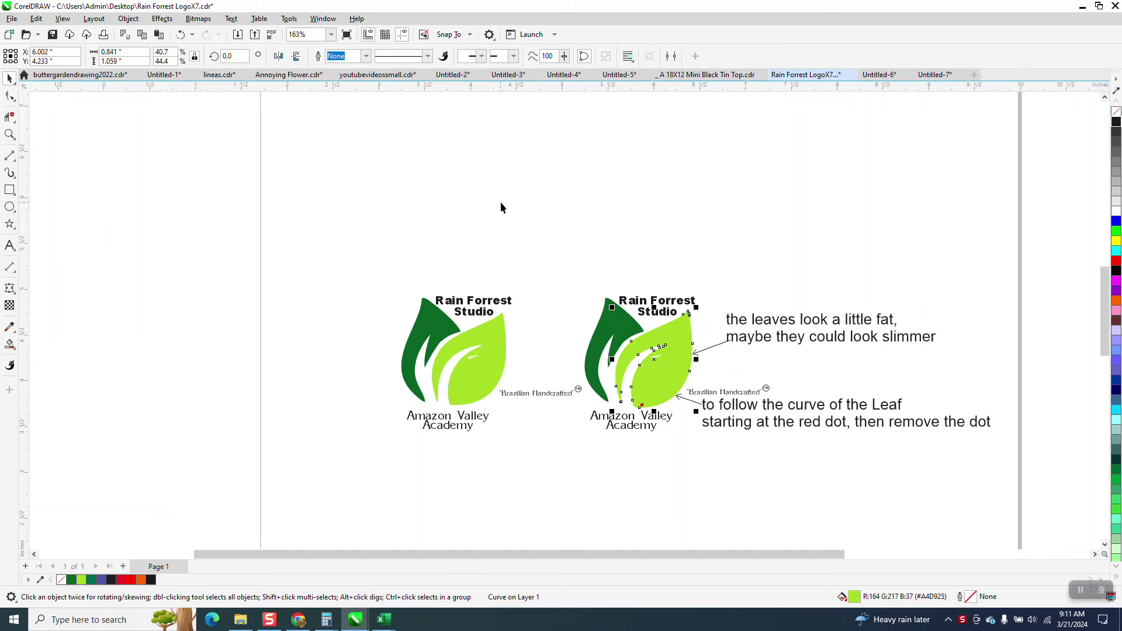
pyautogui.click(455, 105)
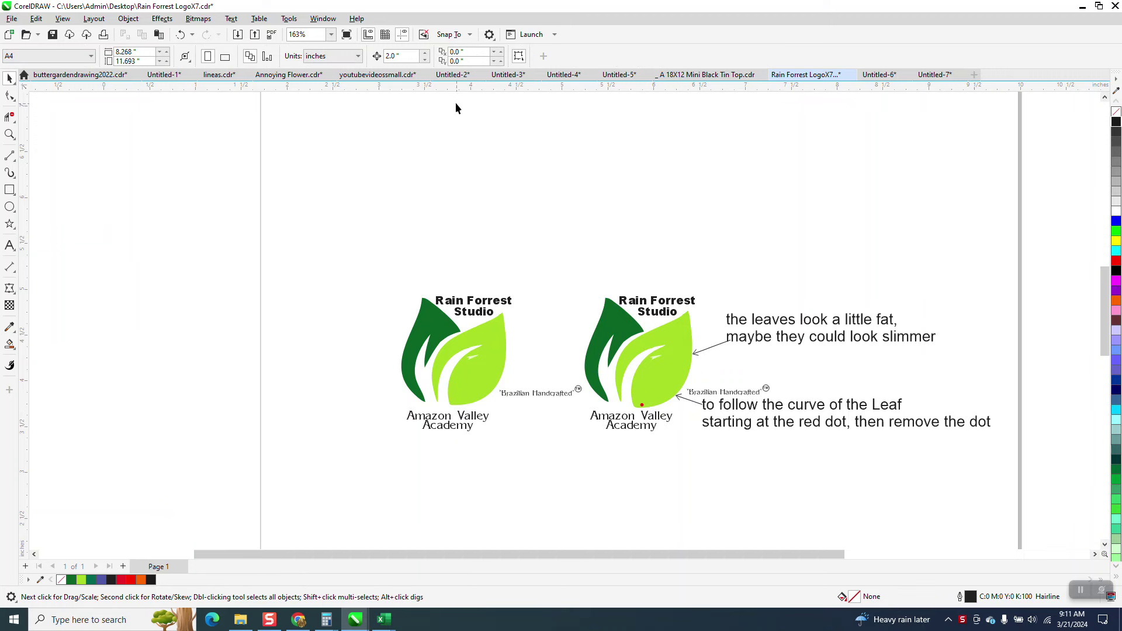
pyautogui.click(664, 363)
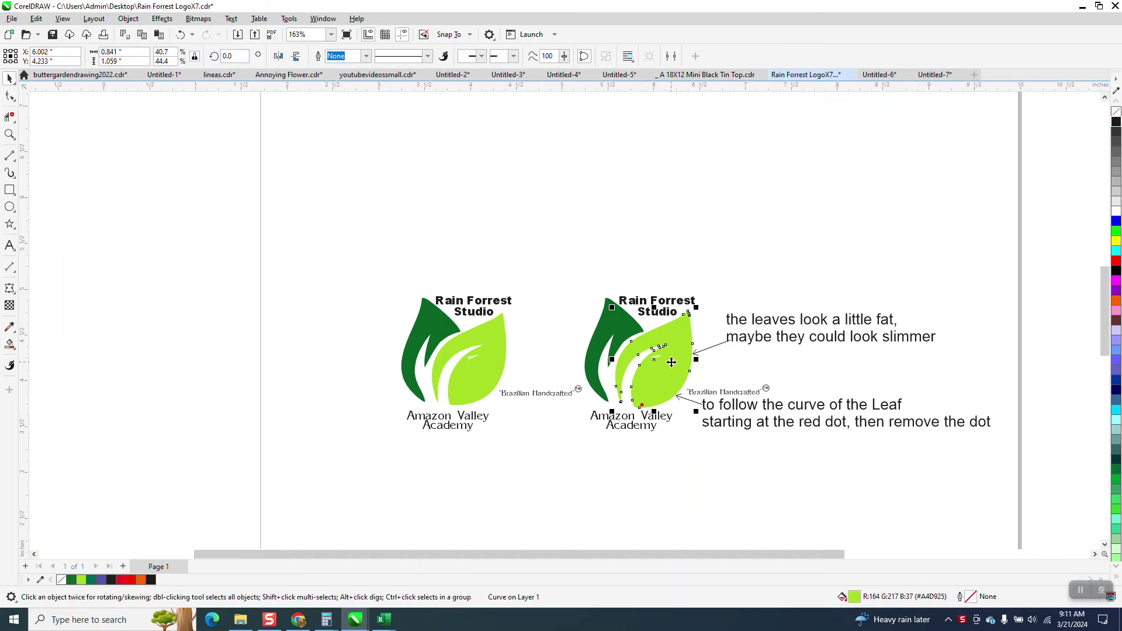
pyautogui.hotkey('ctrl', 'd')
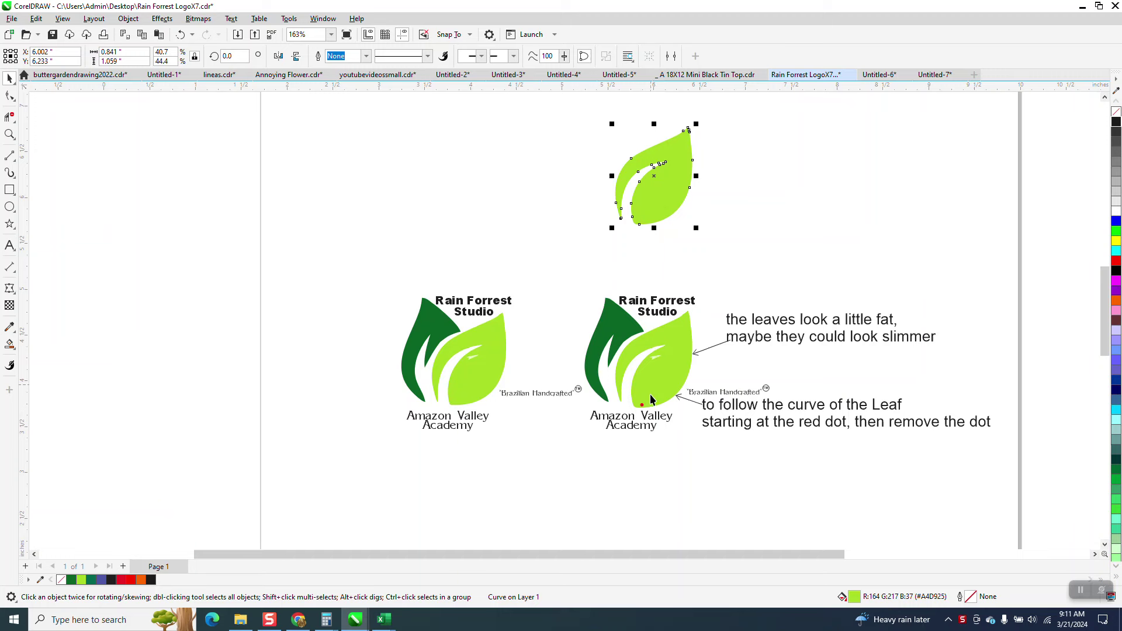
pyautogui.click(643, 408)
pyautogui.click(643, 407)
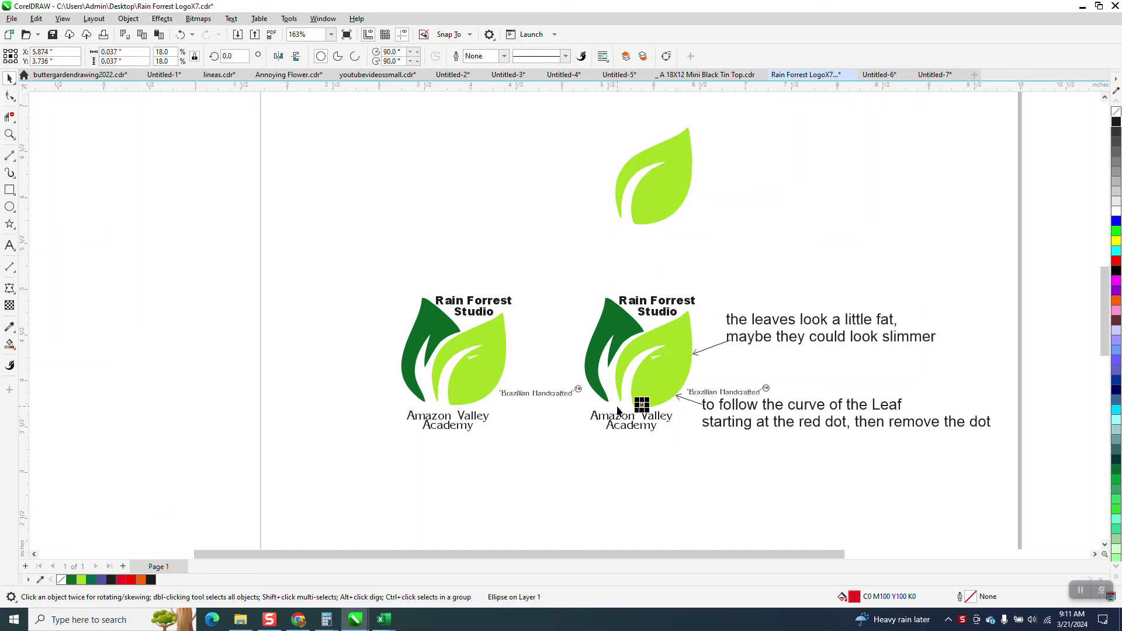
pyautogui.hotkey('ctrl', 'd')
# Copy the leaf and dot 2 inches to the right, then zoom in on both copies
pyautogui.moveTo(573, 120); pyautogui.dragTo(766, 248)
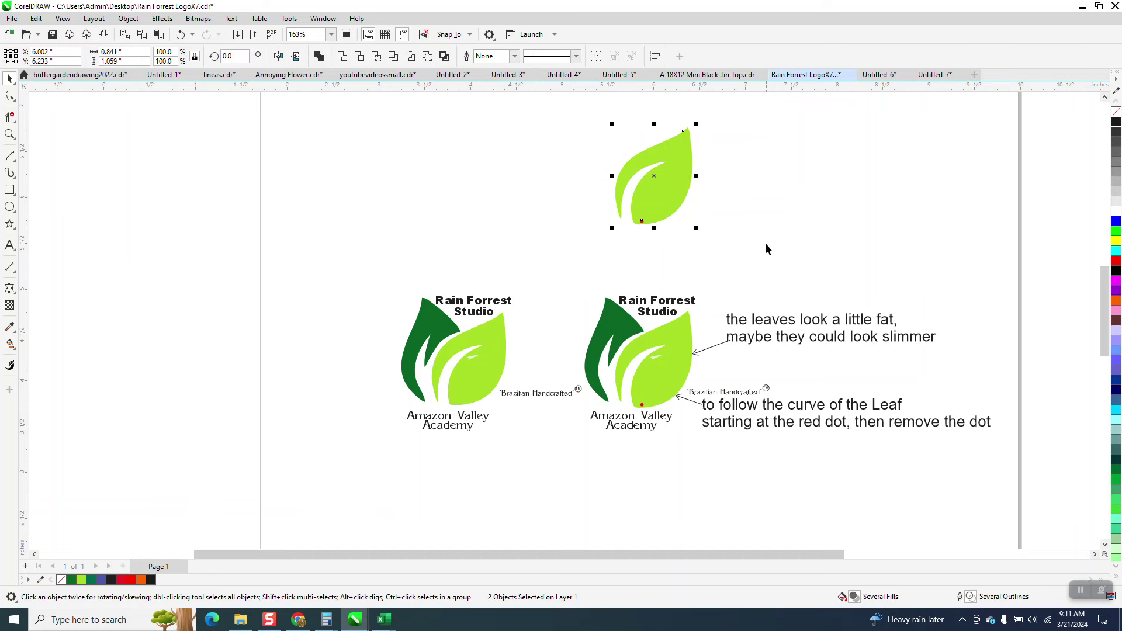
pyautogui.hotkey('ctrl', 'd')
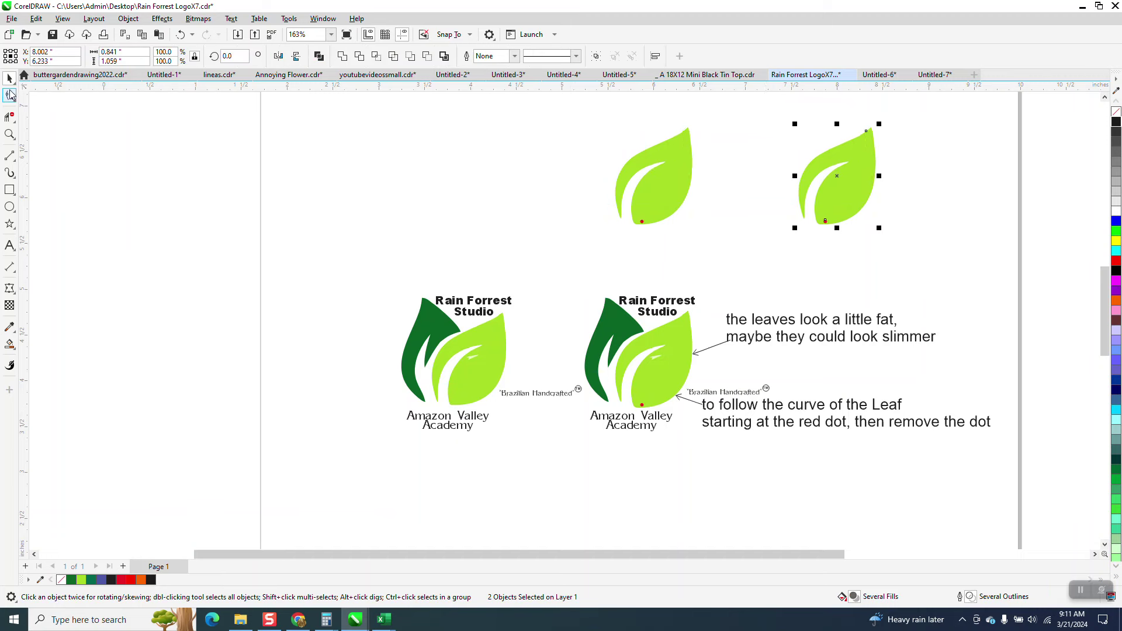
pyautogui.moveTo(544, 118); pyautogui.dragTo(992, 261)
pyautogui.click(9, 135)
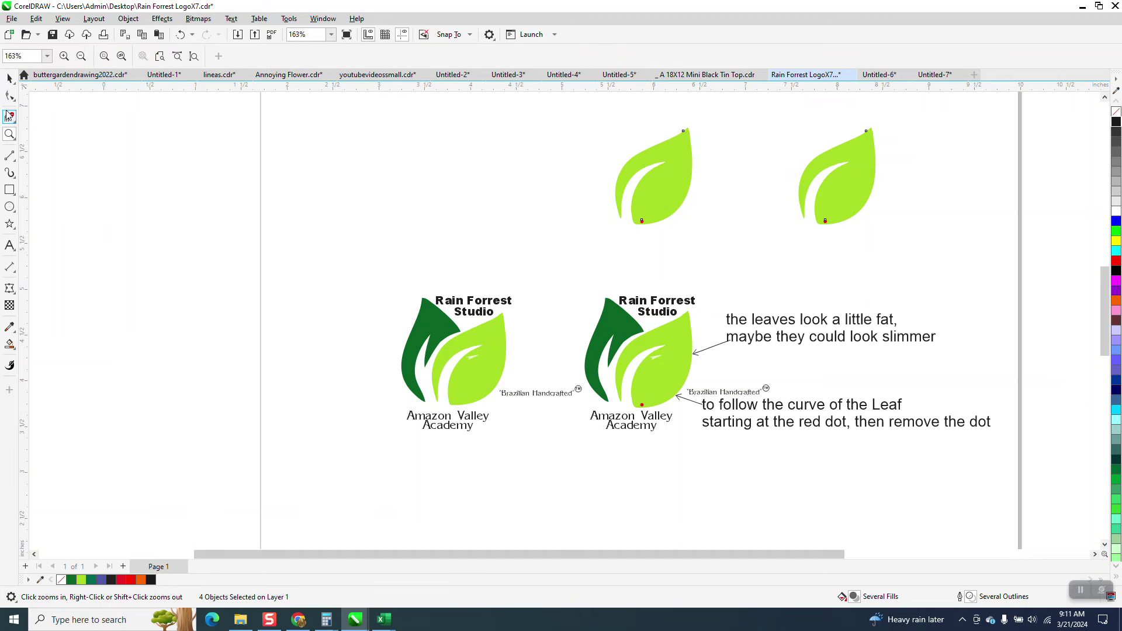
pyautogui.moveTo(529, 121); pyautogui.dragTo(955, 280)
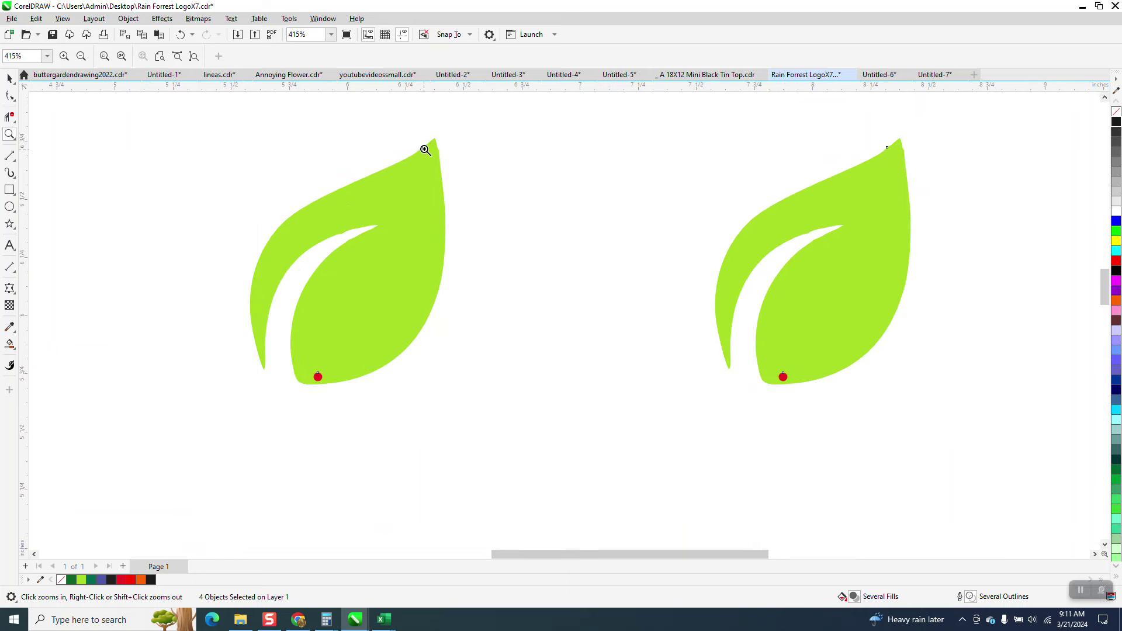
# Remove the fill from both copied leaves and give them a dark grey outline
pyautogui.click(10, 77)
pyautogui.moveTo(169, 111); pyautogui.dragTo(1000, 409)
pyautogui.click(1117, 111)
pyautogui.rightClick(1116, 121)
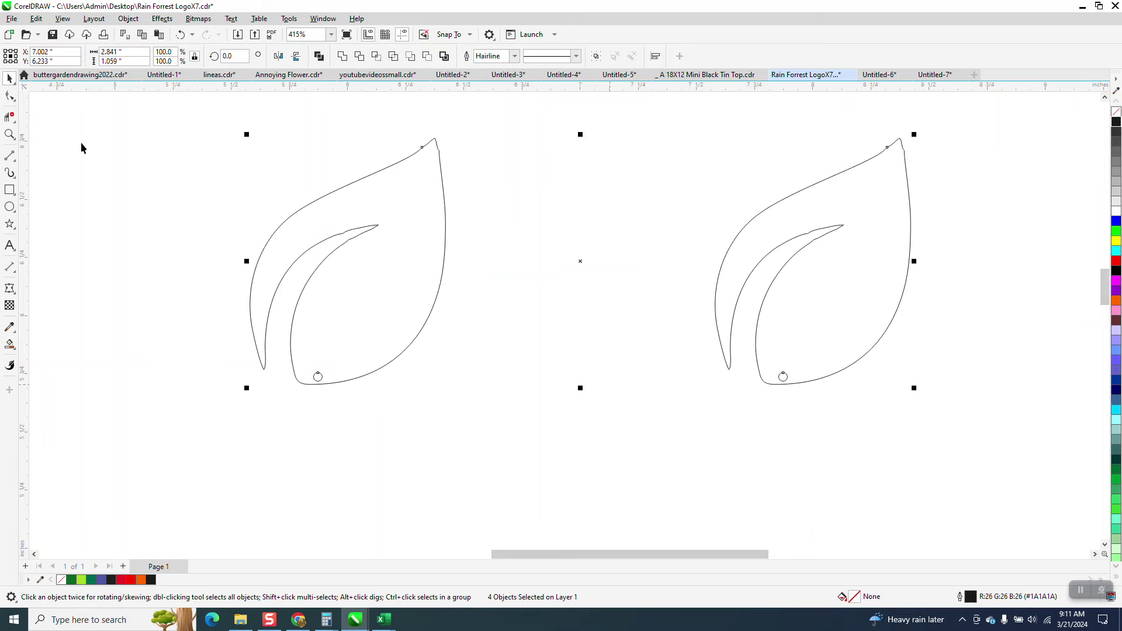
# Zoom in on the left leaf's tip and display its nodes with the Shape tool
pyautogui.click(10, 134)
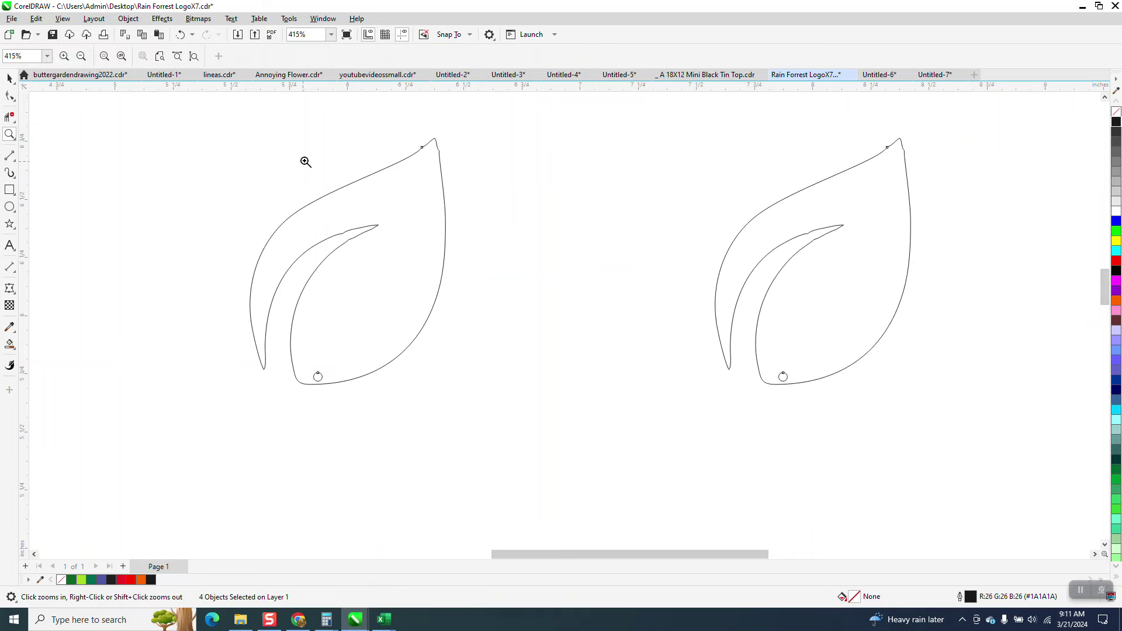
pyautogui.moveTo(561, 222); pyautogui.dragTo(561, 222)
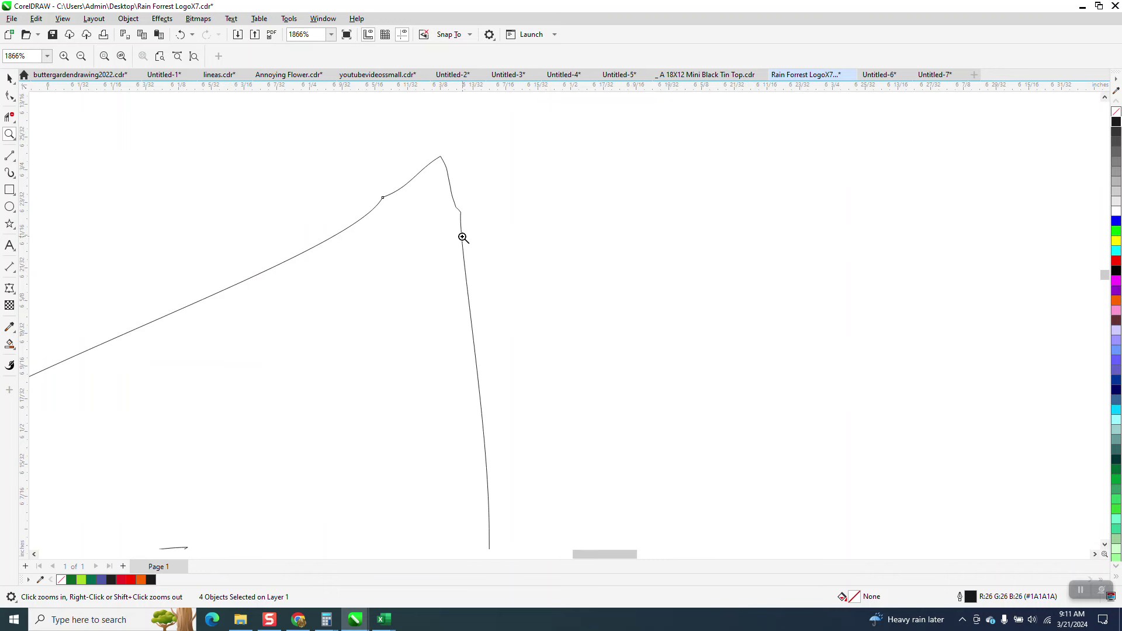
pyautogui.scroll(-1, 462, 219)
pyautogui.scroll(-1, 467, 215)
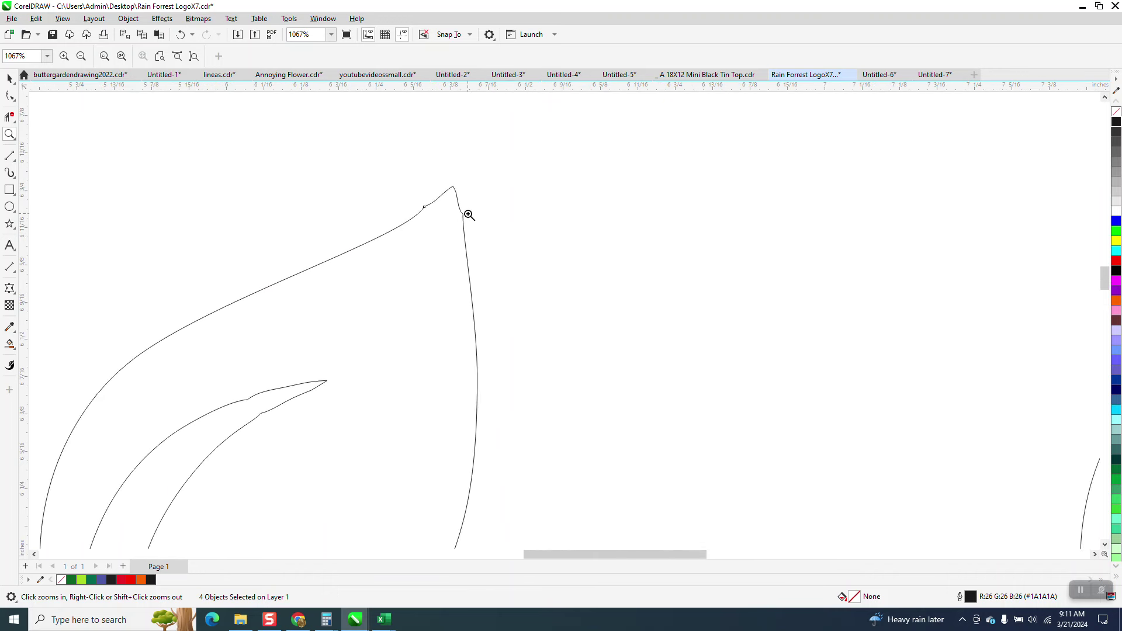
pyautogui.scroll(-1, 467, 215)
pyautogui.click(9, 96)
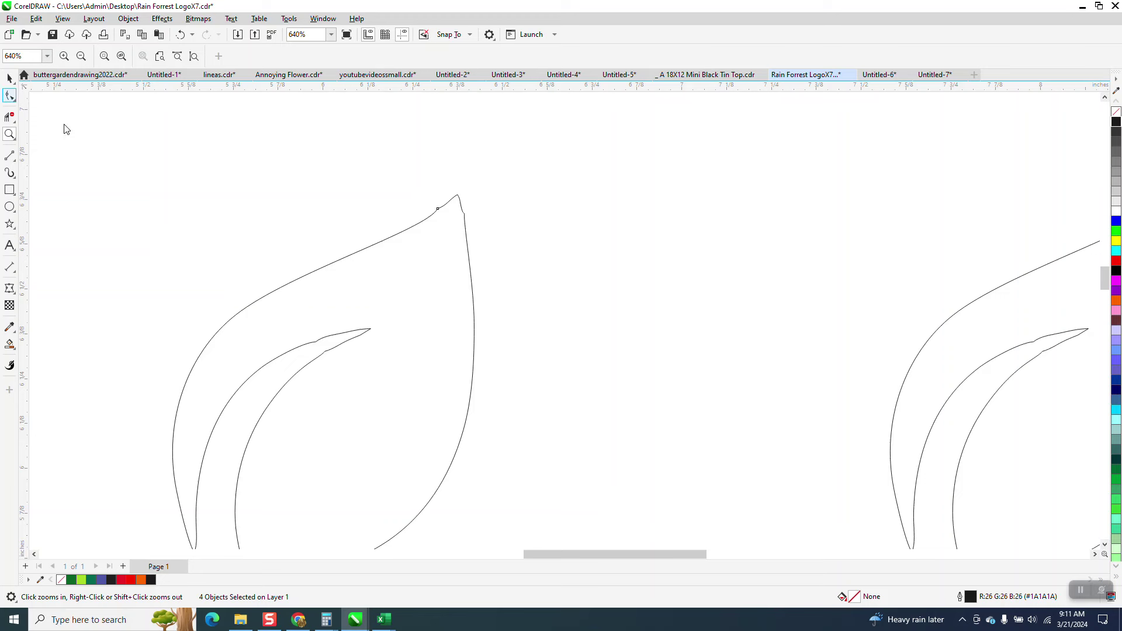
pyautogui.click(464, 216)
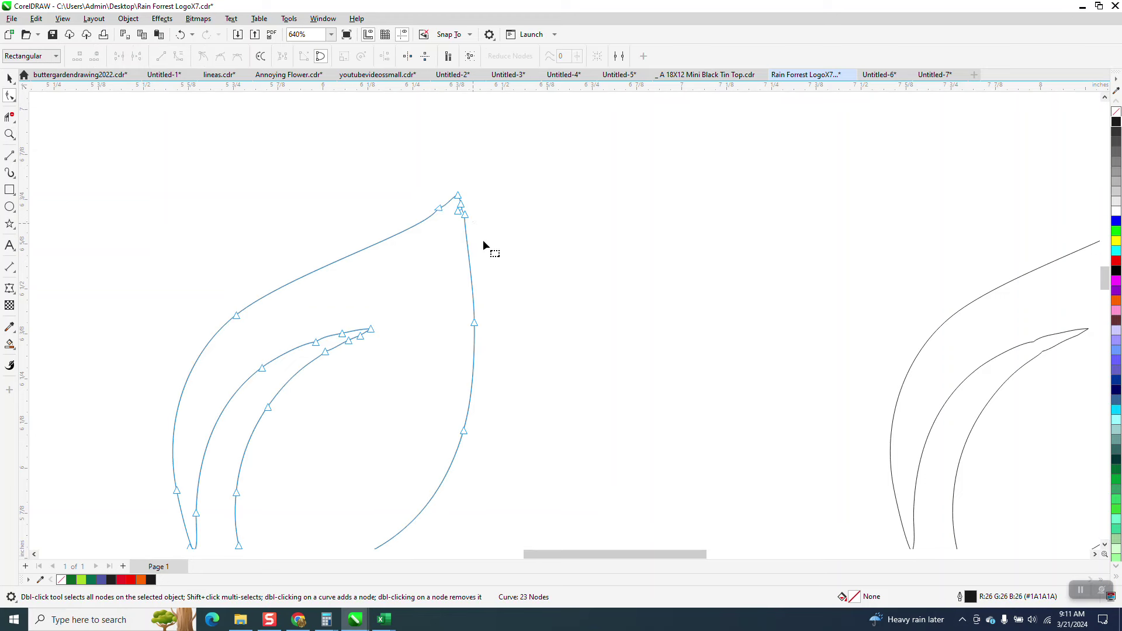
# Delete the three extra nodes near the left leaf's tip
pyautogui.click(10, 134)
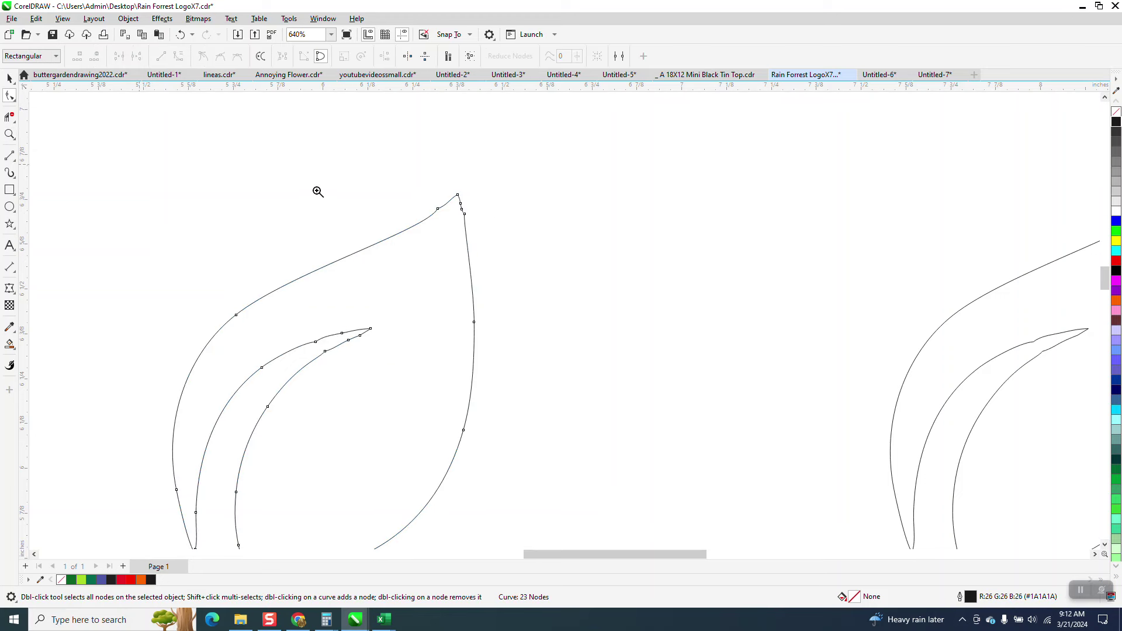
pyautogui.moveTo(413, 190); pyautogui.dragTo(588, 273)
pyautogui.click(7, 97)
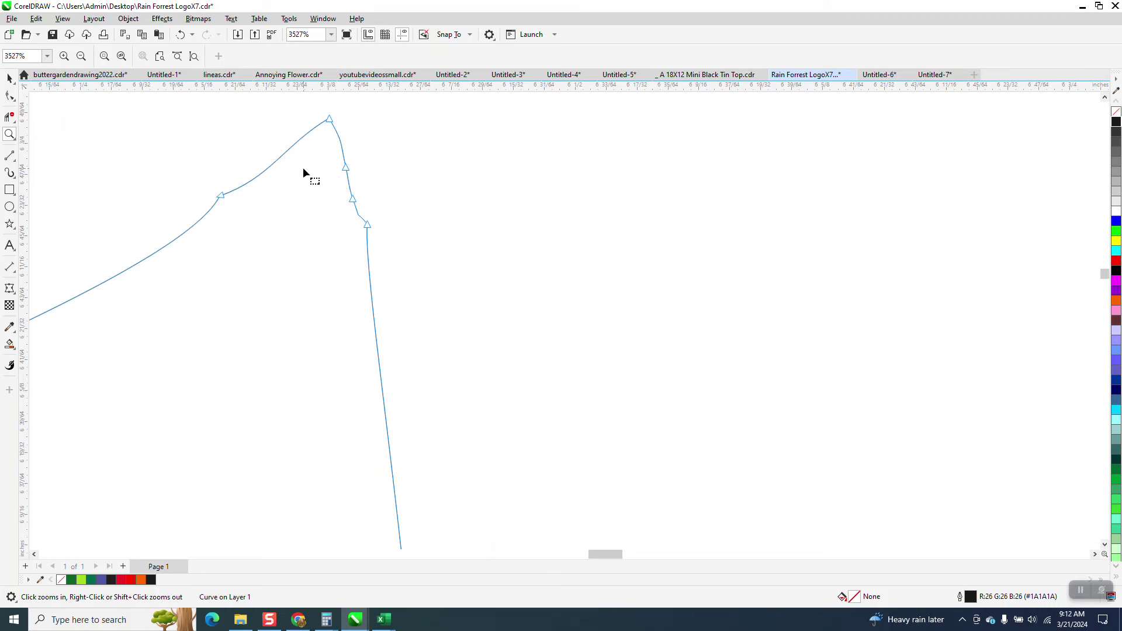
pyautogui.moveTo(310, 274); pyautogui.dragTo(310, 272)
pyautogui.press('Delete')
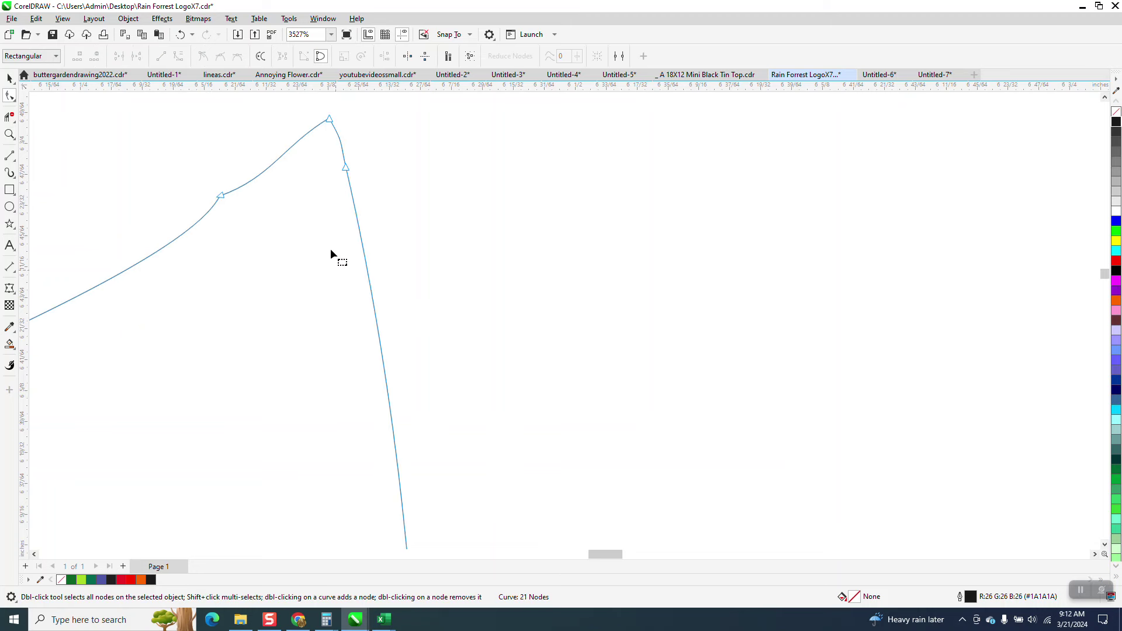
pyautogui.doubleClick(220, 195)
pyautogui.scroll(-3, 818, 344)
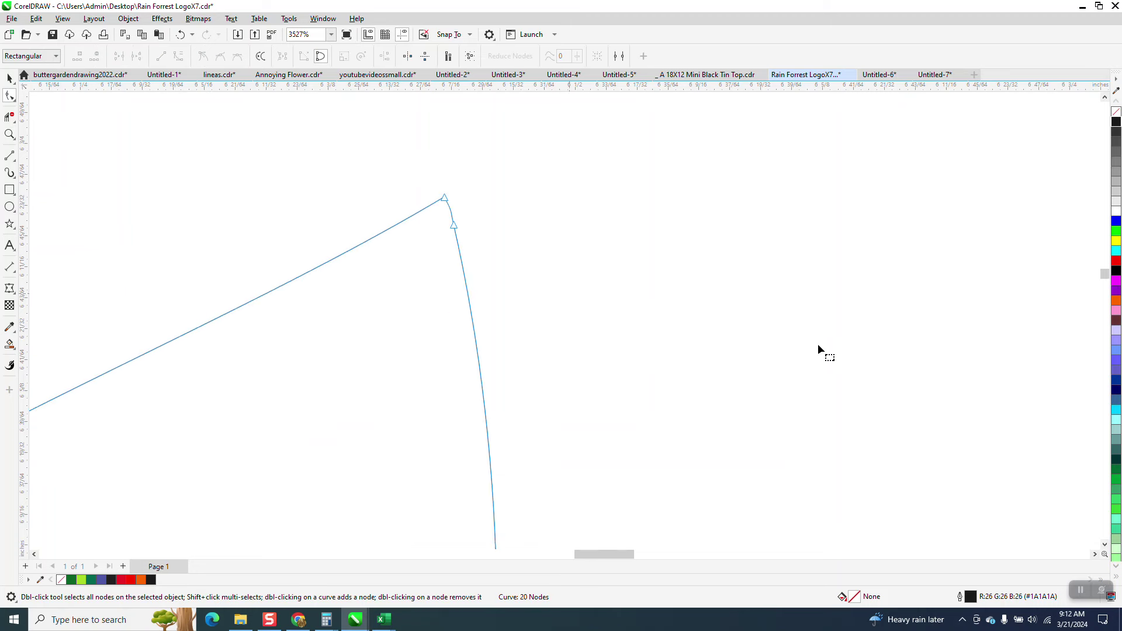
pyautogui.scroll(-9, 732, 304)
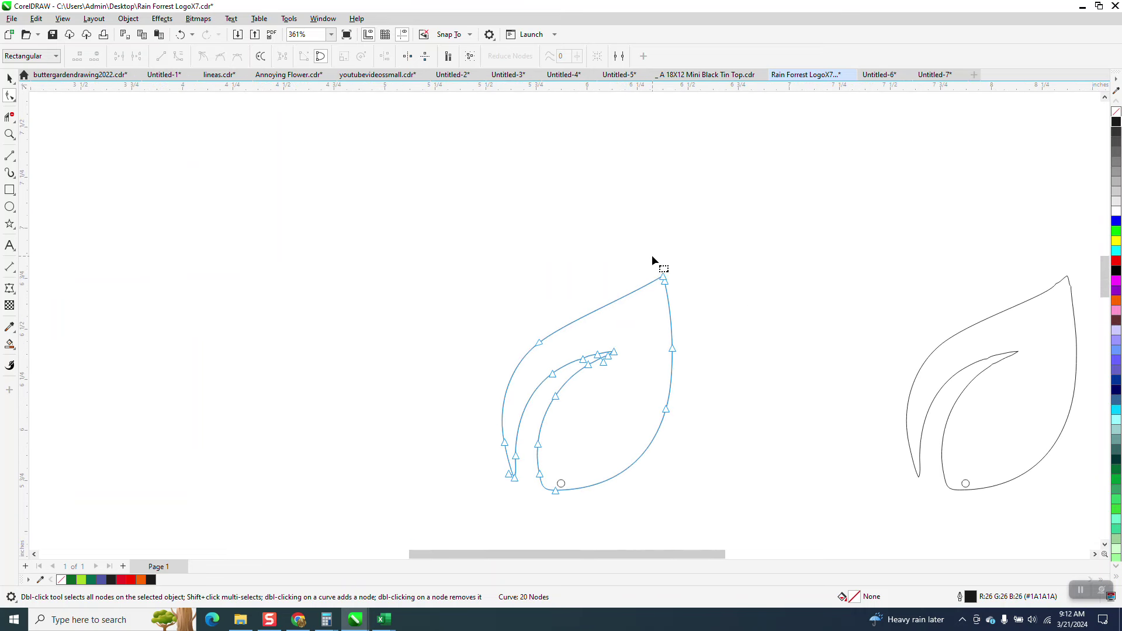
pyautogui.click(9, 78)
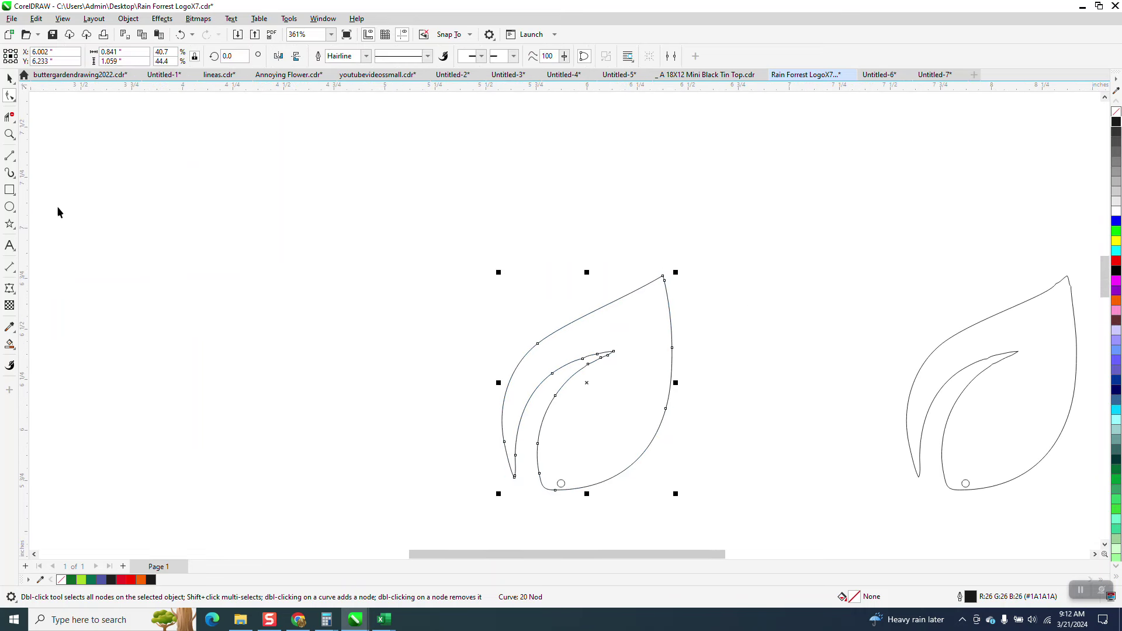
# Smooth the bumps along the inner gap's curve with a 0.2" Smooth brush
pyautogui.click(10, 134)
pyautogui.moveTo(514, 320); pyautogui.dragTo(695, 402)
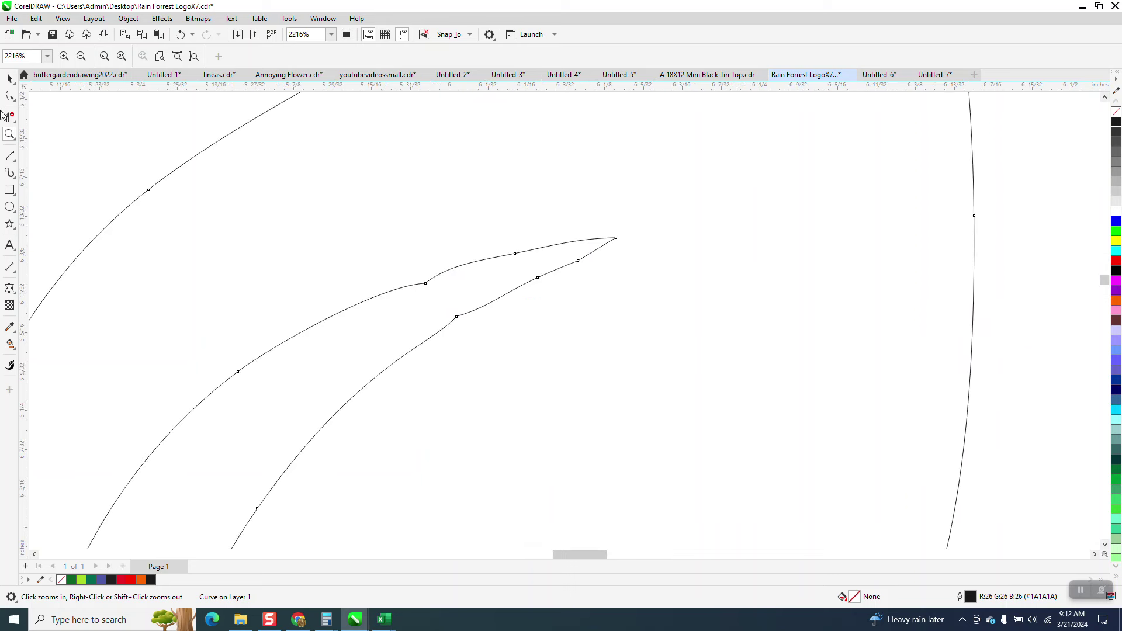
pyautogui.click(15, 101)
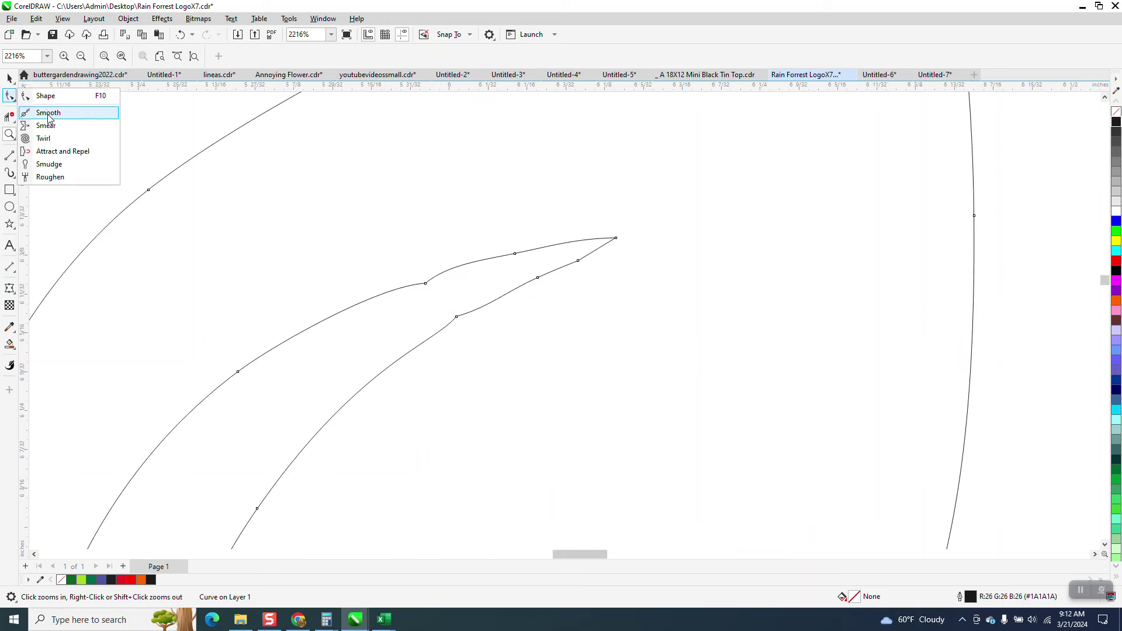
pyautogui.click(47, 113)
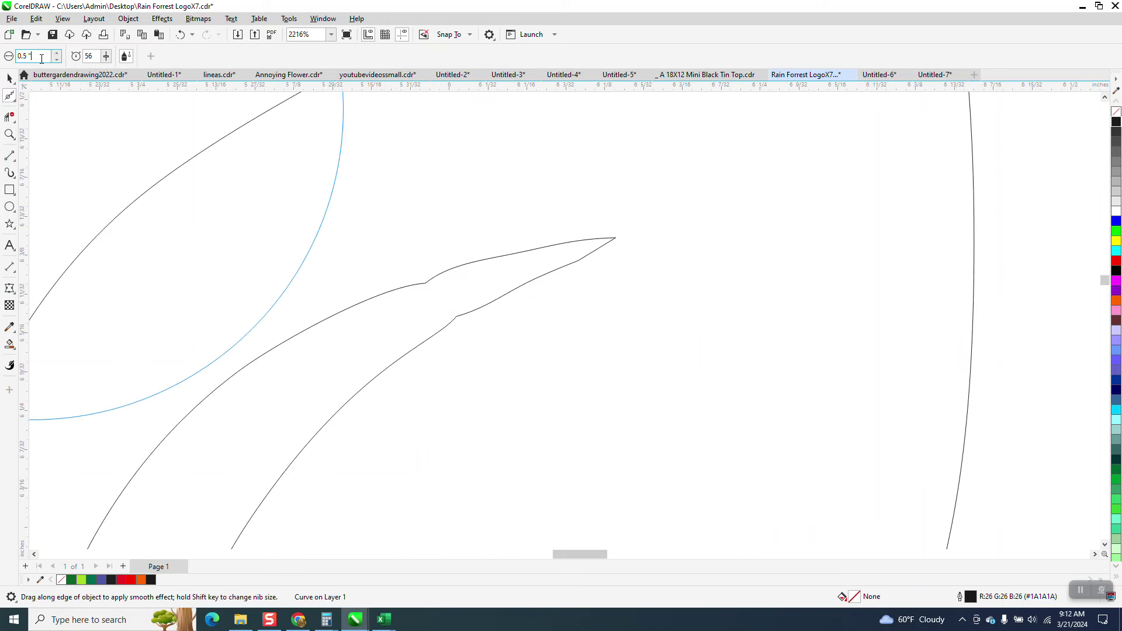
pyautogui.press('BackSpace')
pyautogui.write('.2')
pyautogui.press('Return')
pyautogui.moveTo(428, 285)
pyautogui.mouseDown()
pyautogui.moveTo(510, 264)
pyautogui.moveTo(458, 318)
pyautogui.mouseUp()
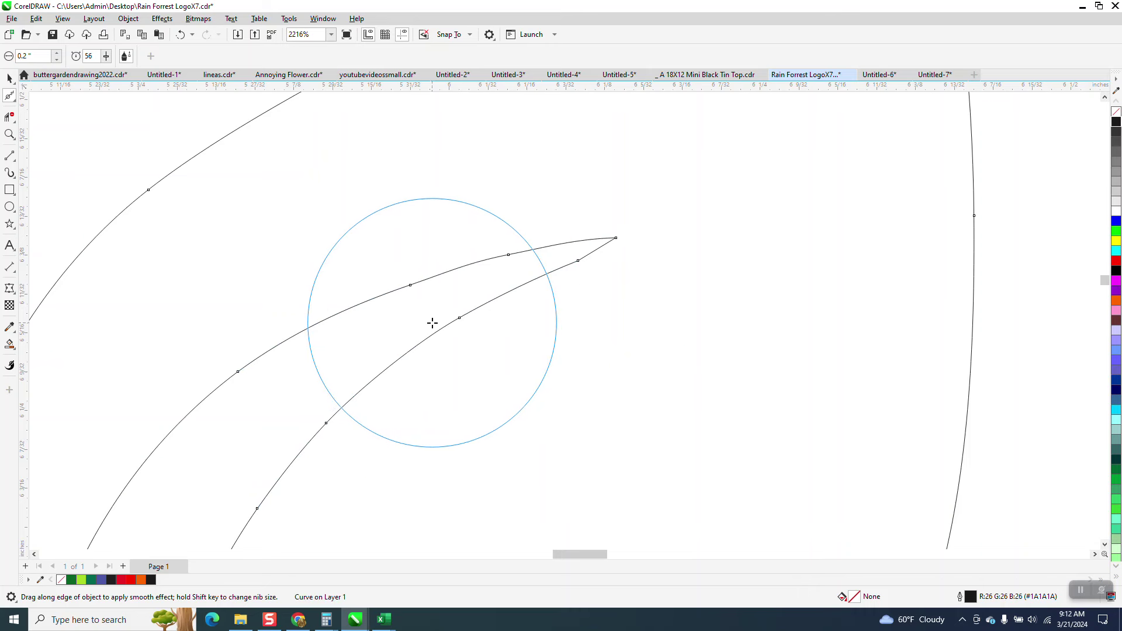
# Zoom out and deselect the outline to compare it with the logo leaf
pyautogui.scroll(-2, 513, 221)
pyautogui.scroll(-3, 513, 221)
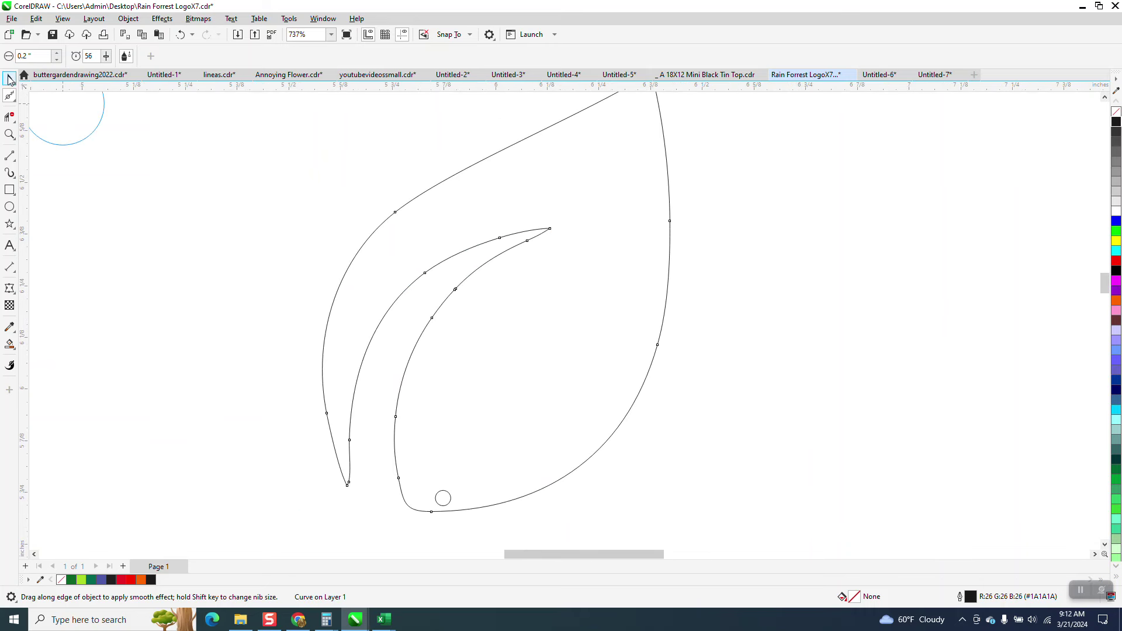
pyautogui.click(9, 78)
pyautogui.scroll(-2, 530, 310)
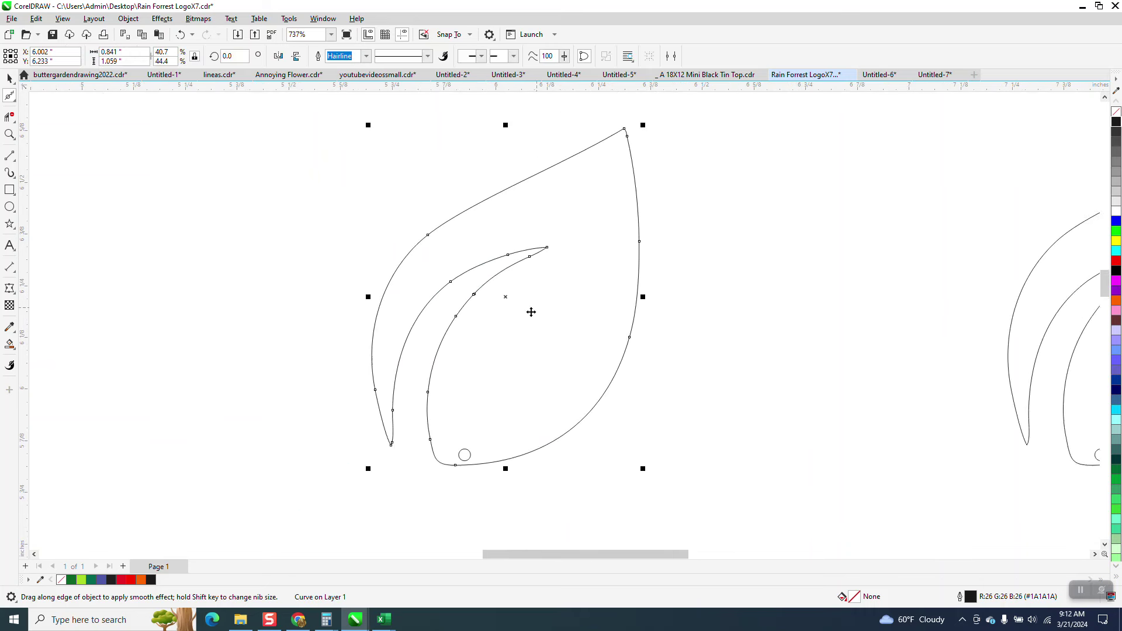
pyautogui.click(690, 270)
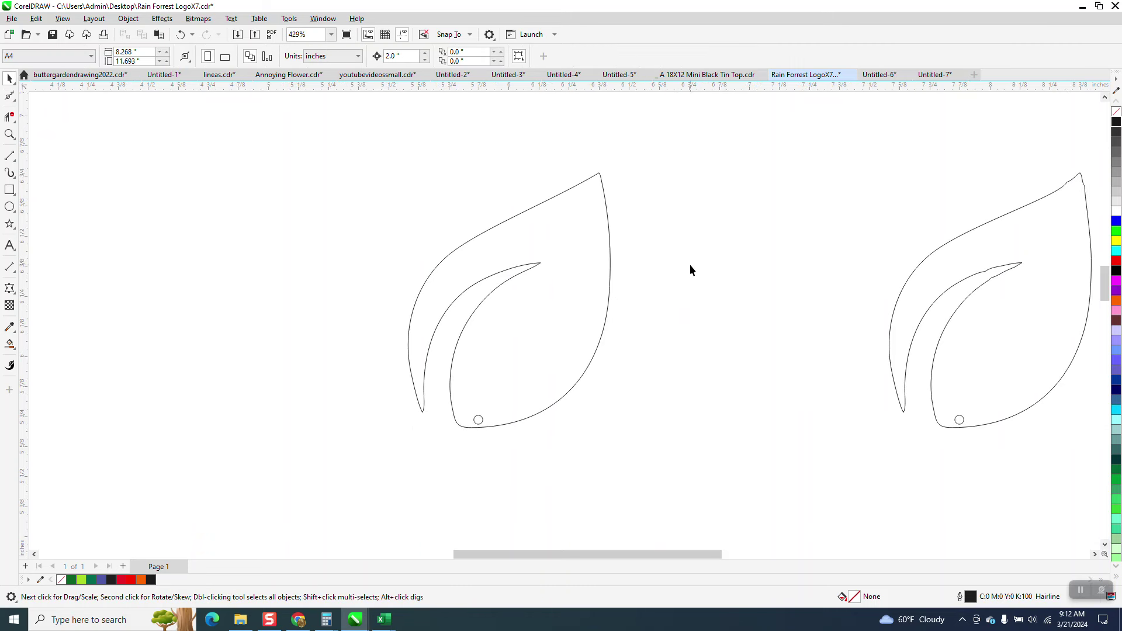
# Apply a single red inside contour at 0.03" offset to the leaf outline
pyautogui.click(606, 292)
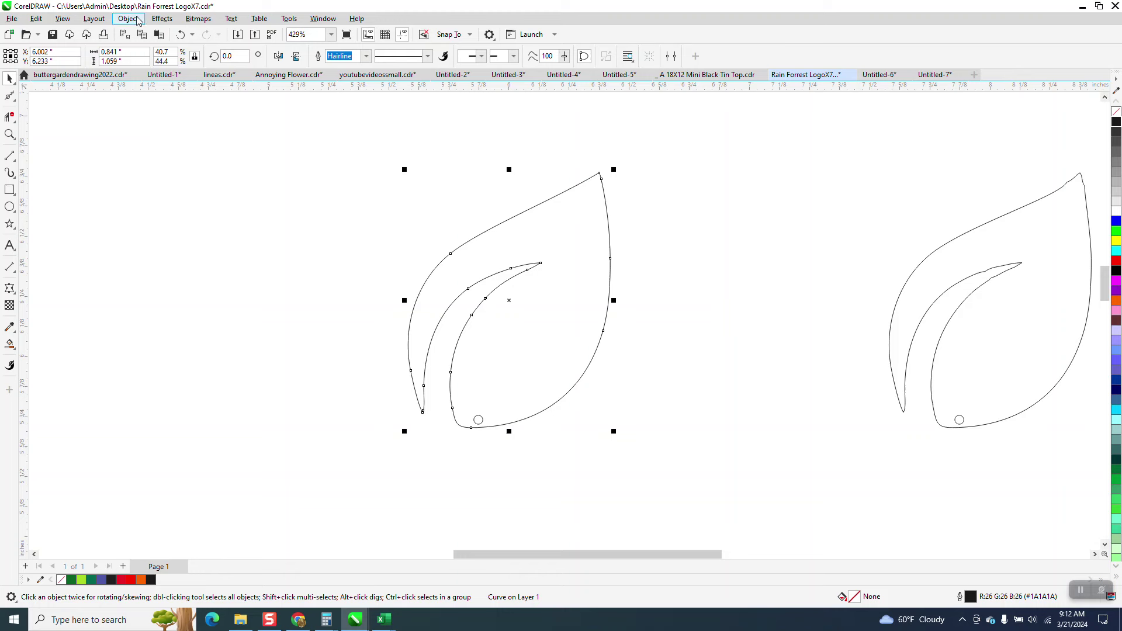
pyautogui.click(173, 21)
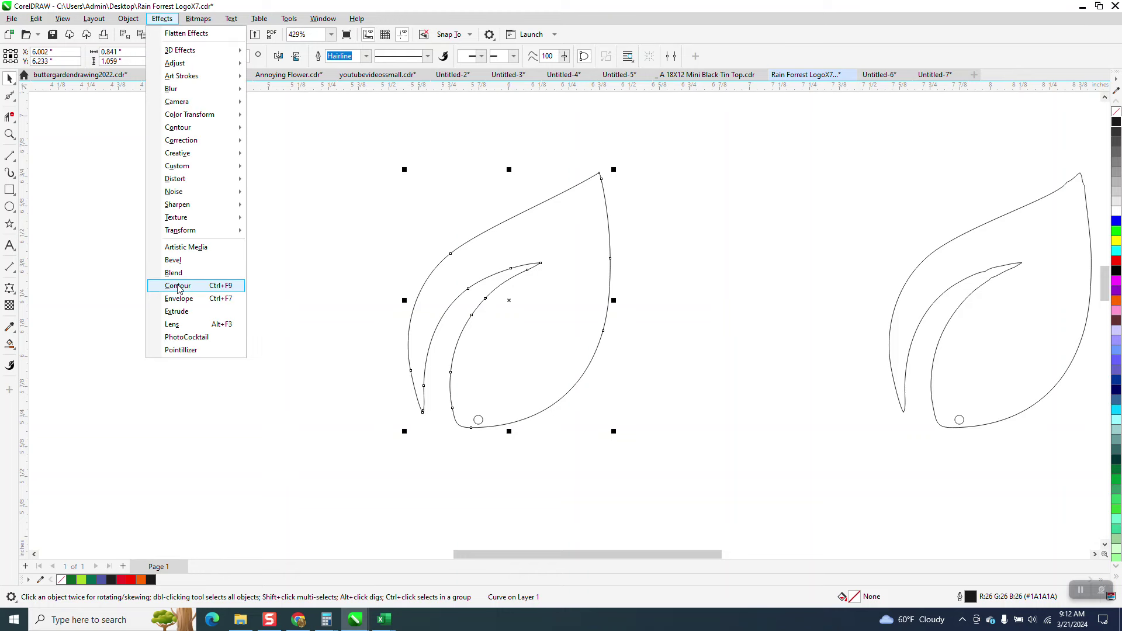
pyautogui.click(178, 287)
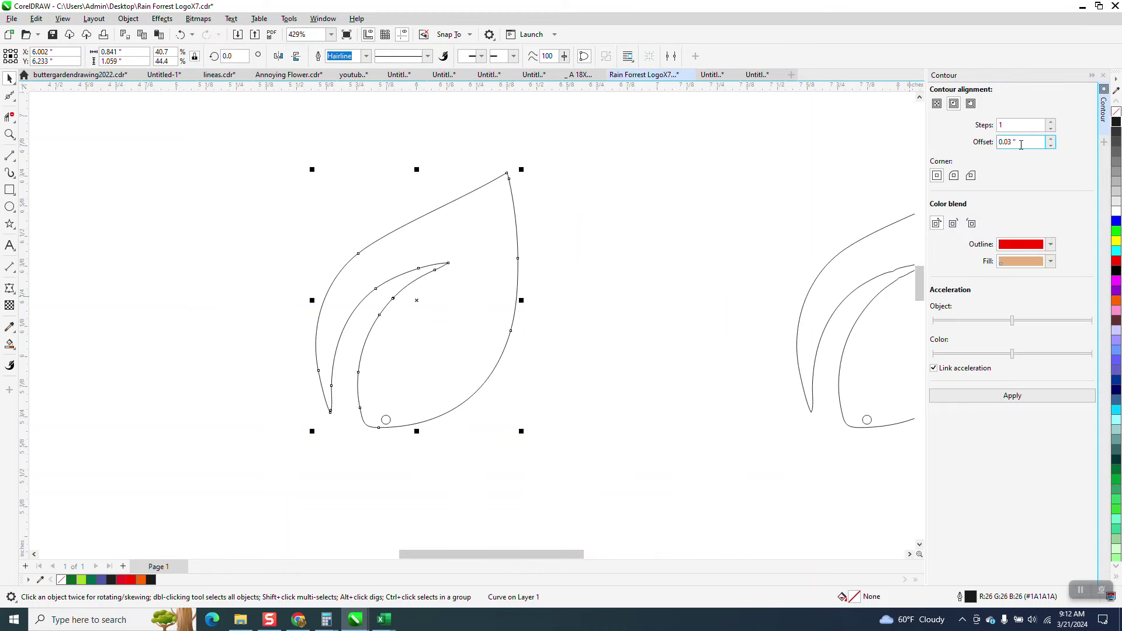
pyautogui.click(1017, 398)
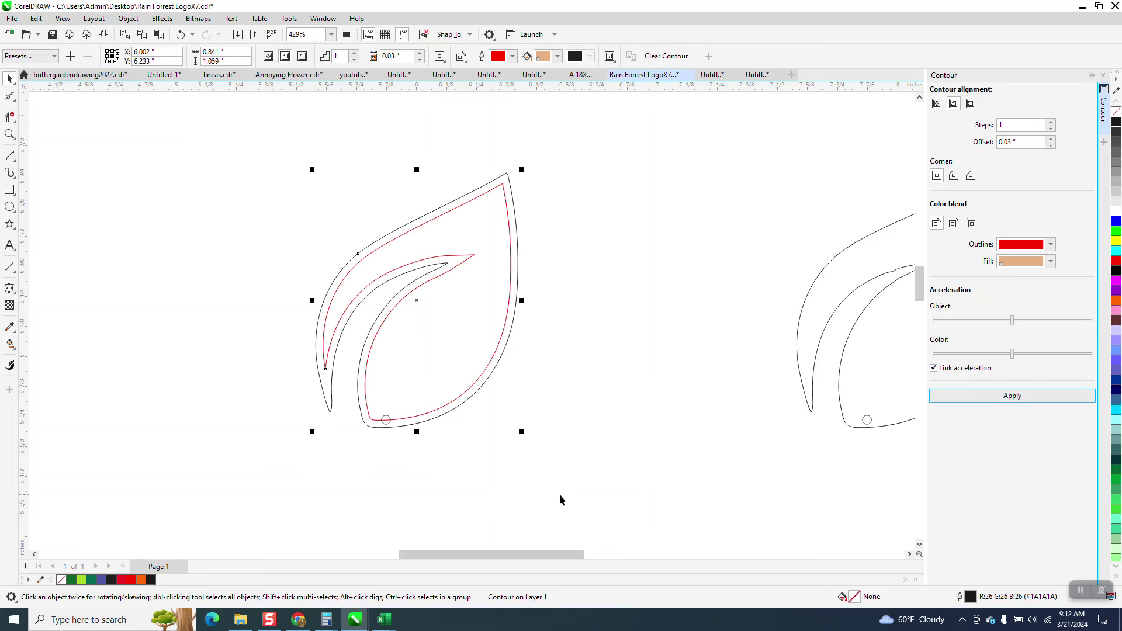
# Delete the small circle at the leaf's base
pyautogui.click(509, 439)
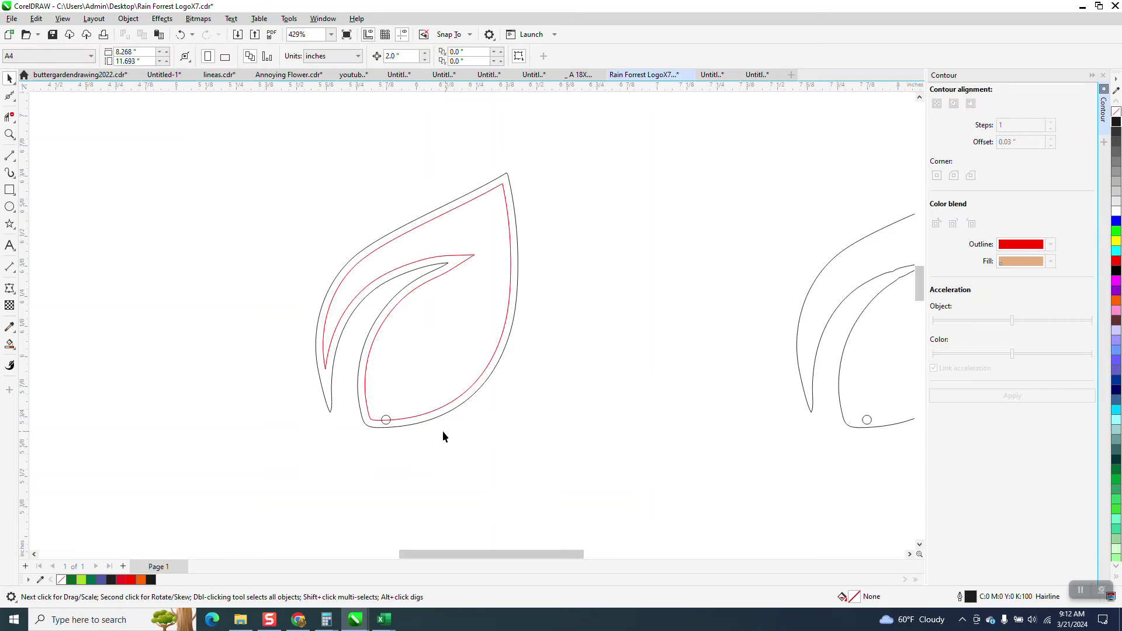
pyautogui.click(386, 421)
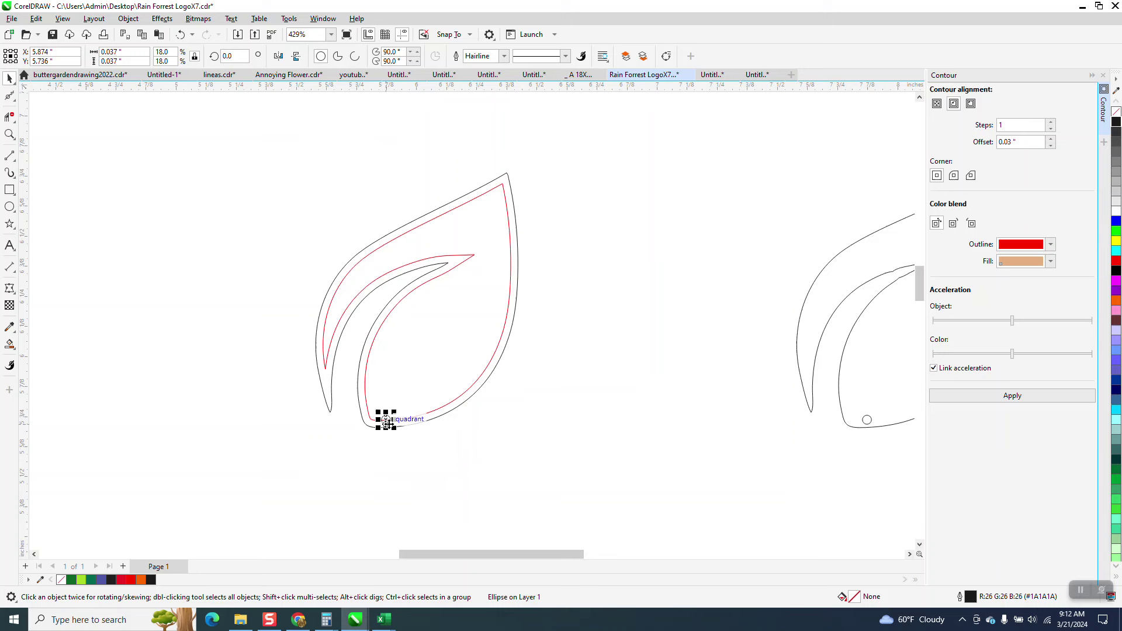
pyautogui.press('Delete')
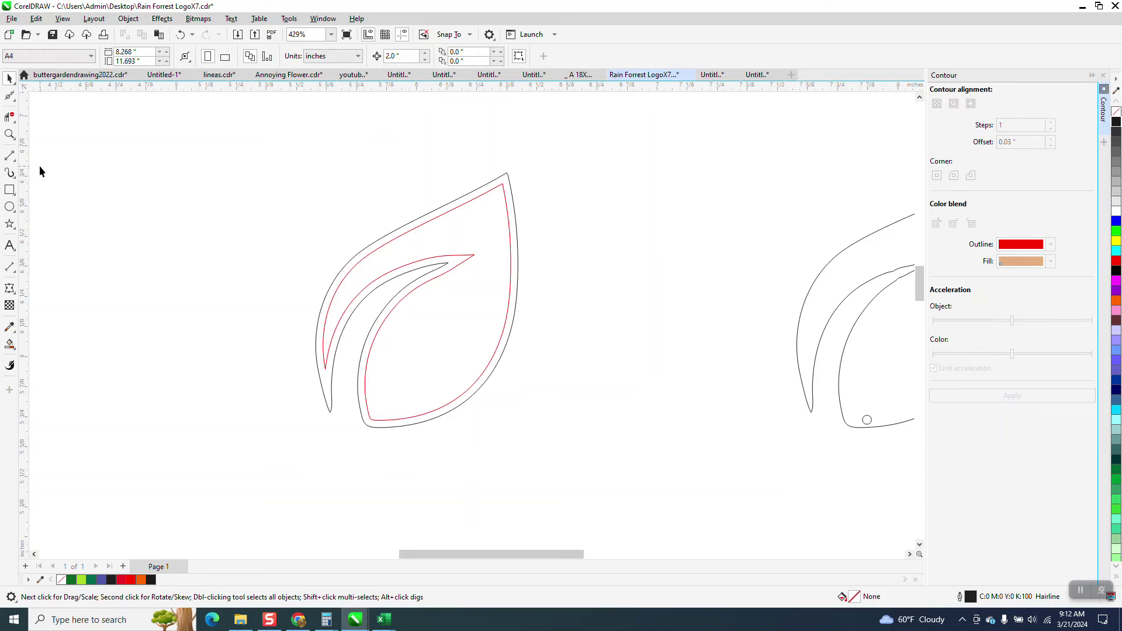
# Zoom in on the leaf's bottom corner with the 3-Point Curve tool ready
pyautogui.click(10, 135)
pyautogui.moveTo(164, 205); pyautogui.dragTo(547, 471)
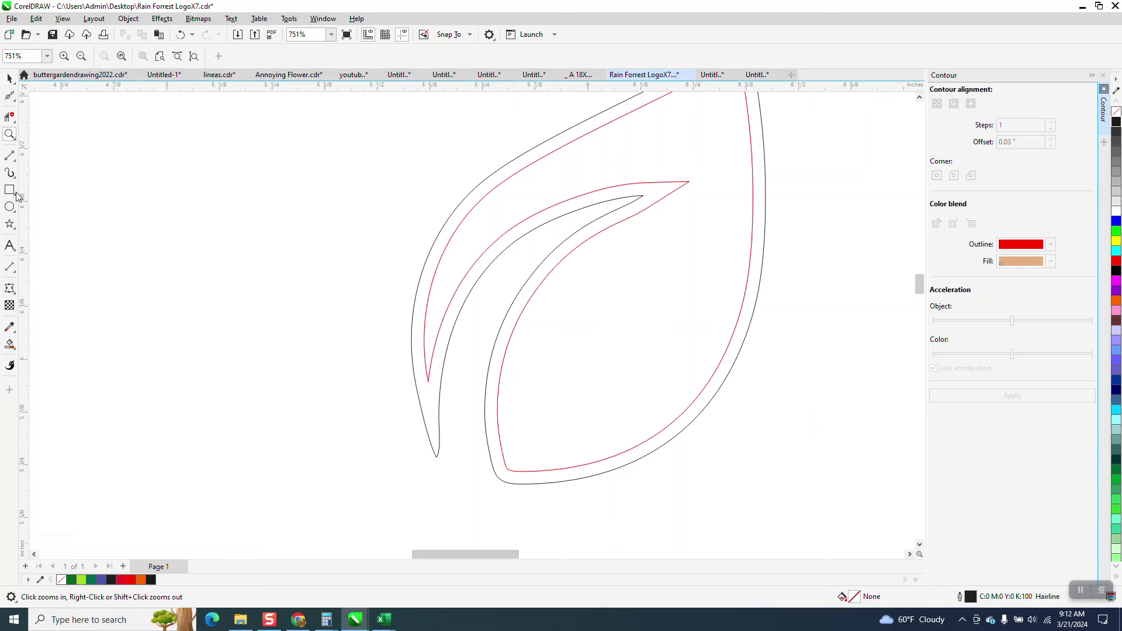
pyautogui.click(16, 165)
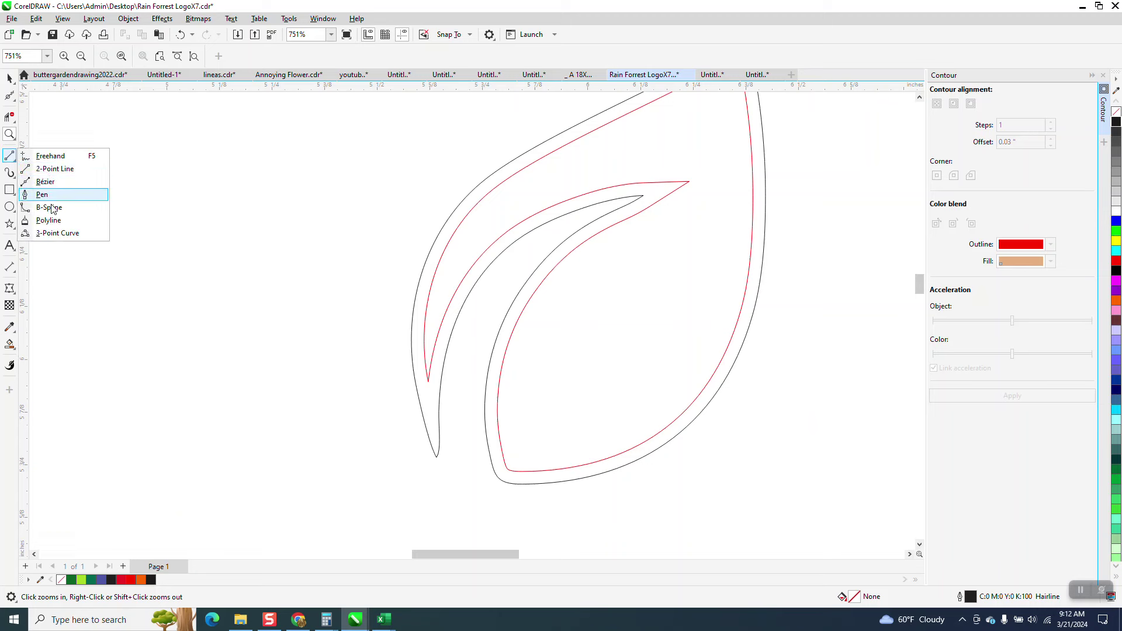
pyautogui.click(61, 234)
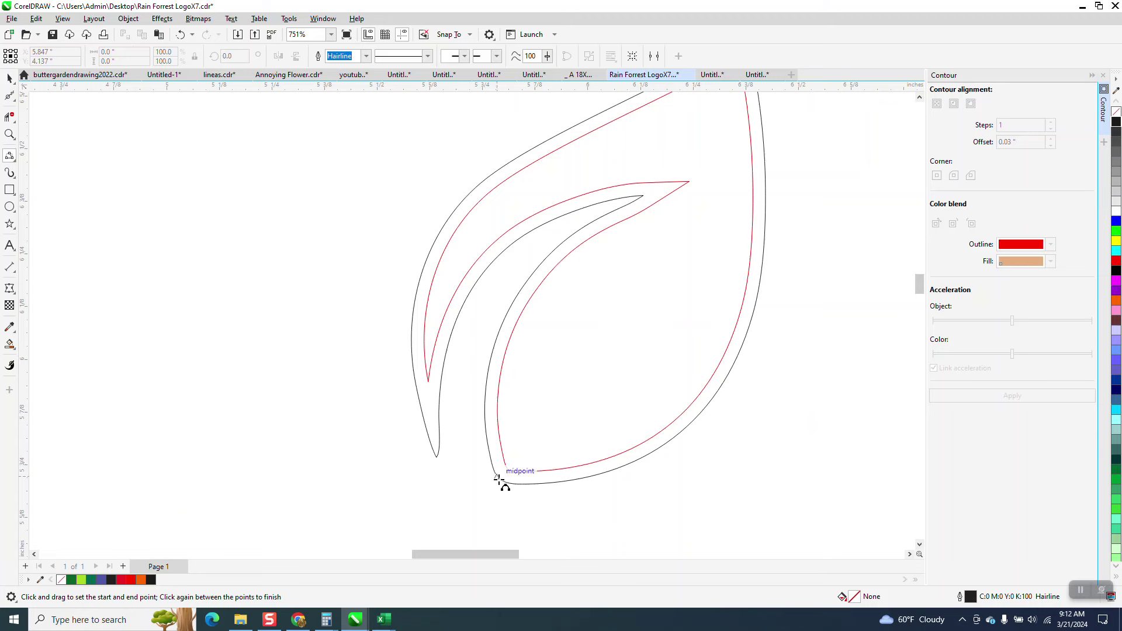
pyautogui.click(9, 135)
pyautogui.moveTo(372, 409); pyautogui.dragTo(684, 570)
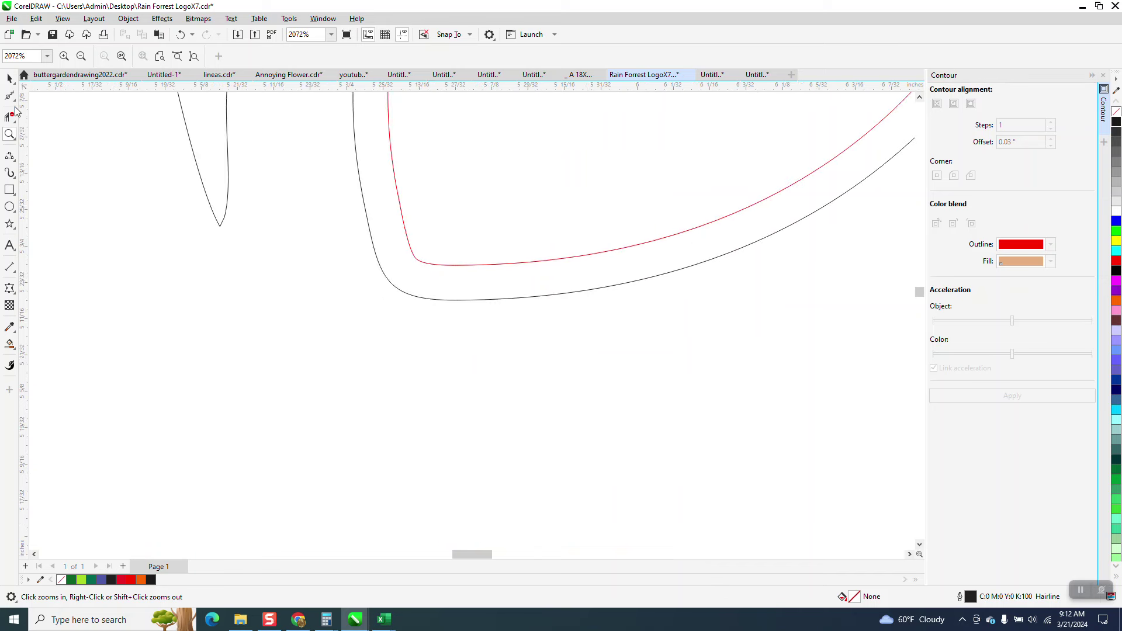
# Draw a 3-point curve joining the outer outline to the red contour at the base
pyautogui.click(9, 95)
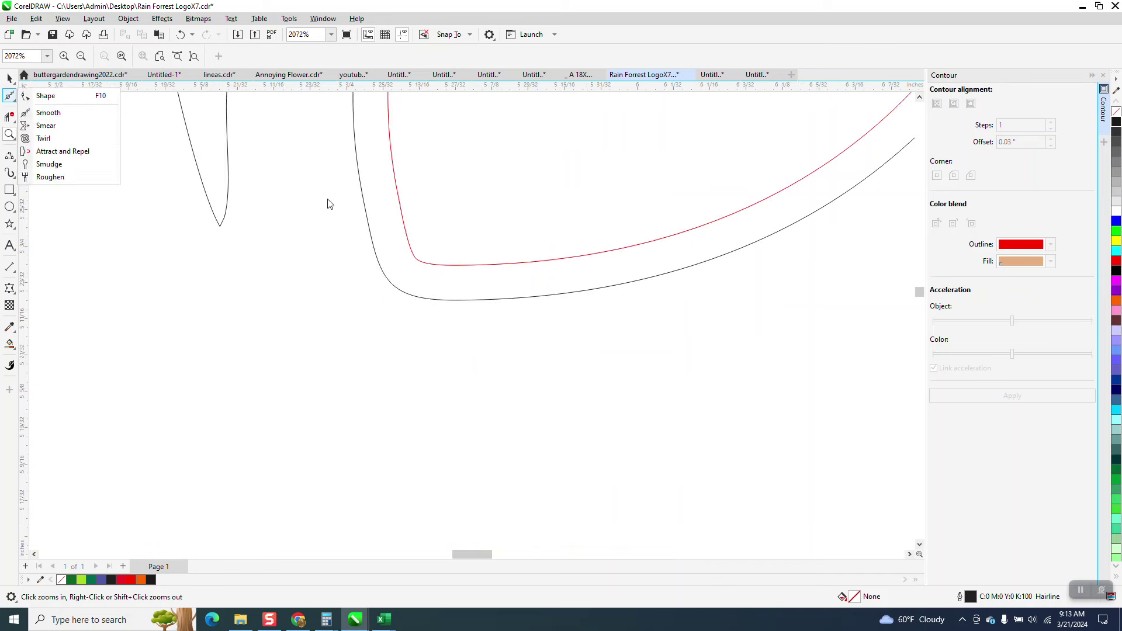
pyautogui.click(9, 156)
pyautogui.click(42, 234)
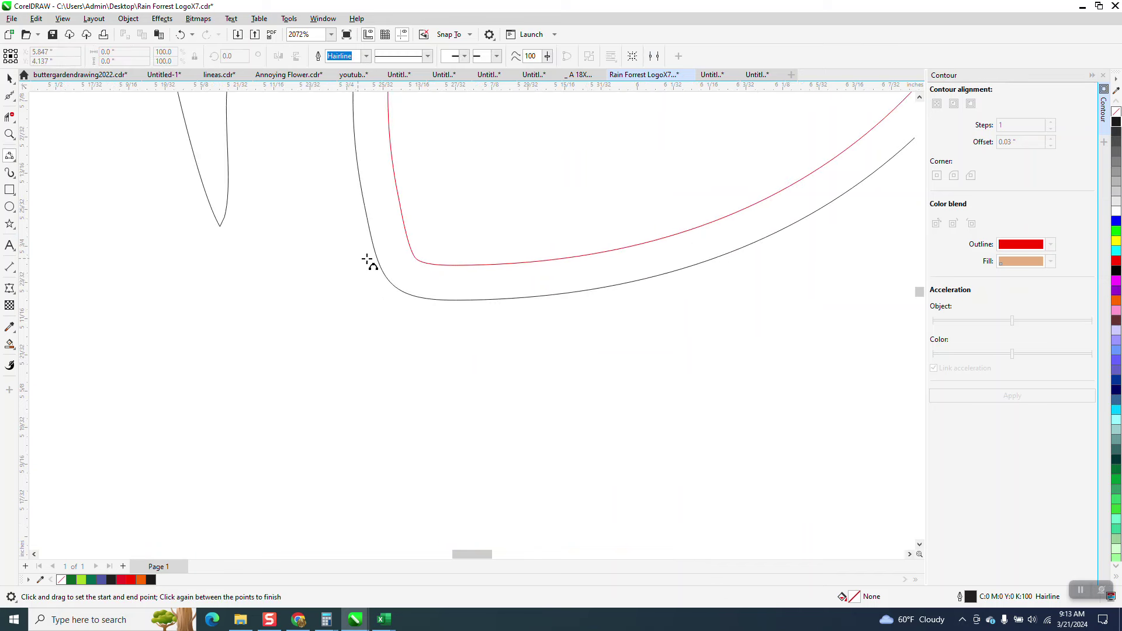
pyautogui.moveTo(426, 263); pyautogui.dragTo(377, 251)
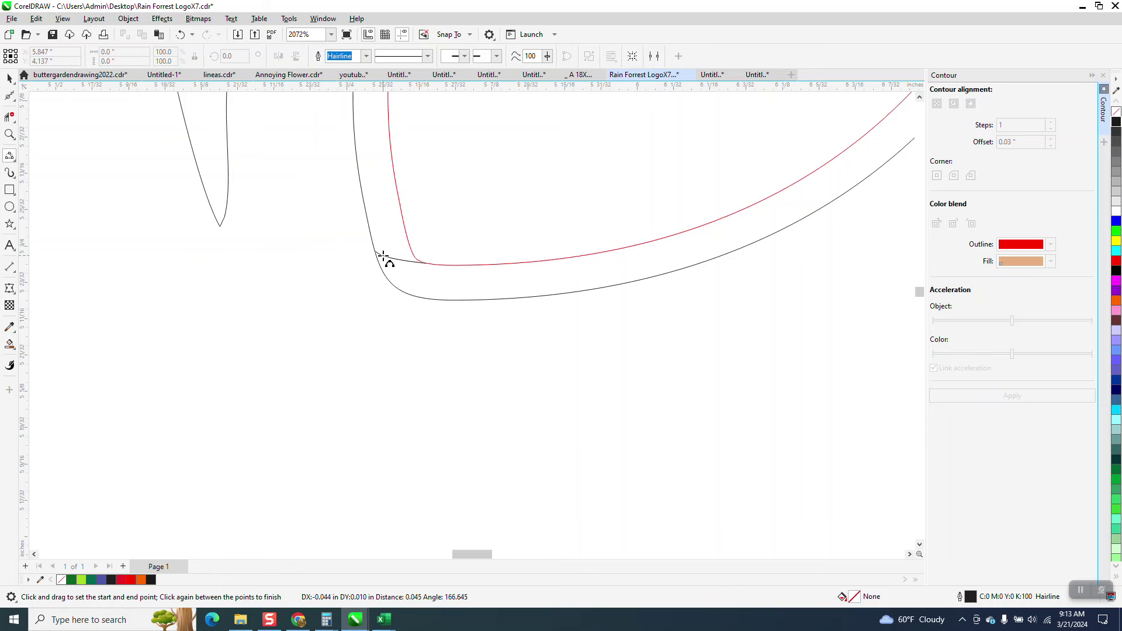
pyautogui.click(385, 258)
pyautogui.scroll(-2, 253, 401)
pyautogui.scroll(-1, 374, 432)
pyautogui.scroll(-1, 462, 433)
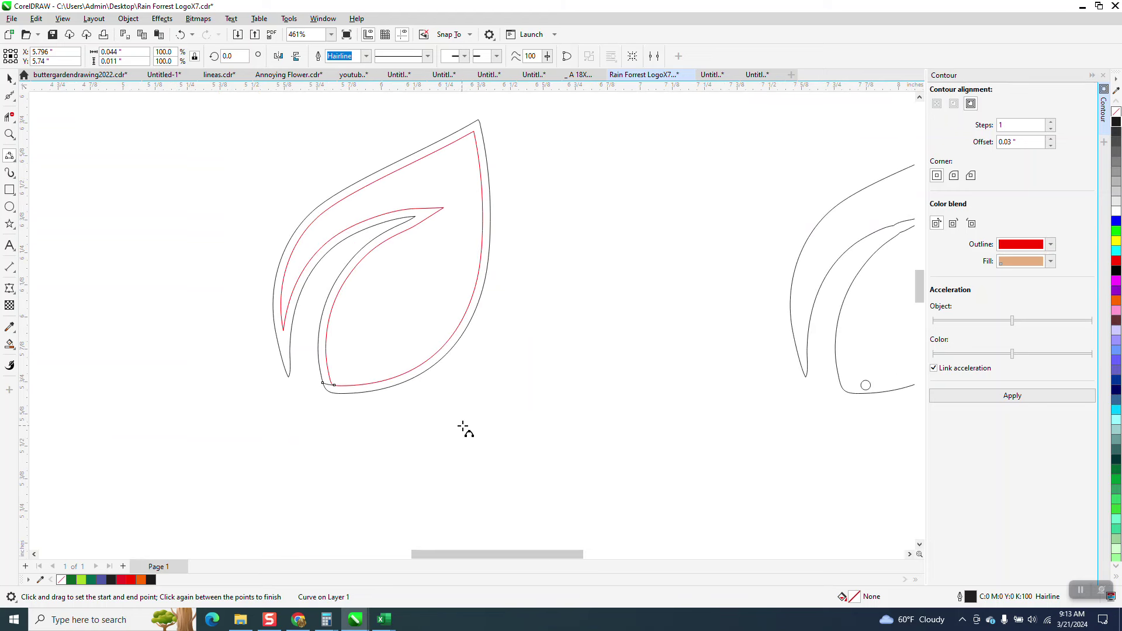
# Draw a 3-point curve from the red contour's point to the outer outline's tip
pyautogui.click(10, 134)
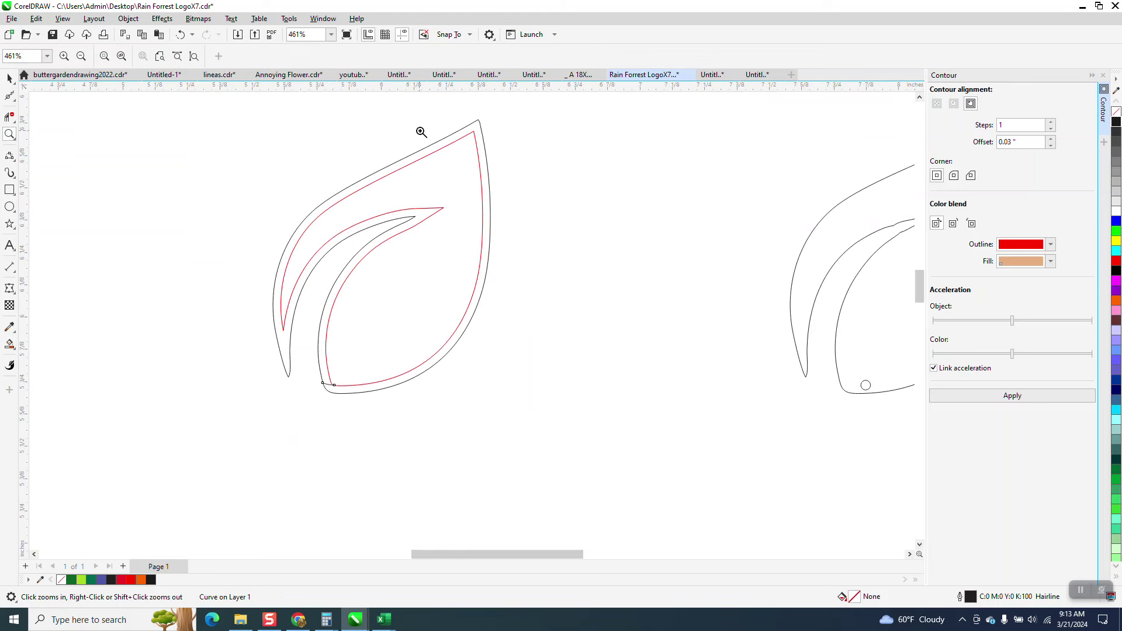
pyautogui.moveTo(421, 122); pyautogui.dragTo(560, 179)
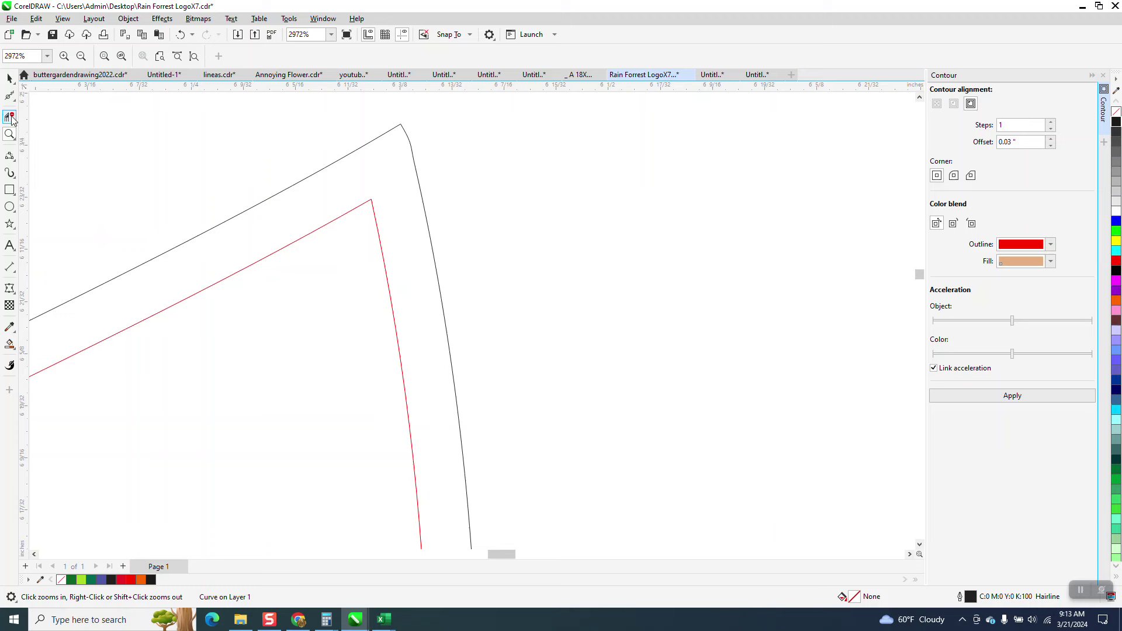
pyautogui.click(9, 96)
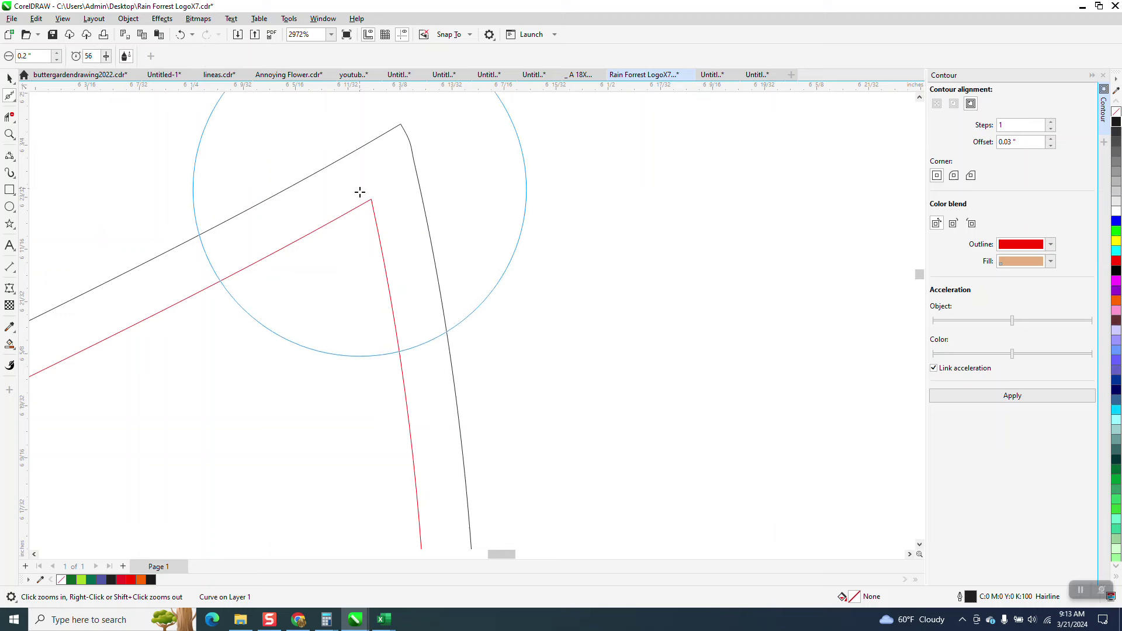
pyautogui.click(10, 173)
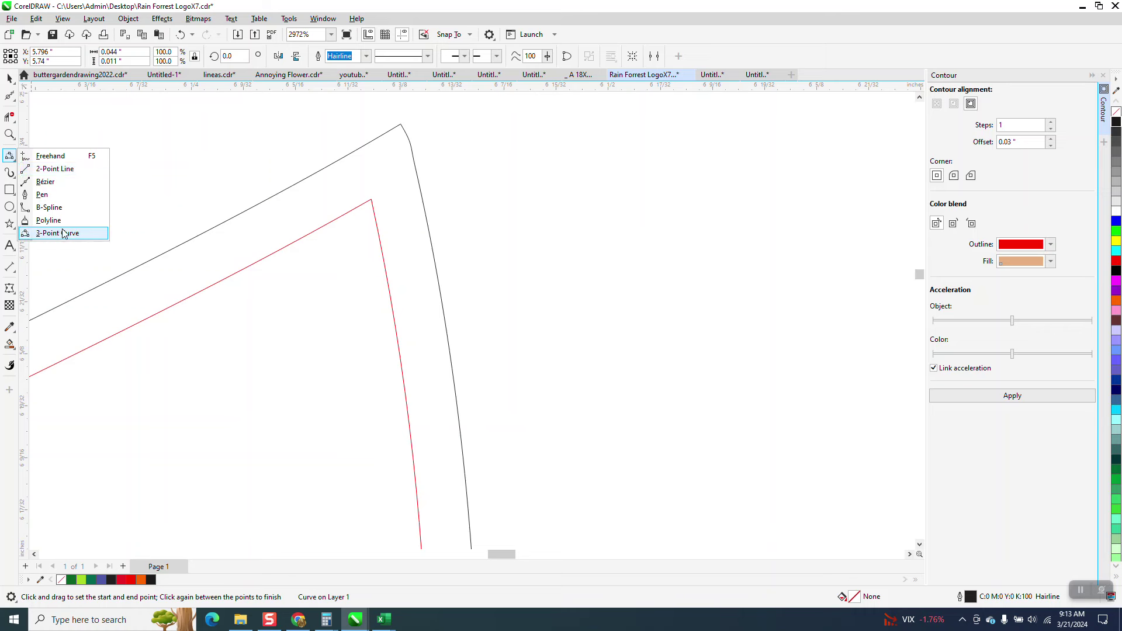
pyautogui.click(47, 233)
pyautogui.moveTo(372, 200); pyautogui.dragTo(401, 124)
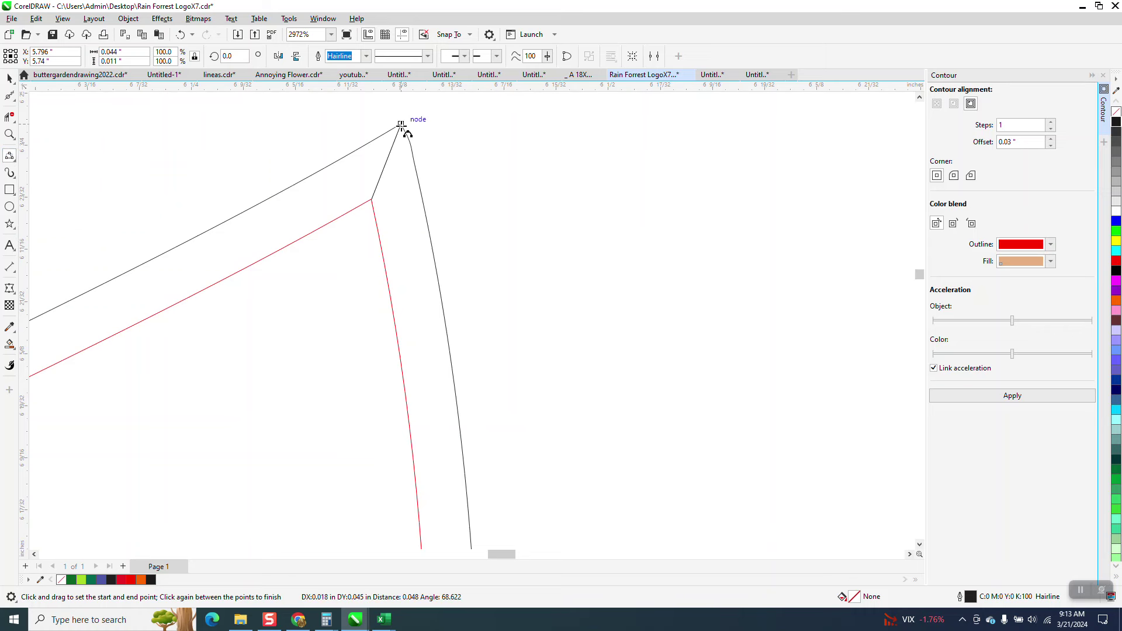
pyautogui.click(368, 173)
pyautogui.scroll(-2, 374, 170)
pyautogui.scroll(-3, 388, 167)
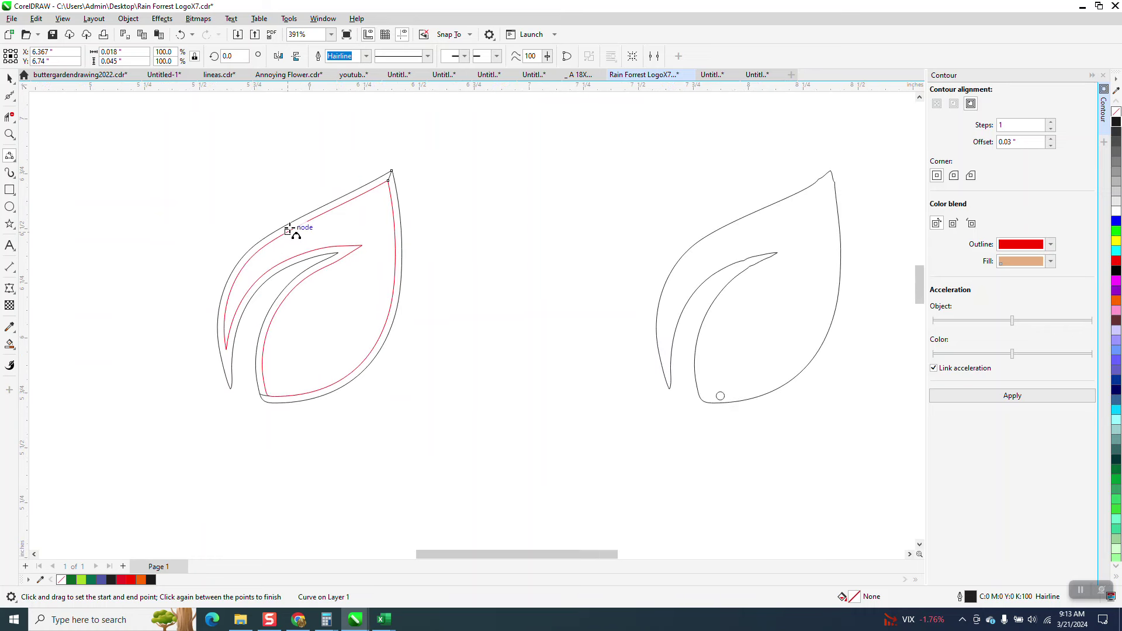
pyautogui.click(9, 116)
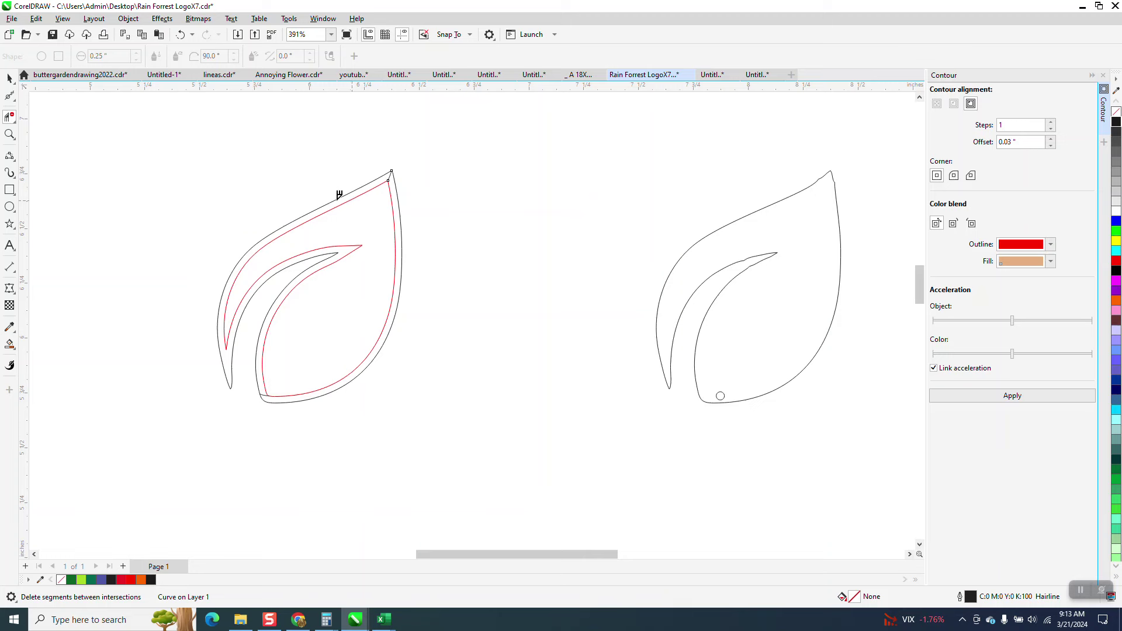
pyautogui.click(10, 78)
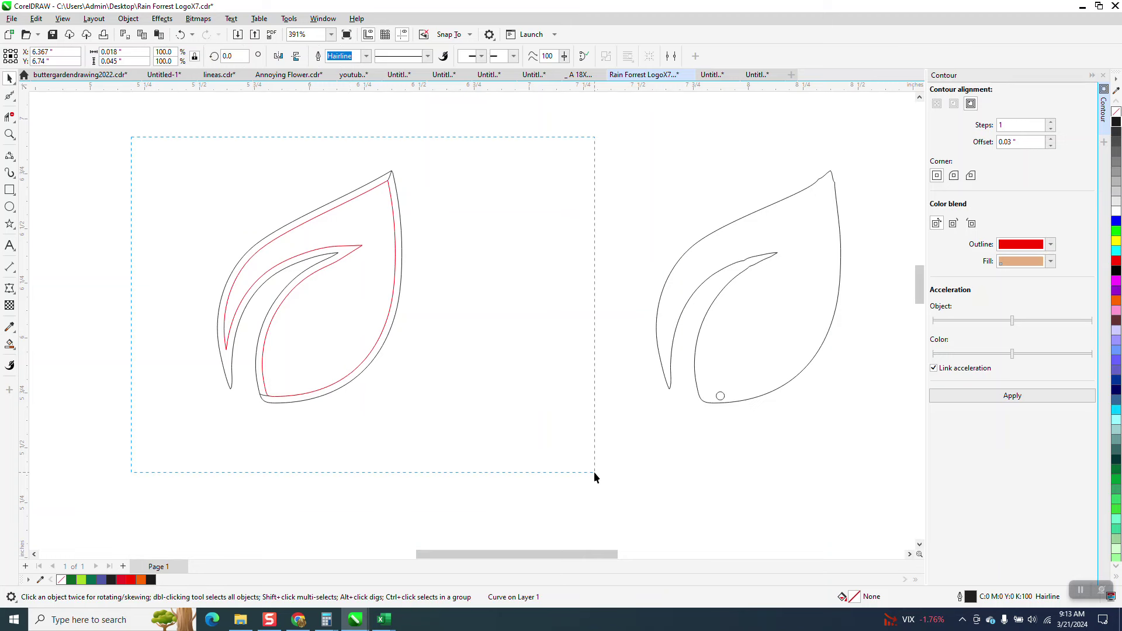
# Break the leaf's curves apart and delete the unwanted red contour segments
pyautogui.moveTo(594, 472); pyautogui.dragTo(595, 473)
pyautogui.click(128, 19)
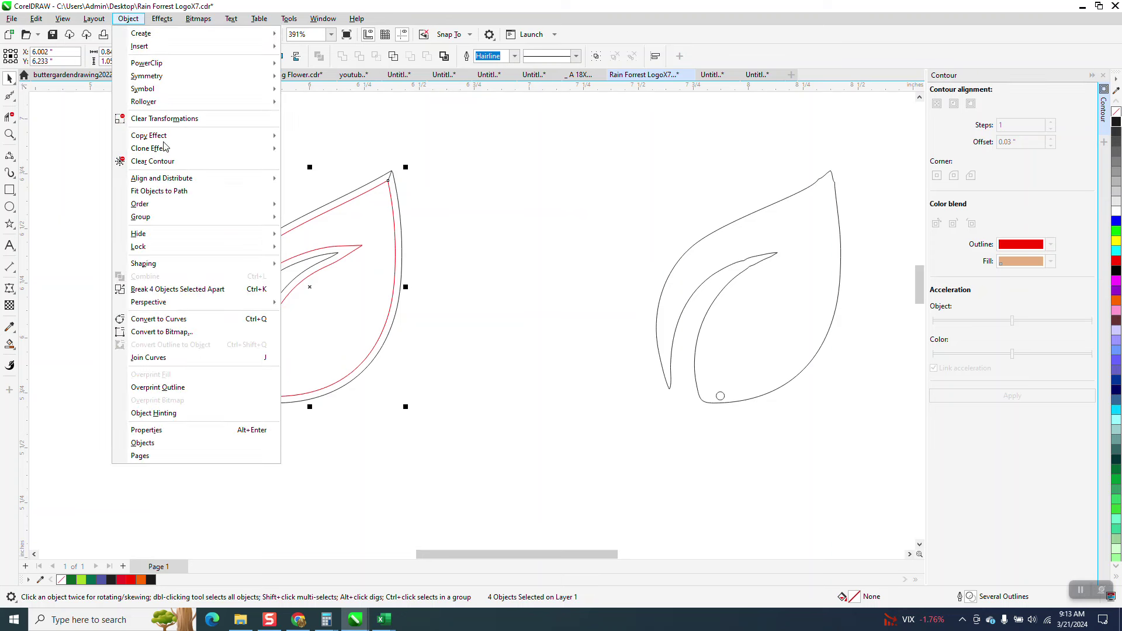
pyautogui.click(186, 291)
pyautogui.click(9, 117)
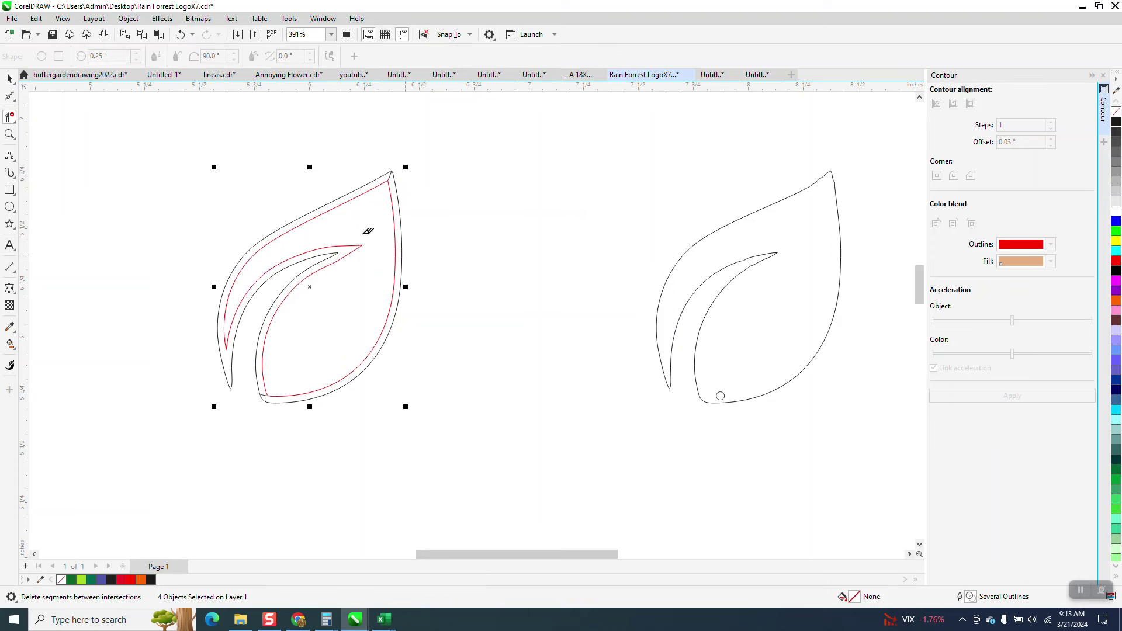
pyautogui.click(333, 204)
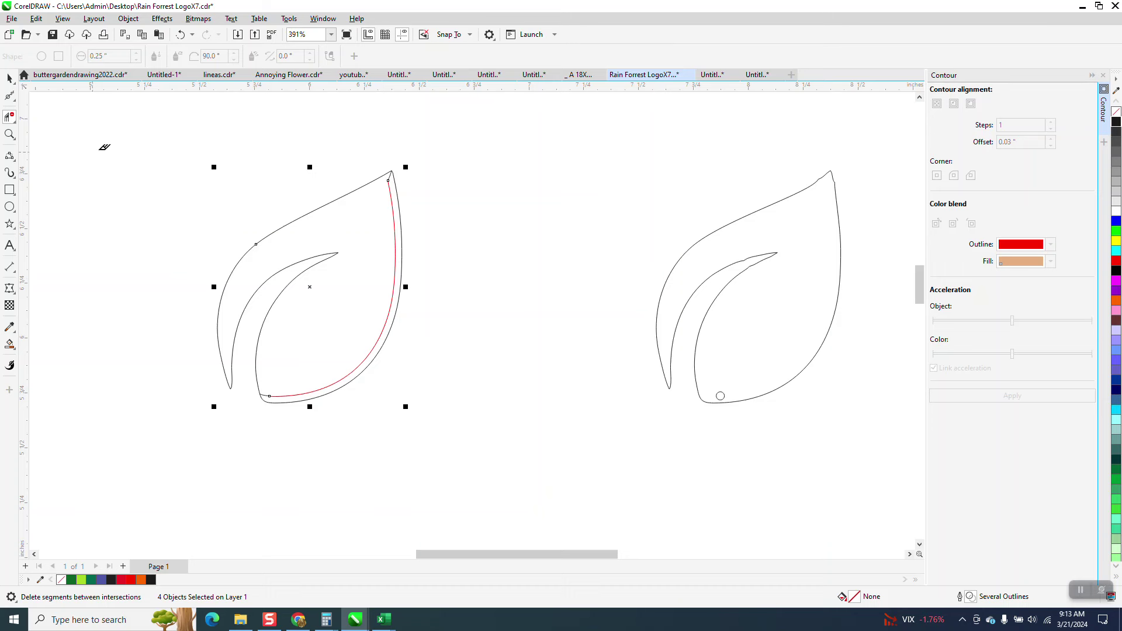
# Pull the inner curve's end node up to the leaf tip and Smart Fill the enclosed area
pyautogui.press('z')
pyautogui.moveTo(306, 141); pyautogui.dragTo(498, 244)
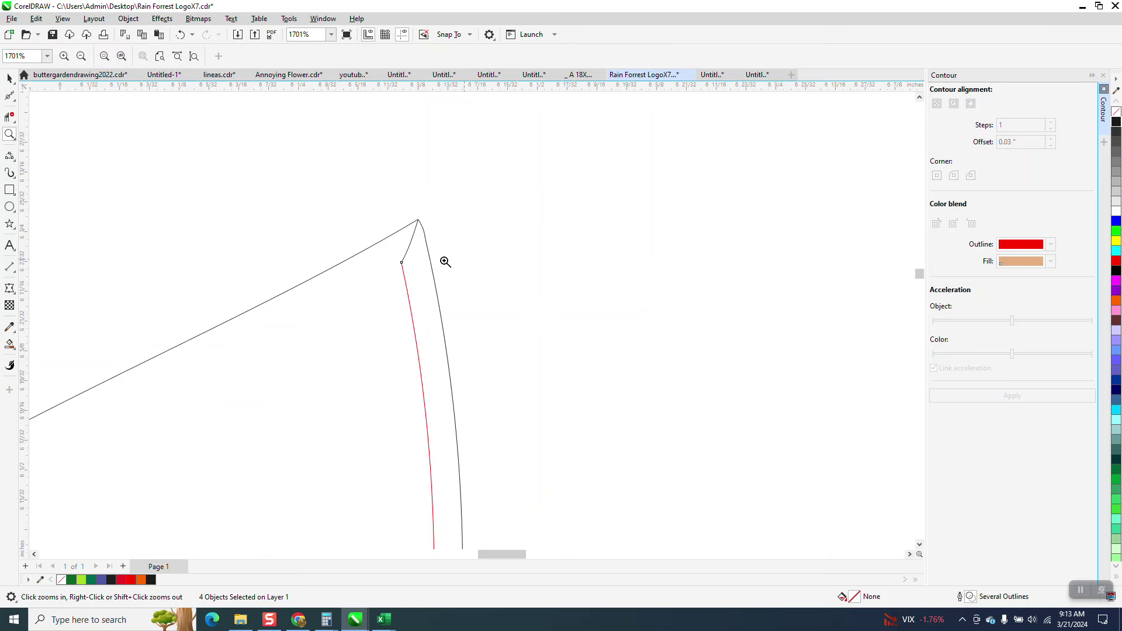
pyautogui.click(409, 246)
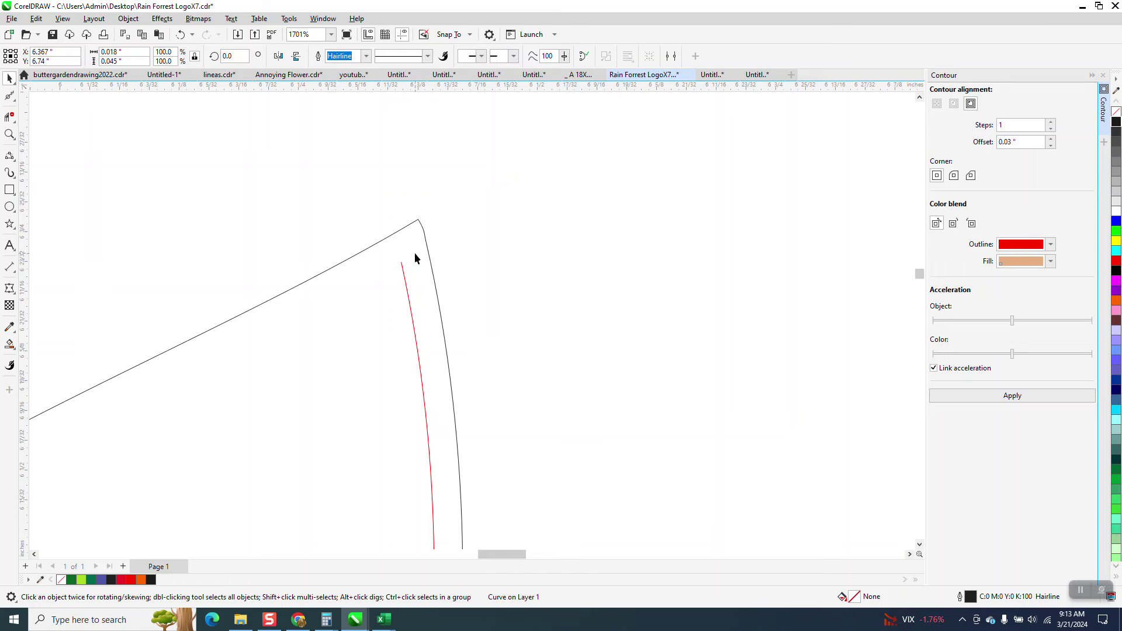
pyautogui.click(415, 252)
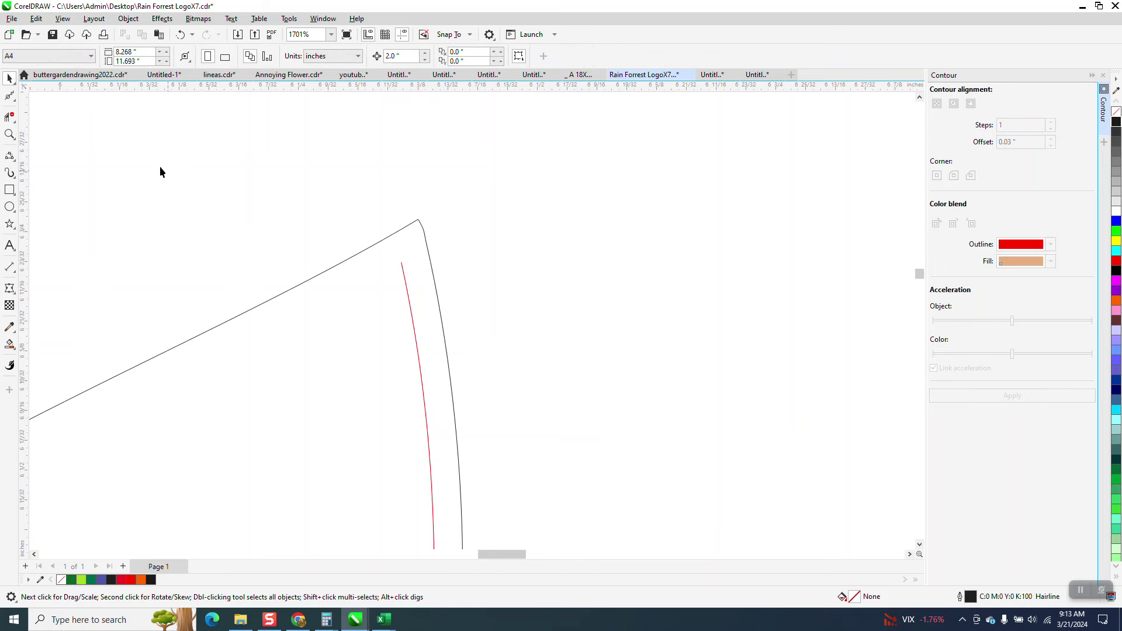
pyautogui.click(14, 100)
pyautogui.click(65, 114)
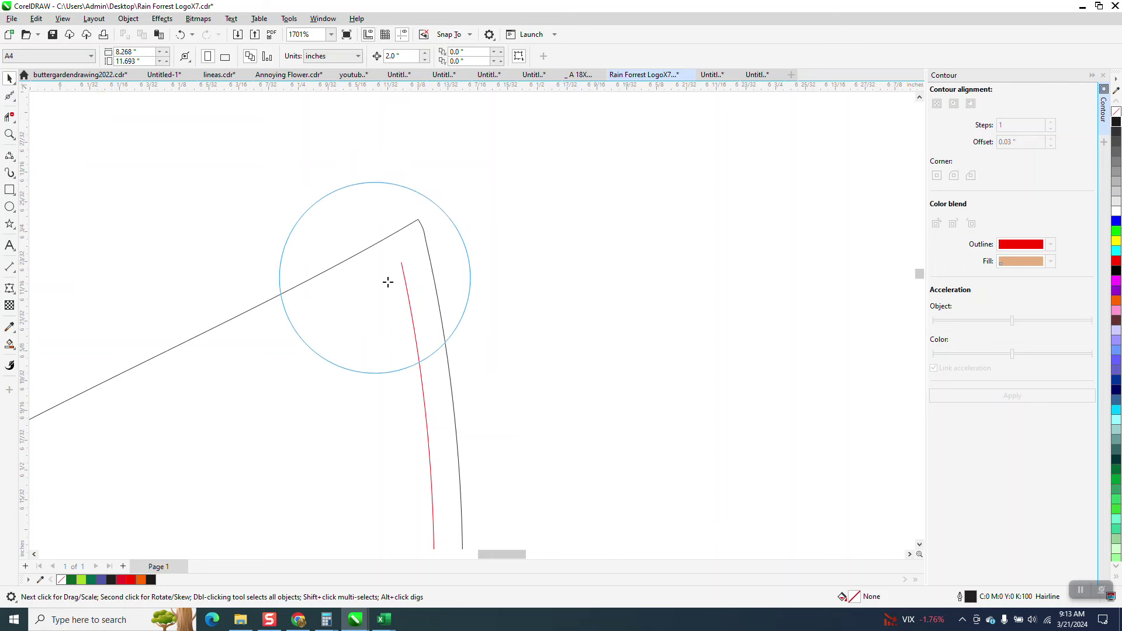
pyautogui.click(15, 102)
pyautogui.click(50, 97)
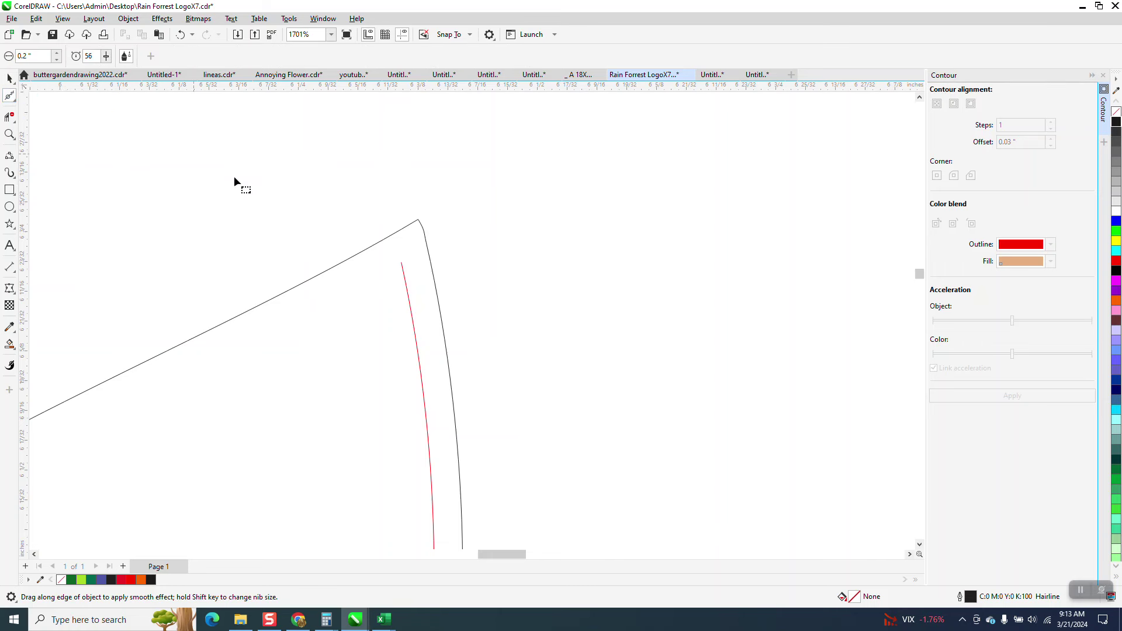
pyautogui.click(402, 267)
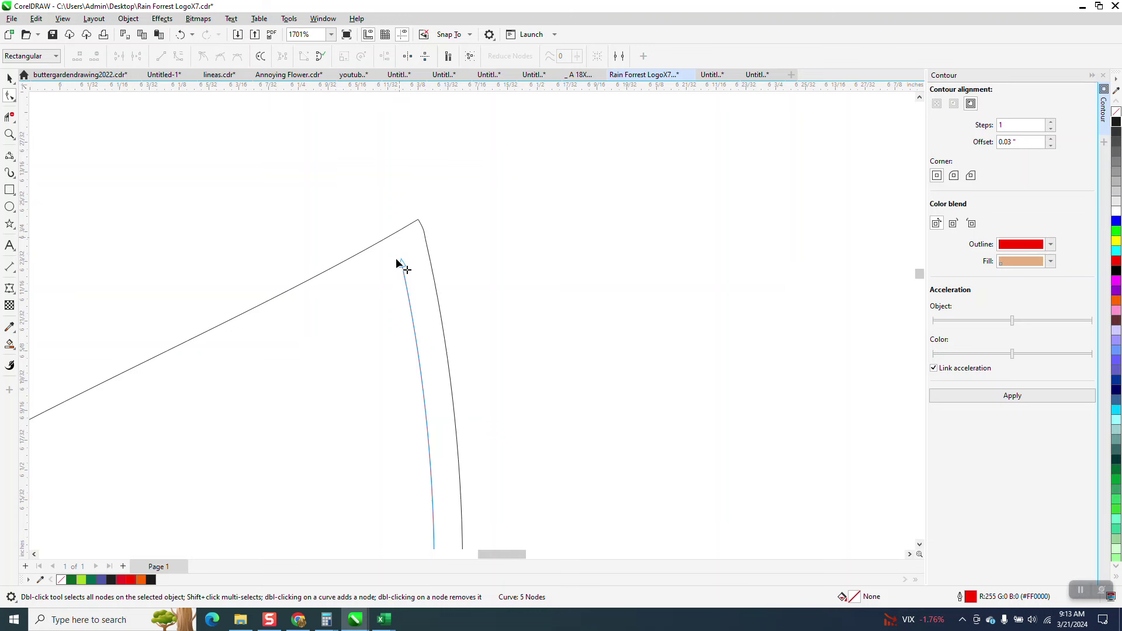
pyautogui.moveTo(403, 266); pyautogui.dragTo(399, 235)
pyautogui.scroll(-4, 426, 238)
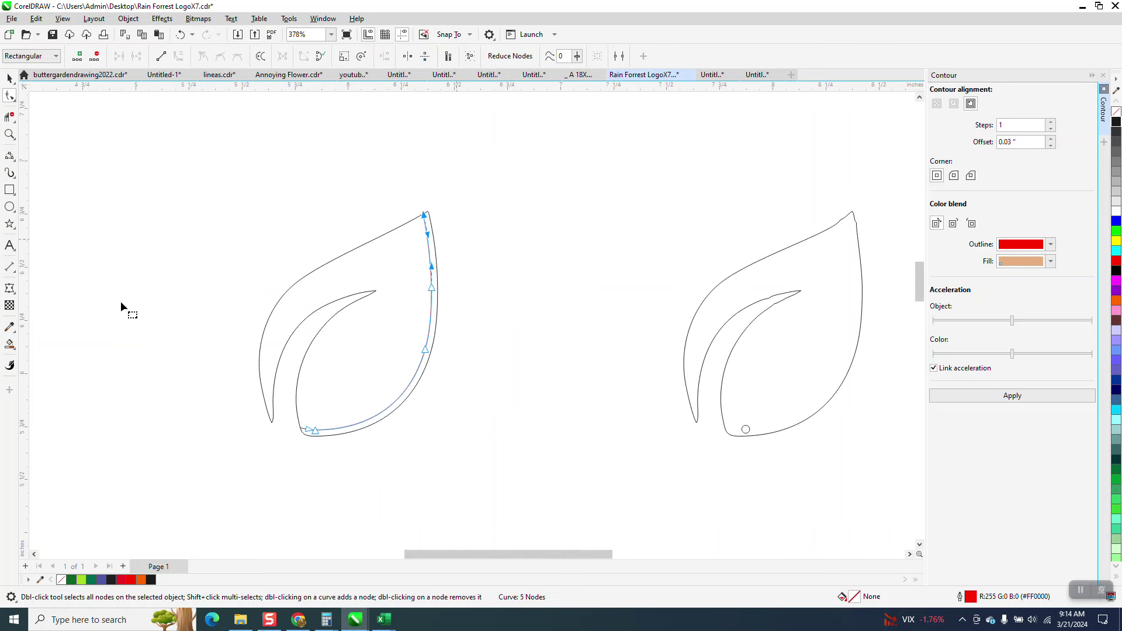
pyautogui.click(10, 345)
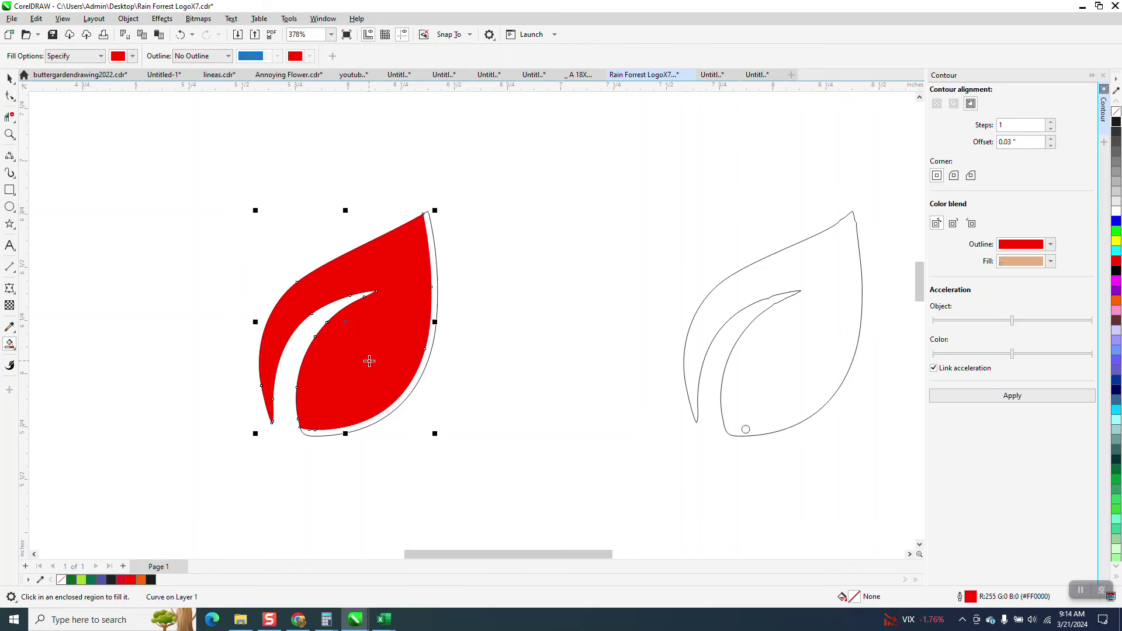
# Move the new red leaf off the outline leaf, removing its fill and giving it a dark outline
pyautogui.scroll(-2, 466, 353)
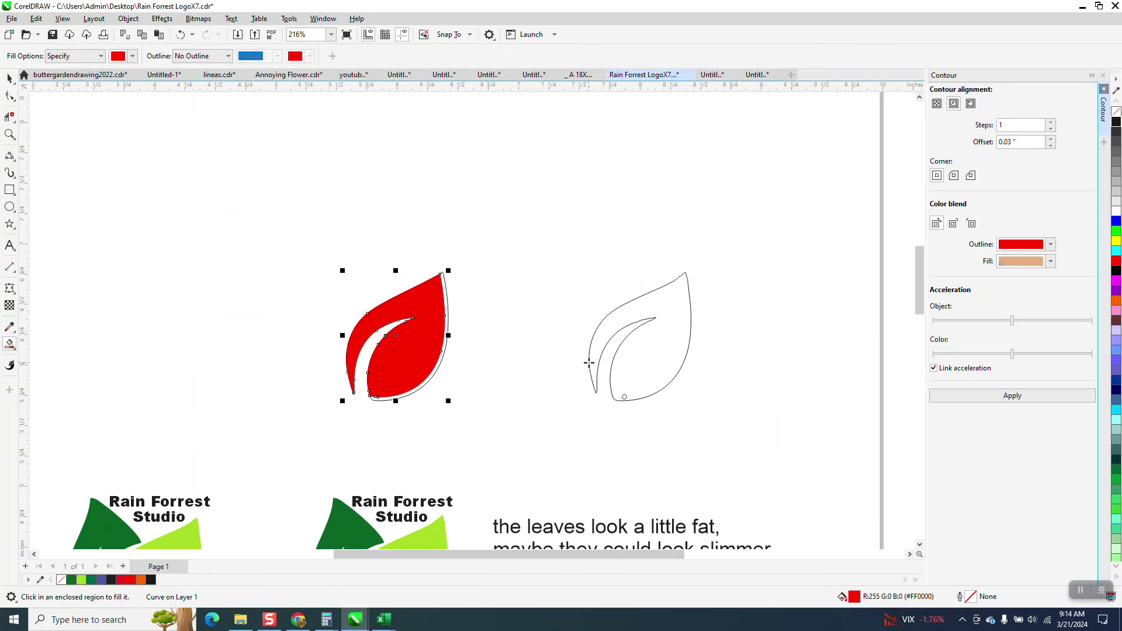
pyautogui.hotkey('ctrl', 'z')
pyautogui.scroll(-2, 591, 355)
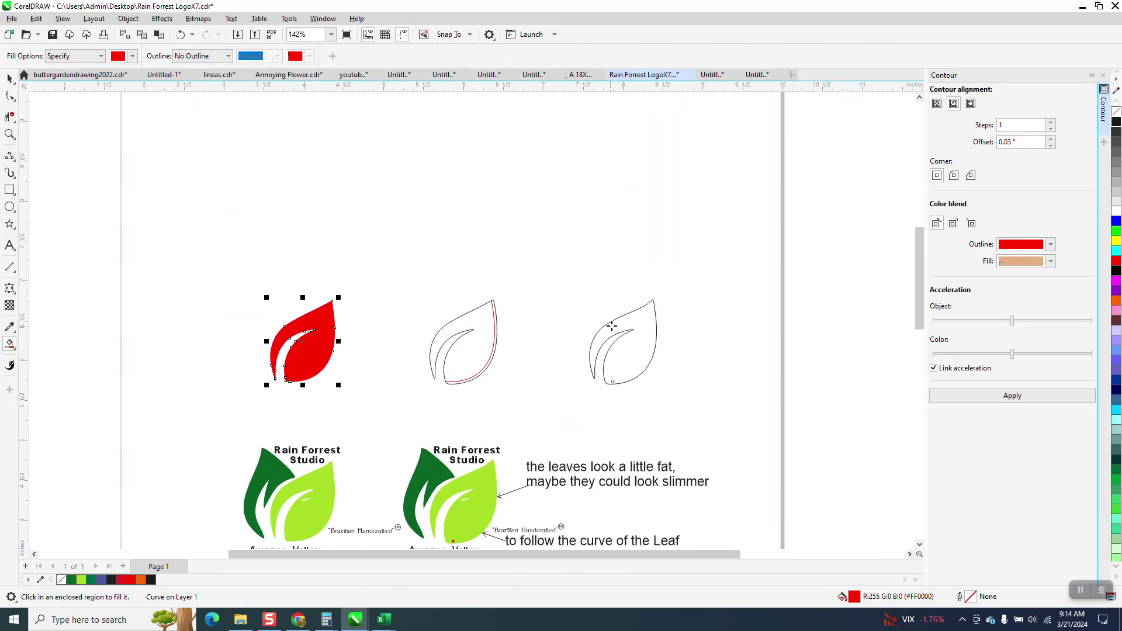
pyautogui.click(1117, 111)
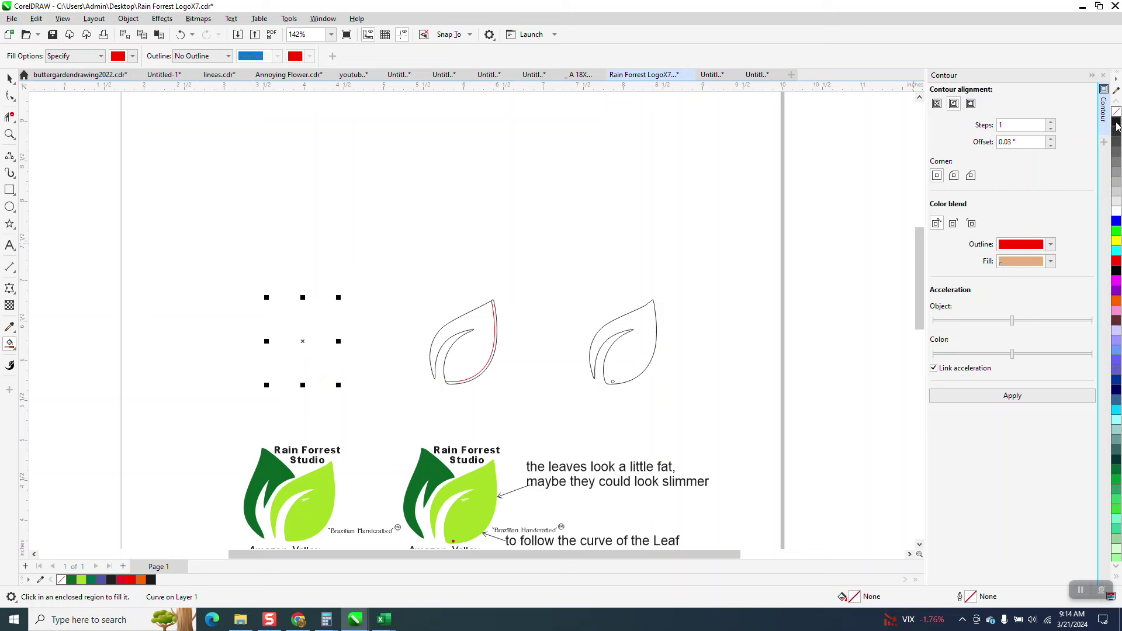
pyautogui.rightClick(1116, 125)
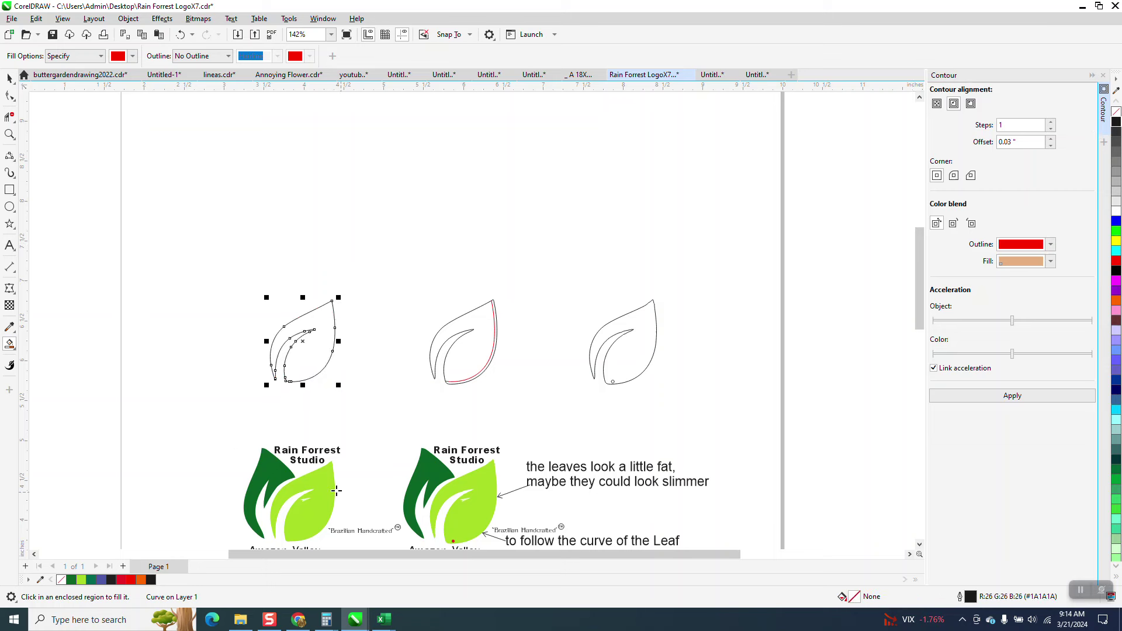
# Fill the new leaf with the logo leaf's lime green and remove its outline
pyautogui.click(15, 332)
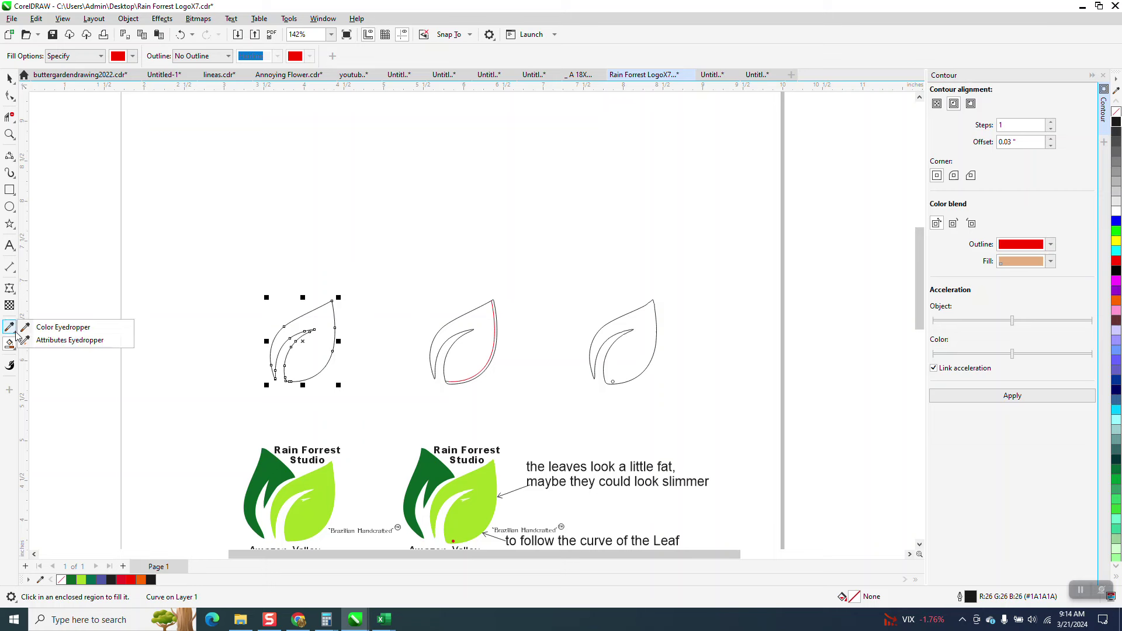
pyautogui.click(35, 327)
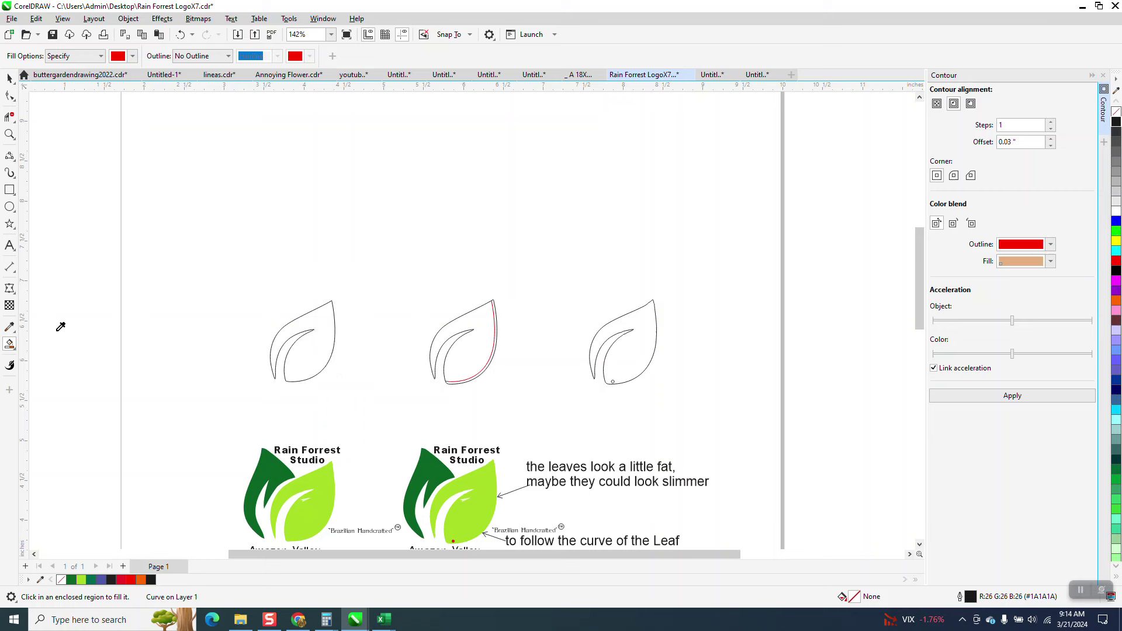
pyautogui.click(485, 504)
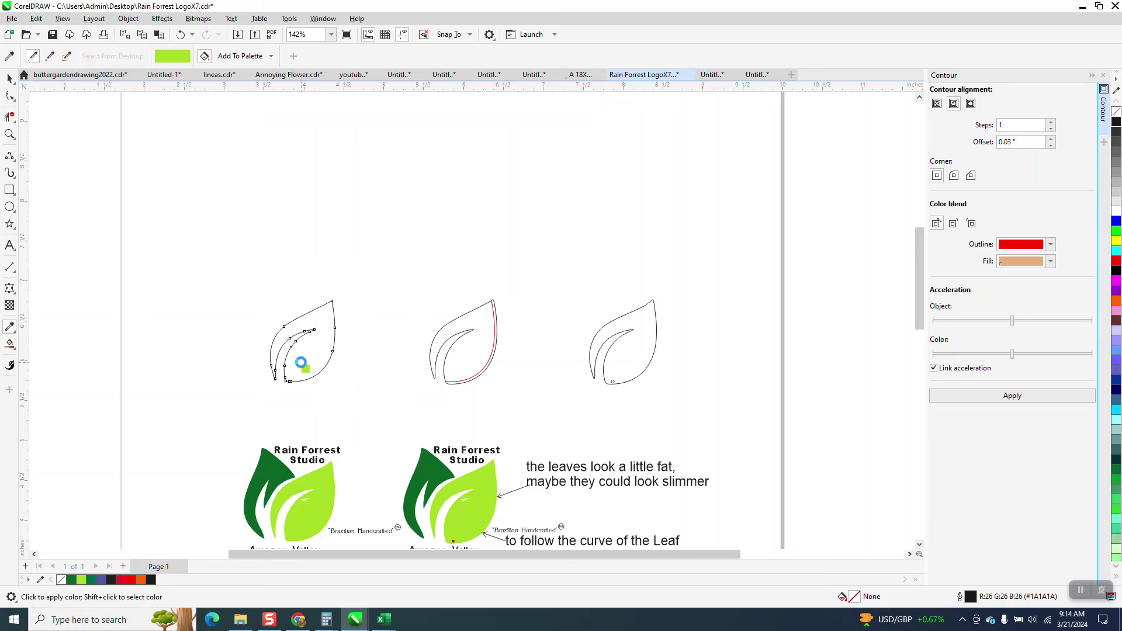
pyautogui.click(299, 363)
pyautogui.click(11, 81)
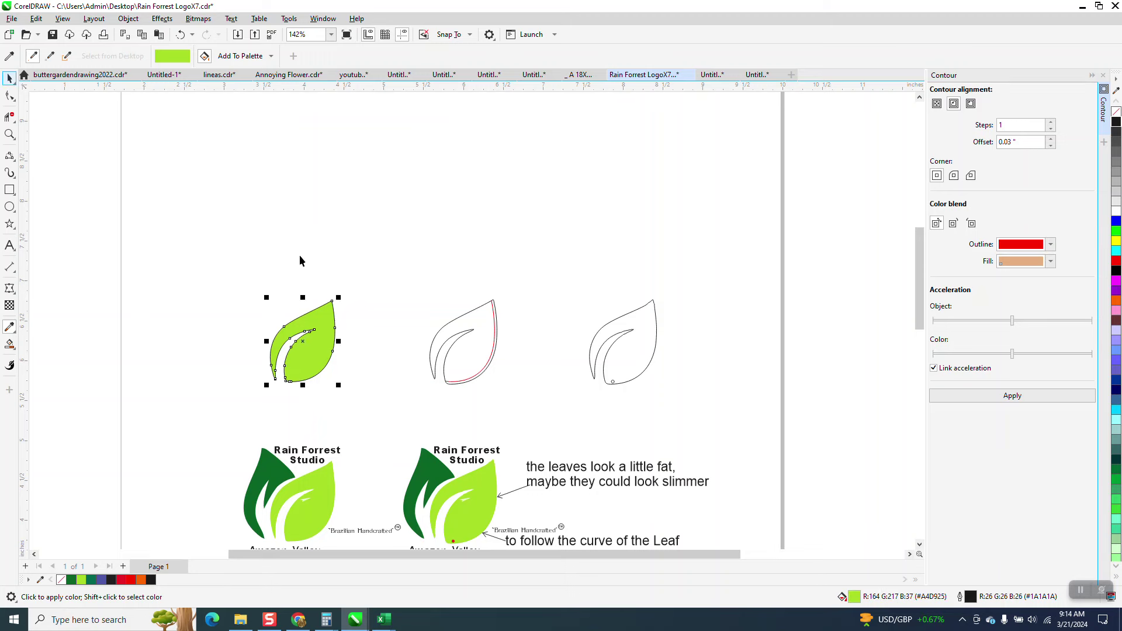
pyautogui.moveTo(213, 276); pyautogui.dragTo(419, 395)
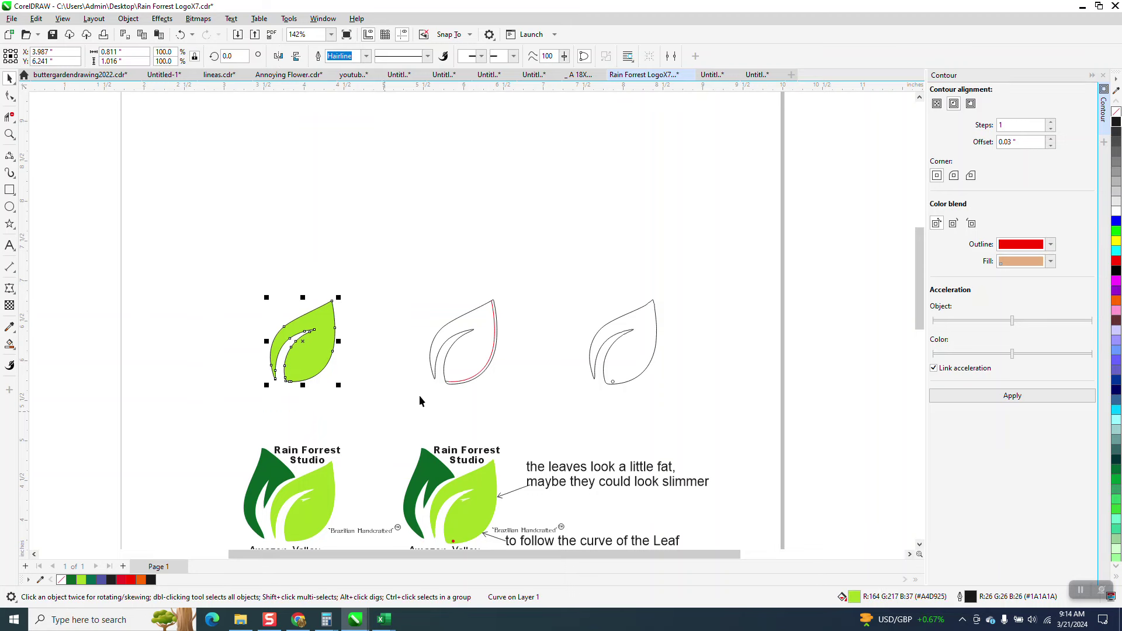
pyautogui.rightClick(1117, 112)
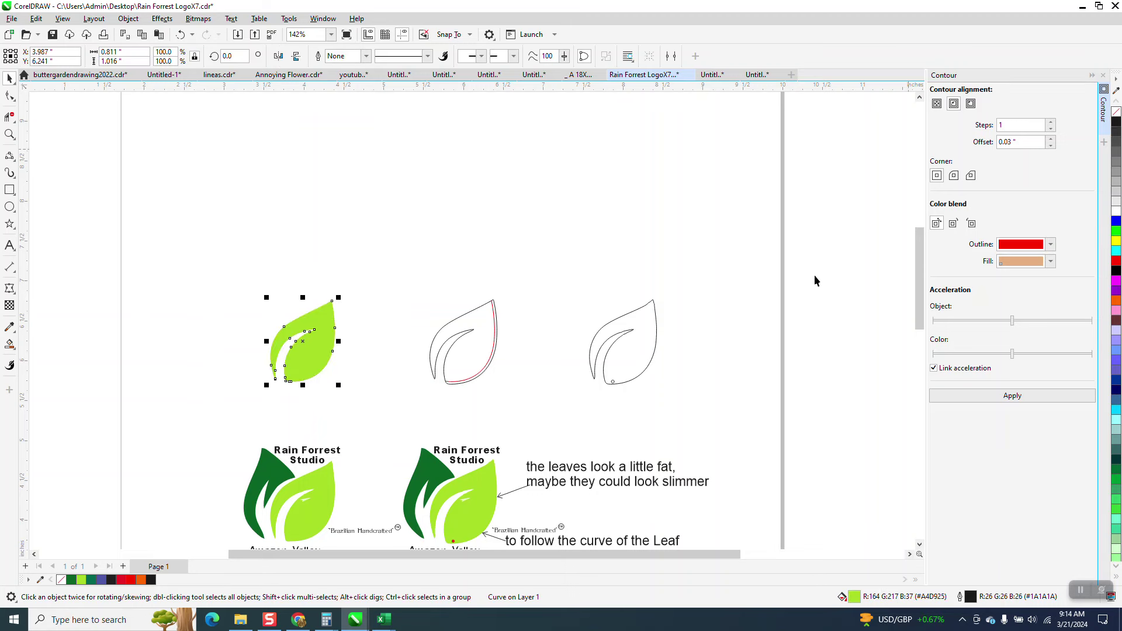
# Copy the logo's white highlight curve onto the green leaf and bring it to the front of the page
pyautogui.click(465, 505)
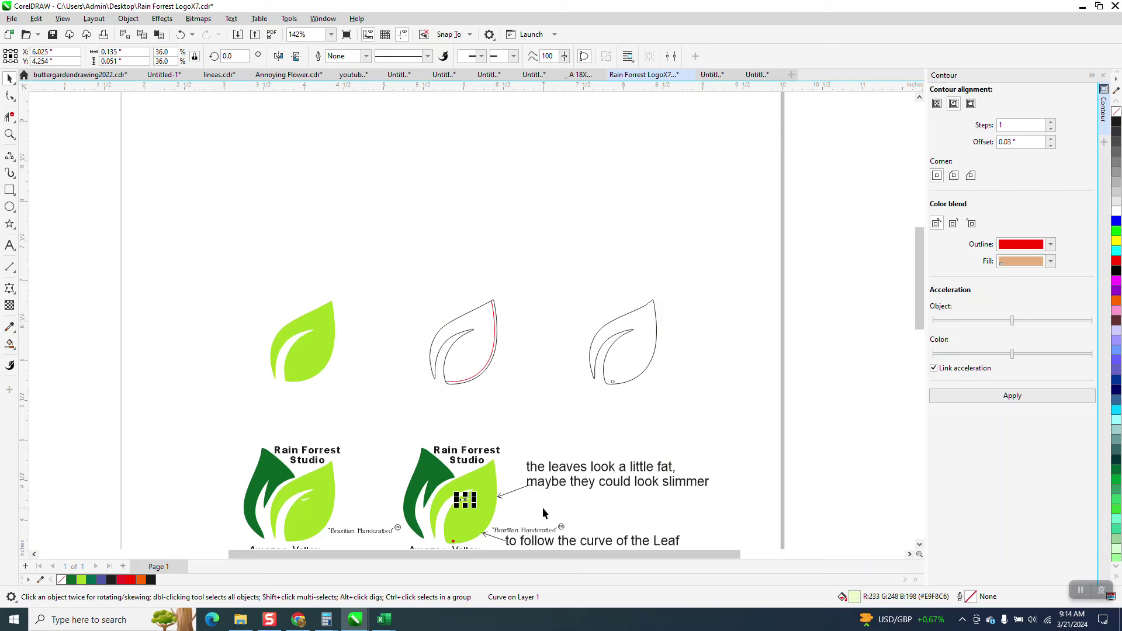
pyautogui.hotkey('ctrl', 'd')
pyautogui.press('Left')
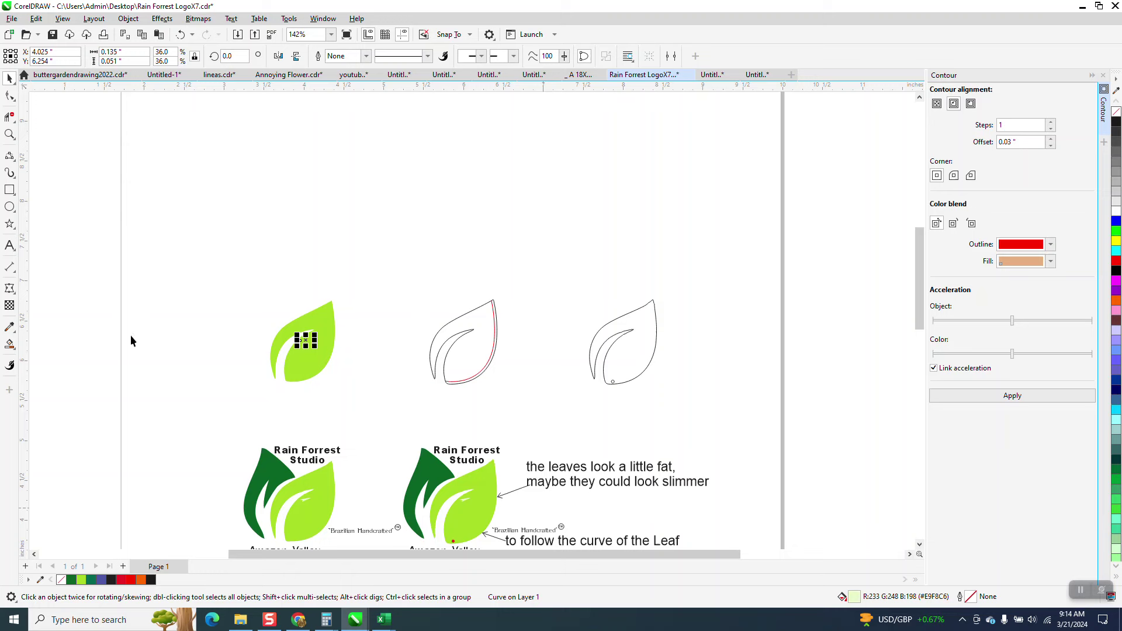
pyautogui.click(9, 135)
pyautogui.moveTo(227, 272); pyautogui.dragTo(394, 406)
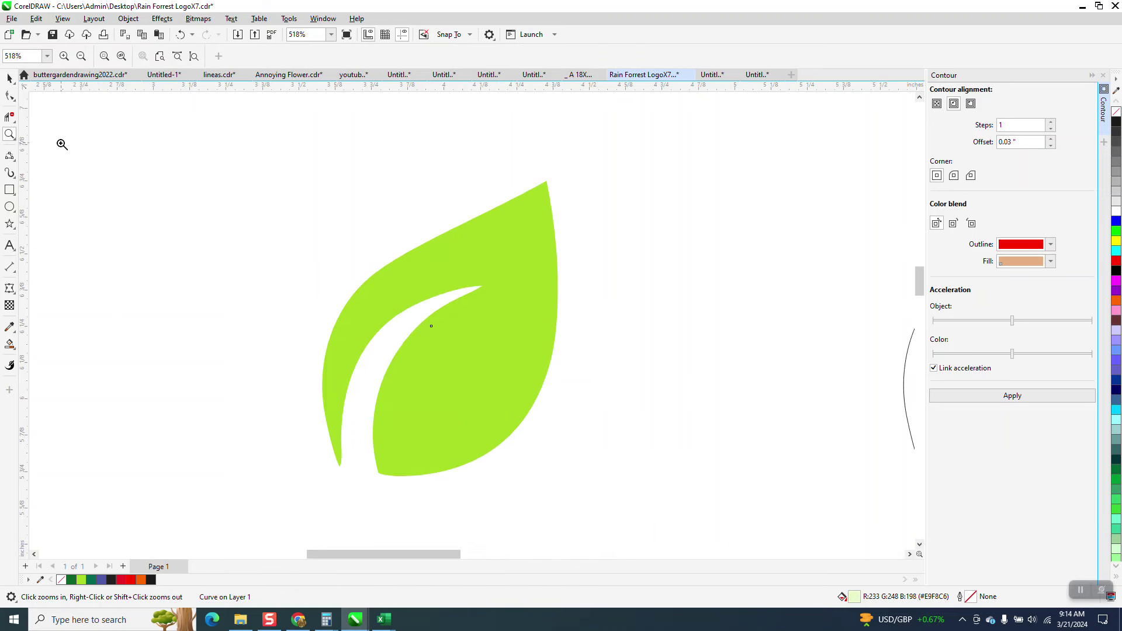
pyautogui.click(9, 78)
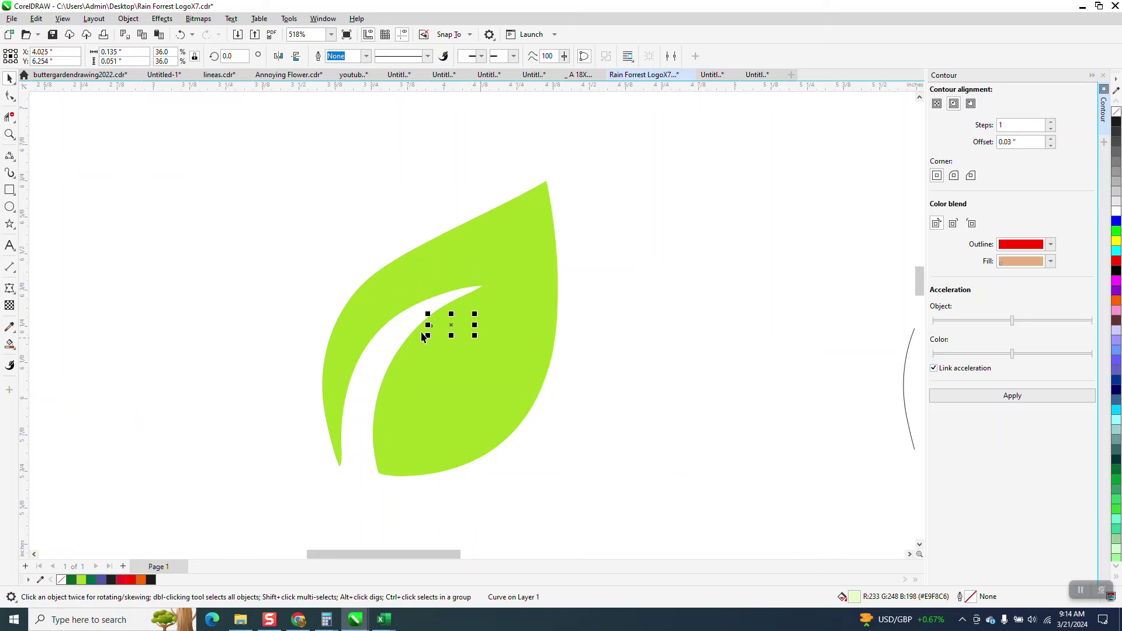
pyautogui.click(129, 20)
pyautogui.moveTo(159, 206)
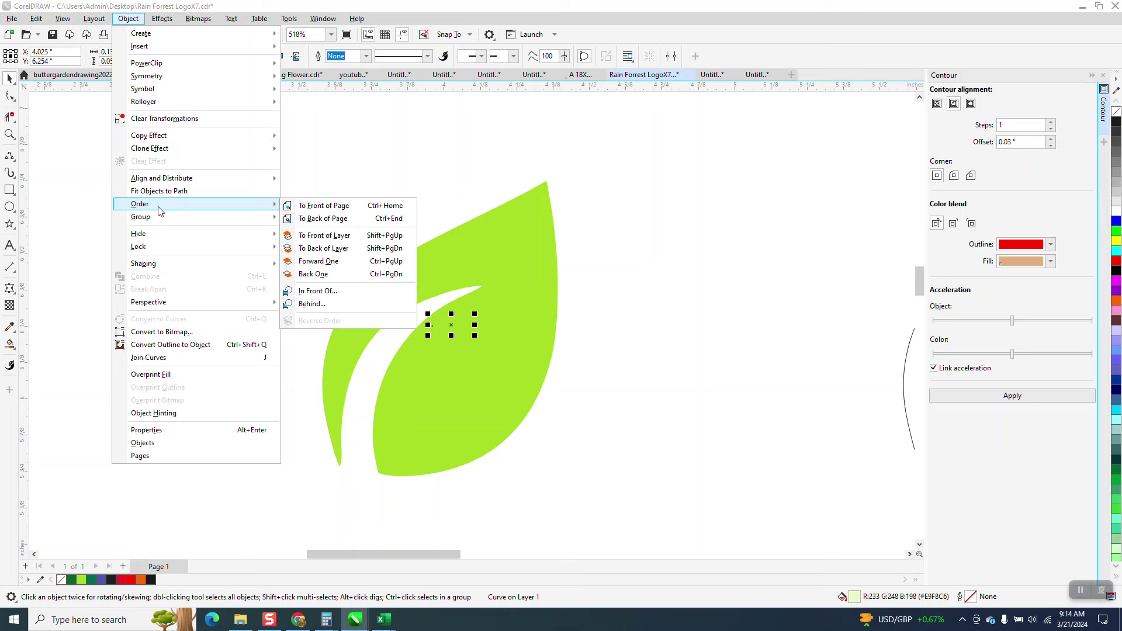
pyautogui.click(344, 208)
pyautogui.scroll(-3, 254, 269)
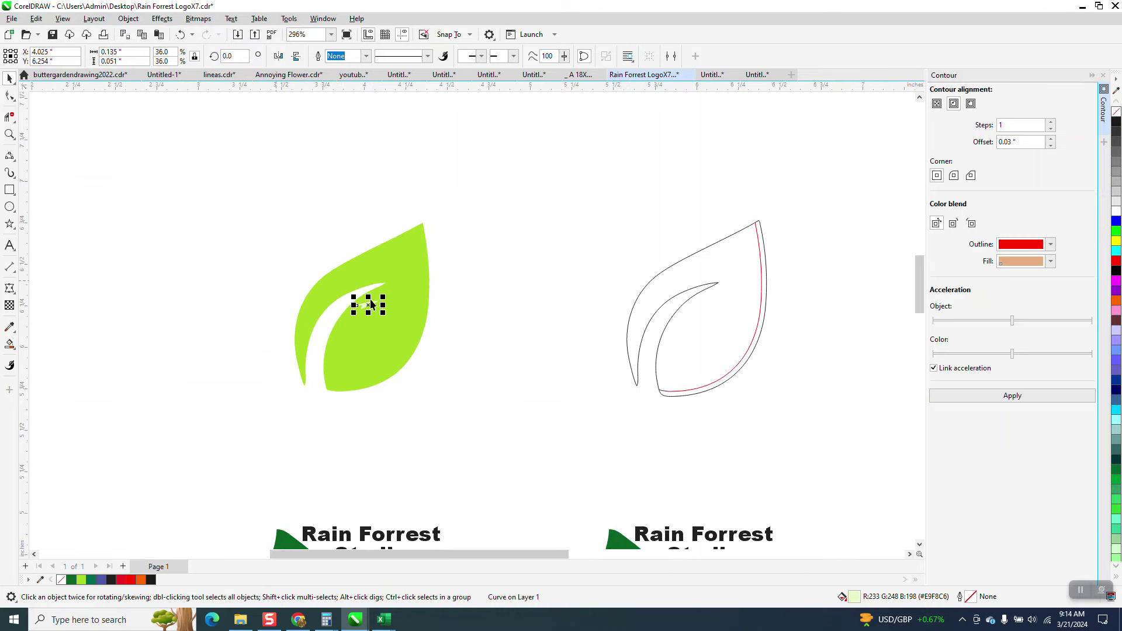
pyautogui.scroll(-4, 397, 294)
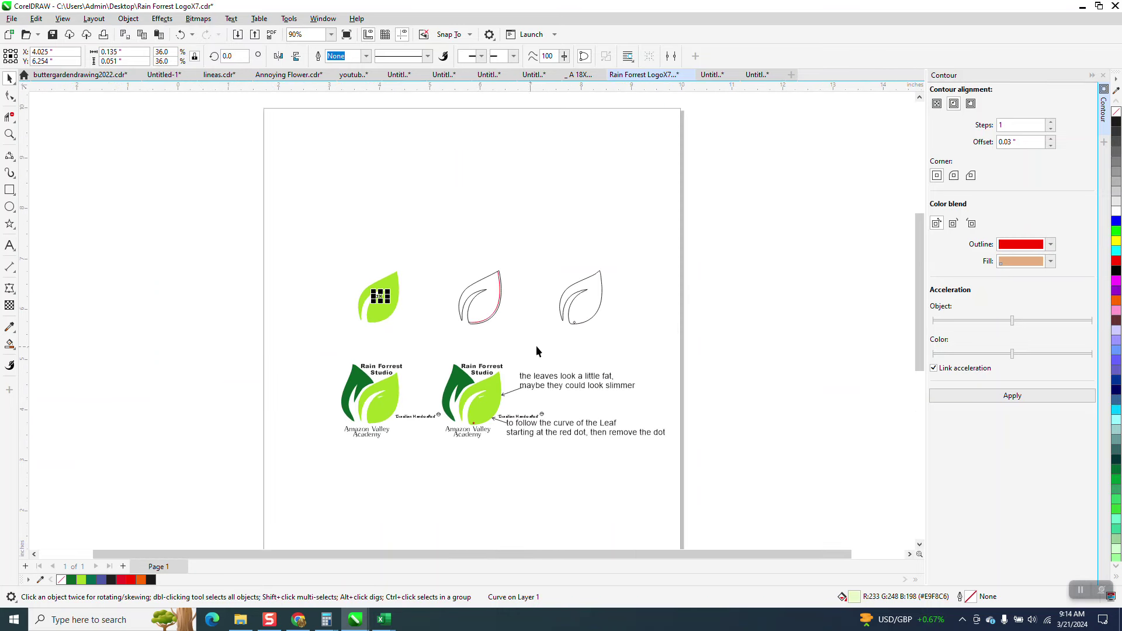
# Zoom in on the outline leaves and try selecting the left outline leaf
pyautogui.click(9, 134)
pyautogui.moveTo(543, 263); pyautogui.dragTo(640, 335)
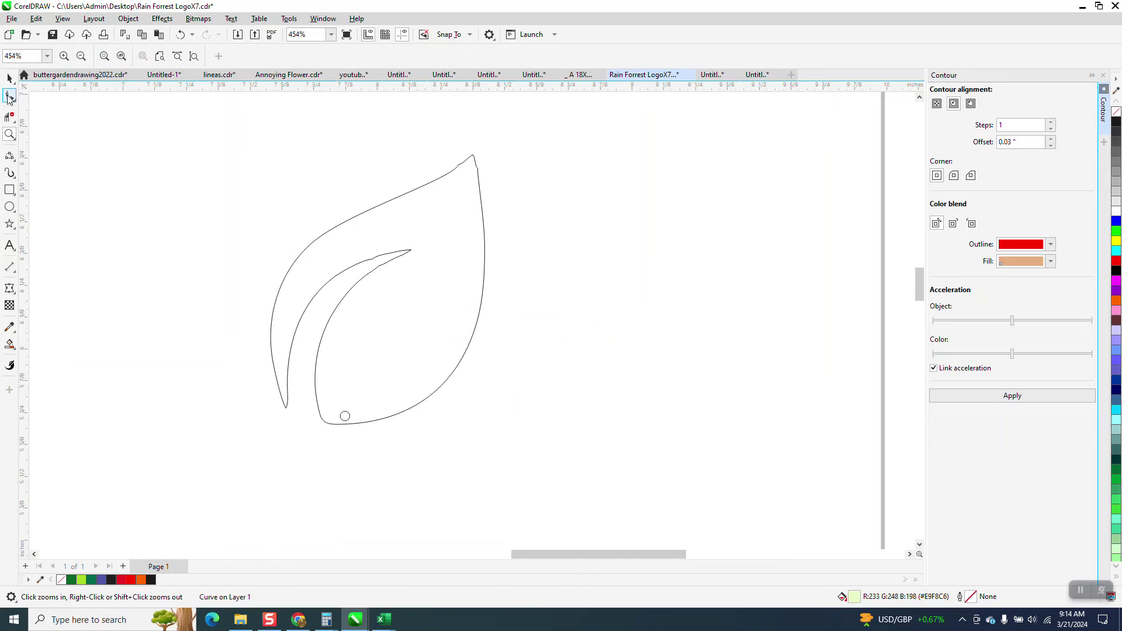
pyautogui.click(9, 77)
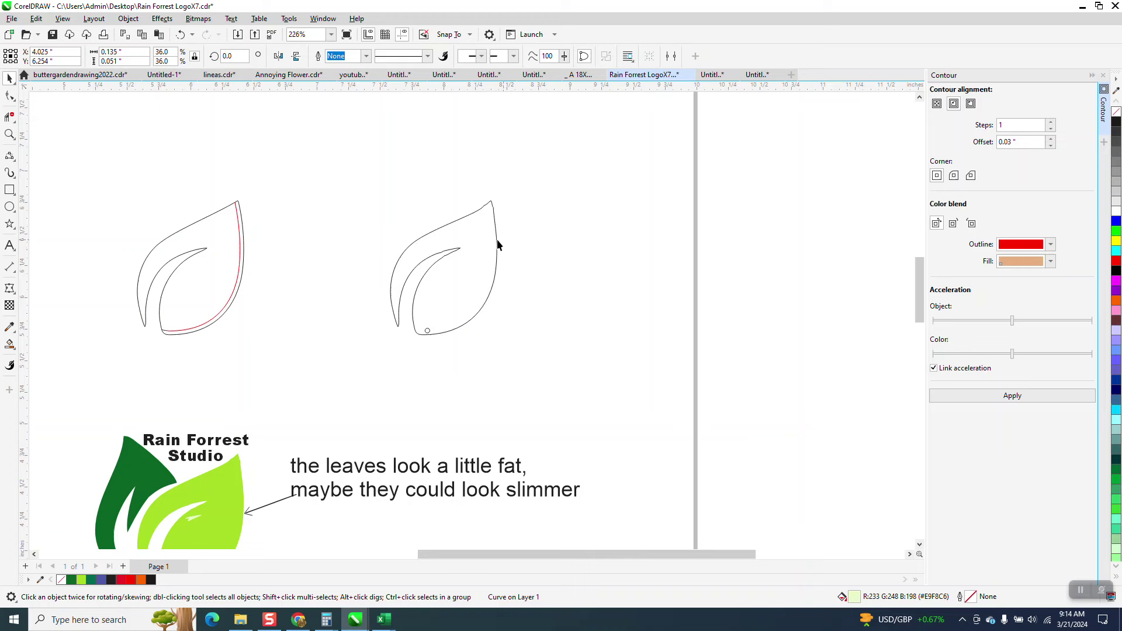
pyautogui.click(237, 219)
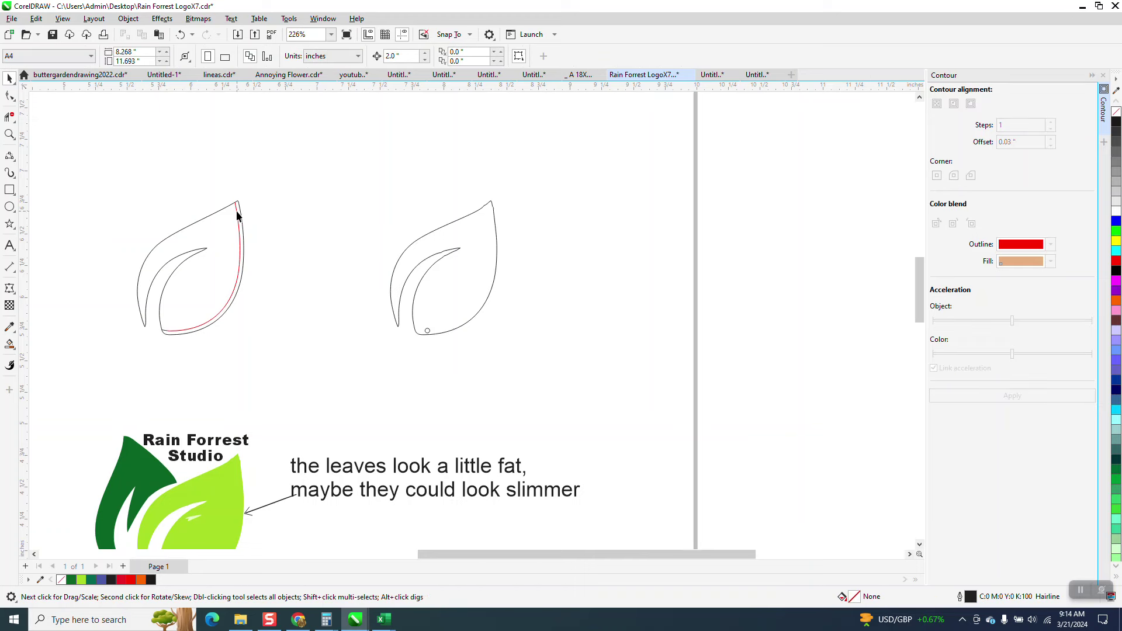
pyautogui.click(239, 219)
pyautogui.click(239, 218)
pyautogui.click(164, 329)
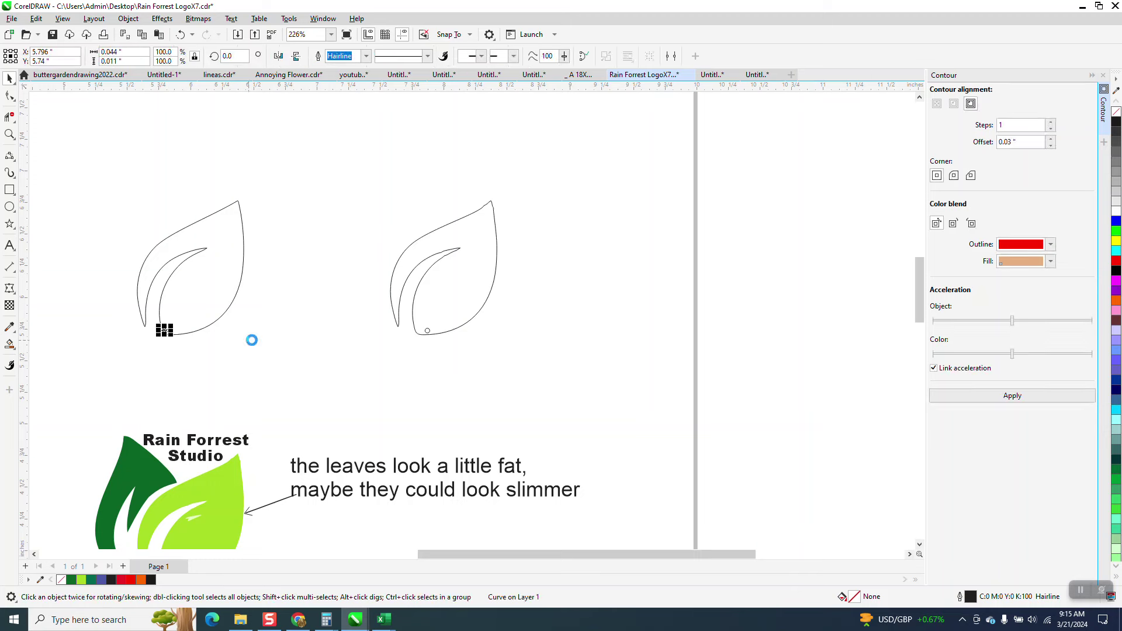
pyautogui.click(359, 267)
# Select every part of the right outline leaf, including its dot, and delete it
pyautogui.moveTo(619, 390); pyautogui.dragTo(617, 389)
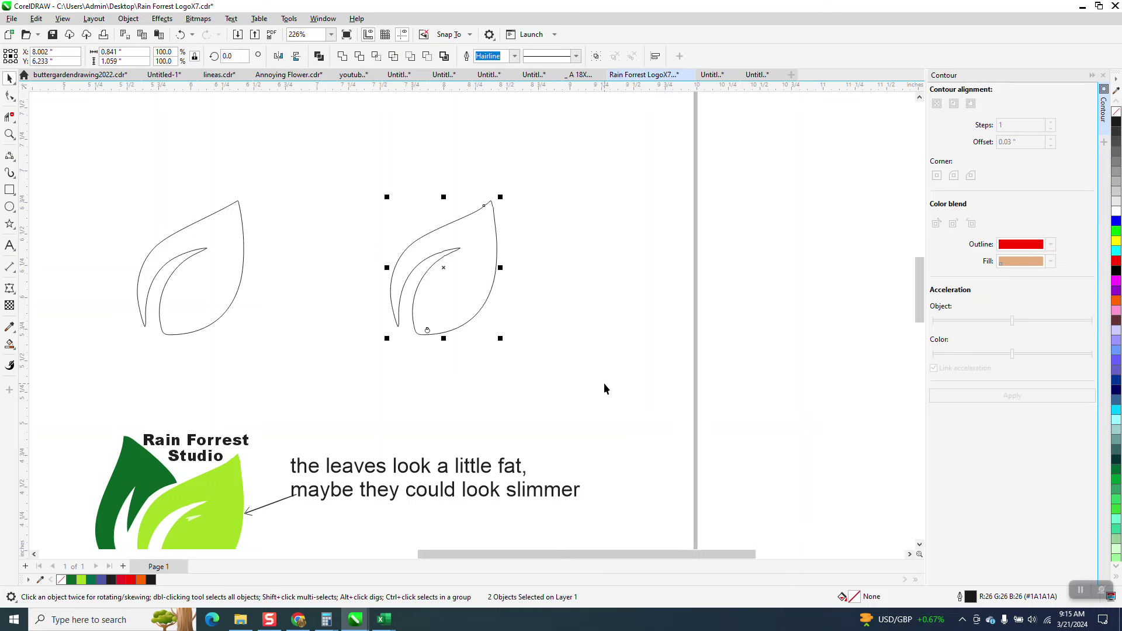
pyautogui.click(464, 354)
pyautogui.click(427, 330)
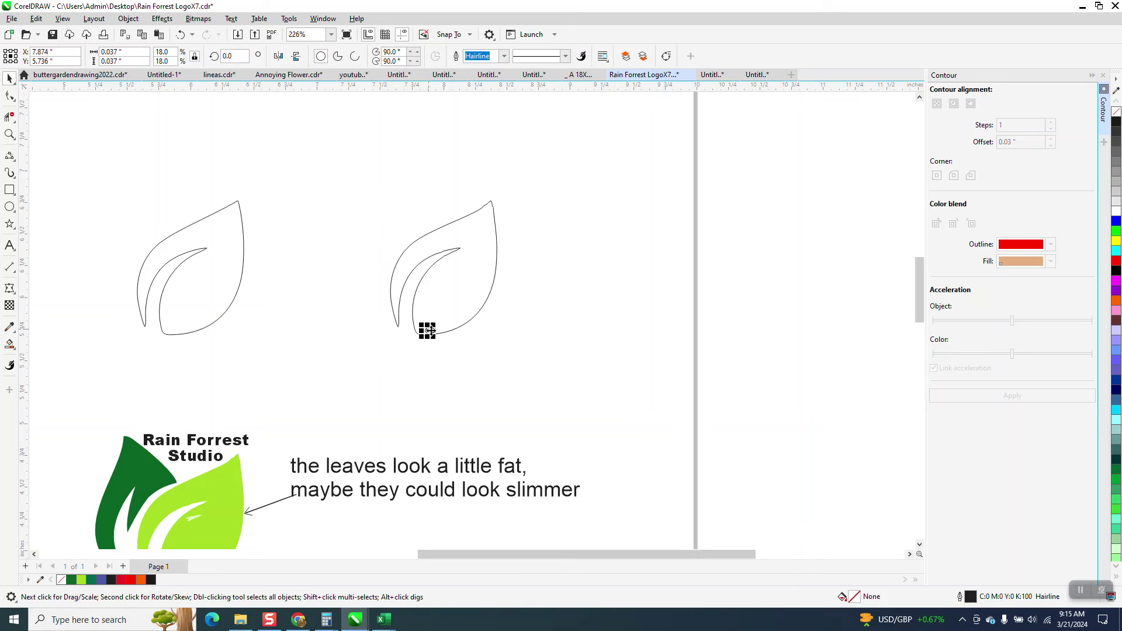
pyautogui.press('Tab')
pyautogui.moveTo(353, 172); pyautogui.dragTo(641, 396)
pyautogui.press('Delete')
pyautogui.moveTo(394, 397); pyautogui.dragTo(393, 397)
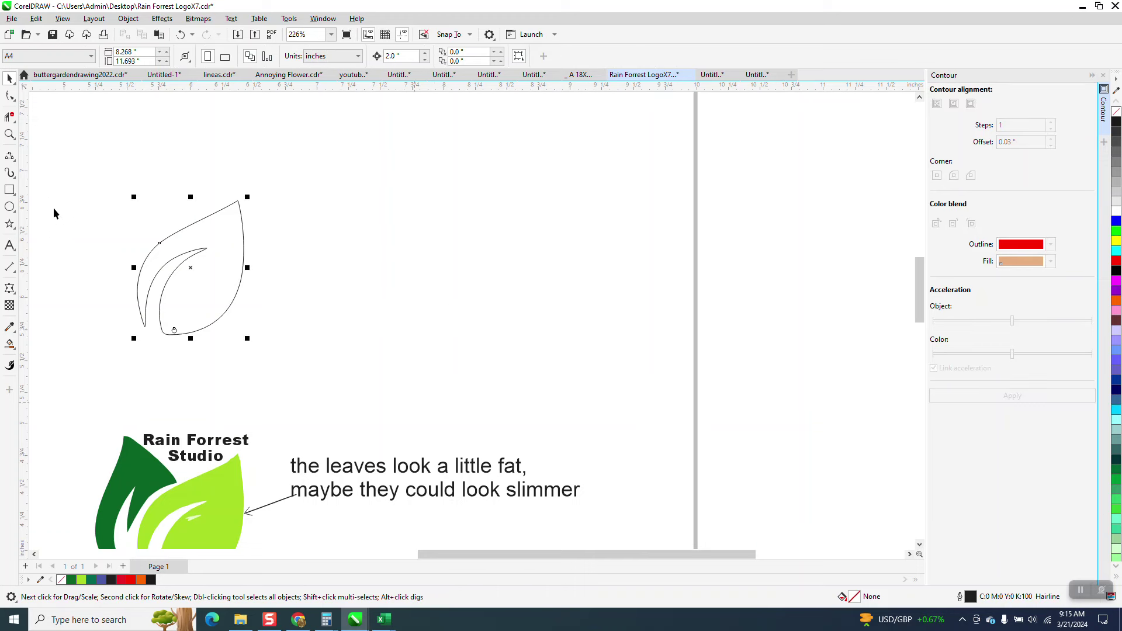
# Zoom in on the remaining leaf and shift the dotted leaf slightly over the other outline
pyautogui.click(10, 135)
pyautogui.moveTo(101, 207); pyautogui.dragTo(426, 400)
pyautogui.scroll(-1, 471, 351)
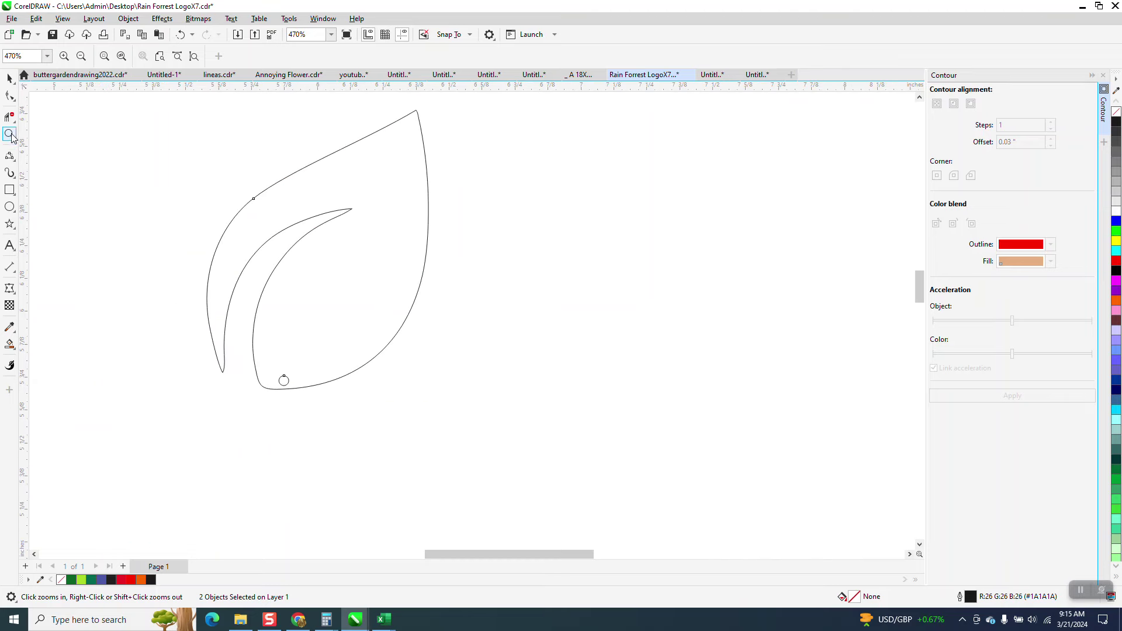
pyautogui.click(10, 78)
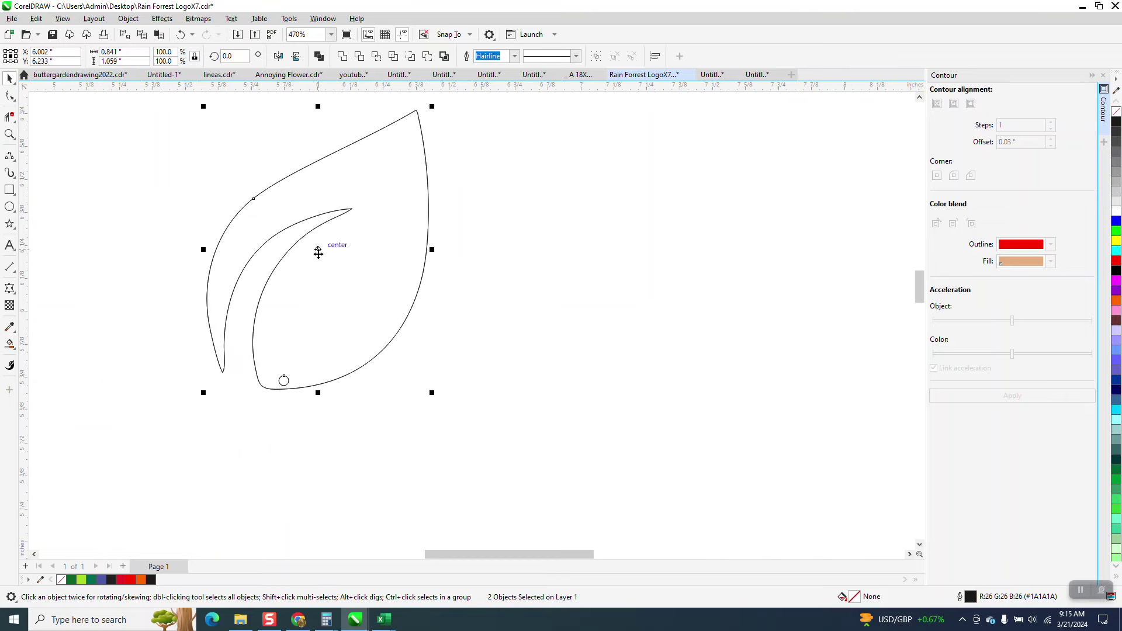
pyautogui.moveTo(318, 252); pyautogui.dragTo(308, 250)
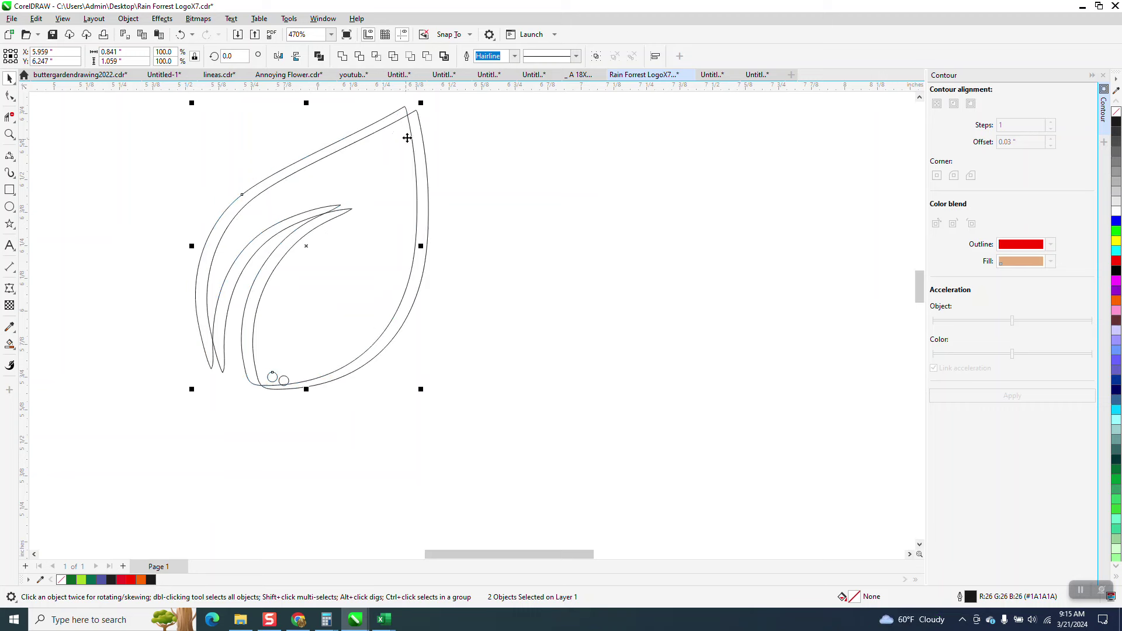
pyautogui.click(10, 132)
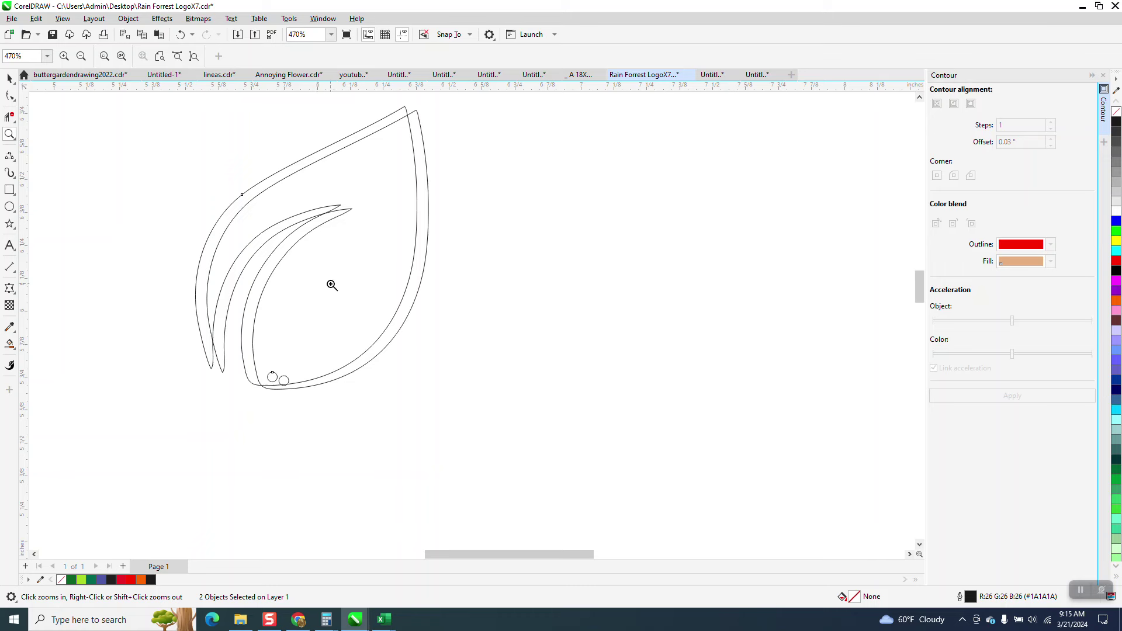
# Trim the duplicate outer and inner leaf lines with Virtual Segment Delete, undoing the accidental right-curve deletion
pyautogui.click(10, 116)
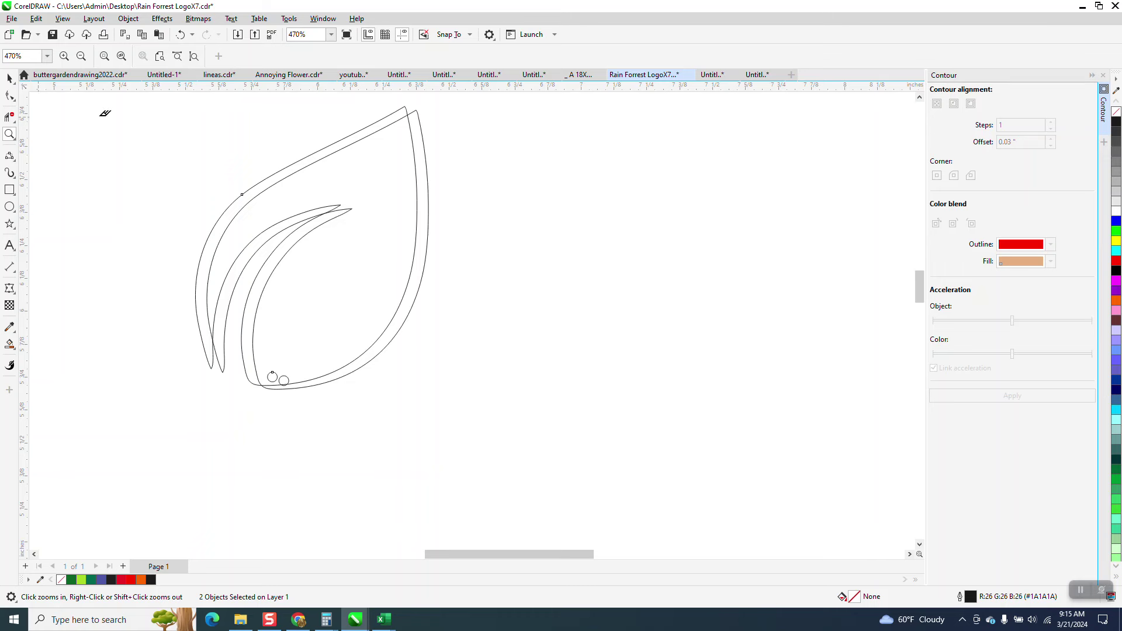
pyautogui.click(373, 121)
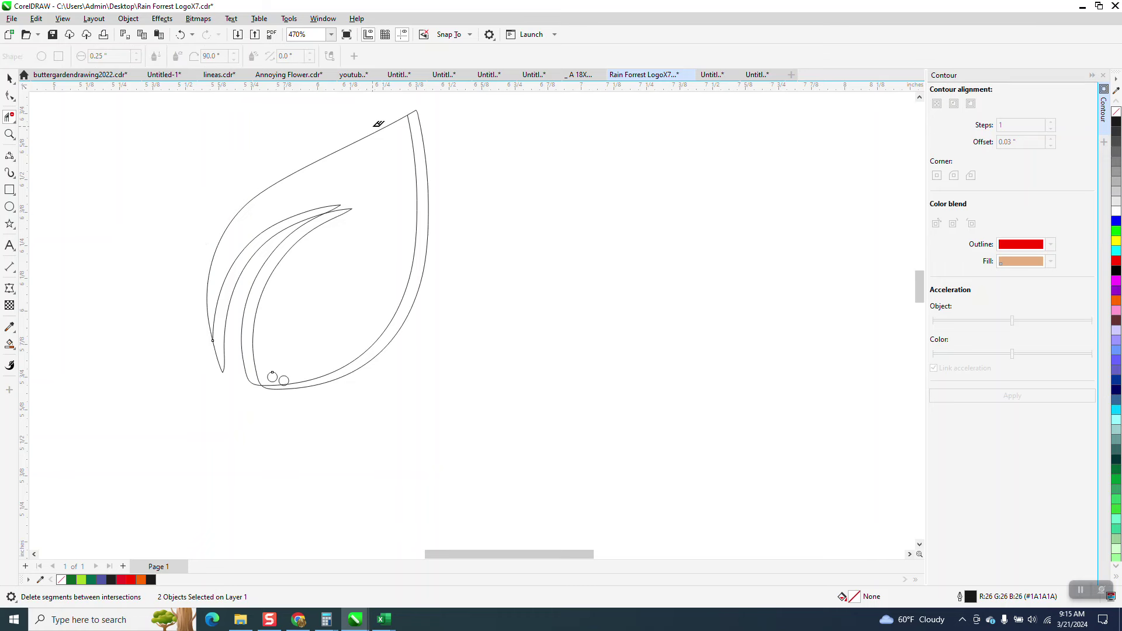
pyautogui.click(230, 272)
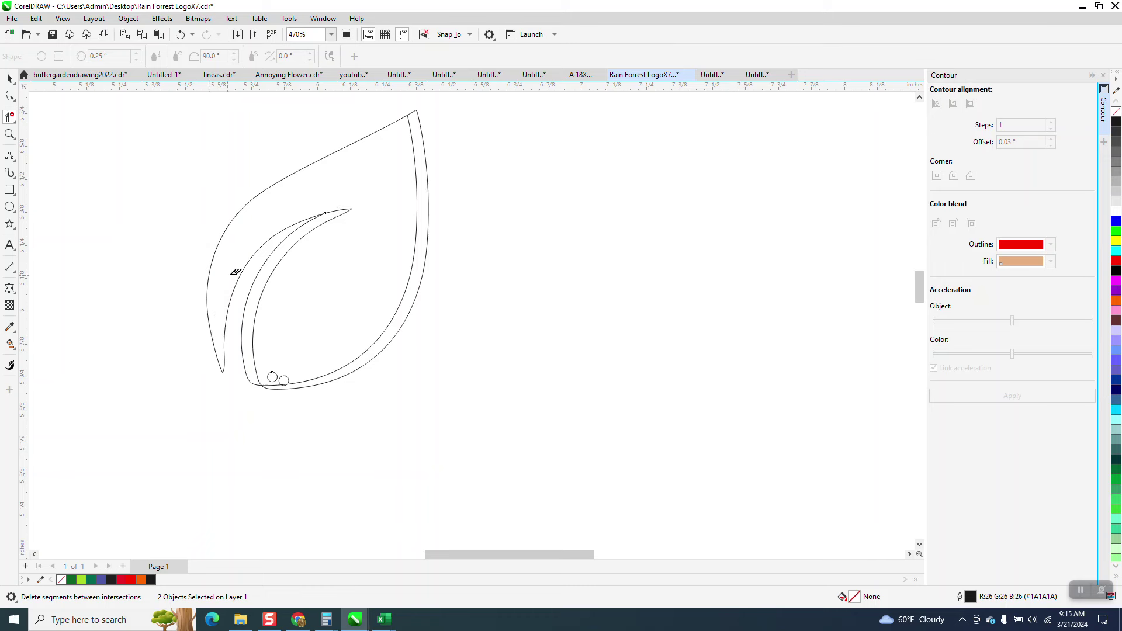
pyautogui.click(267, 264)
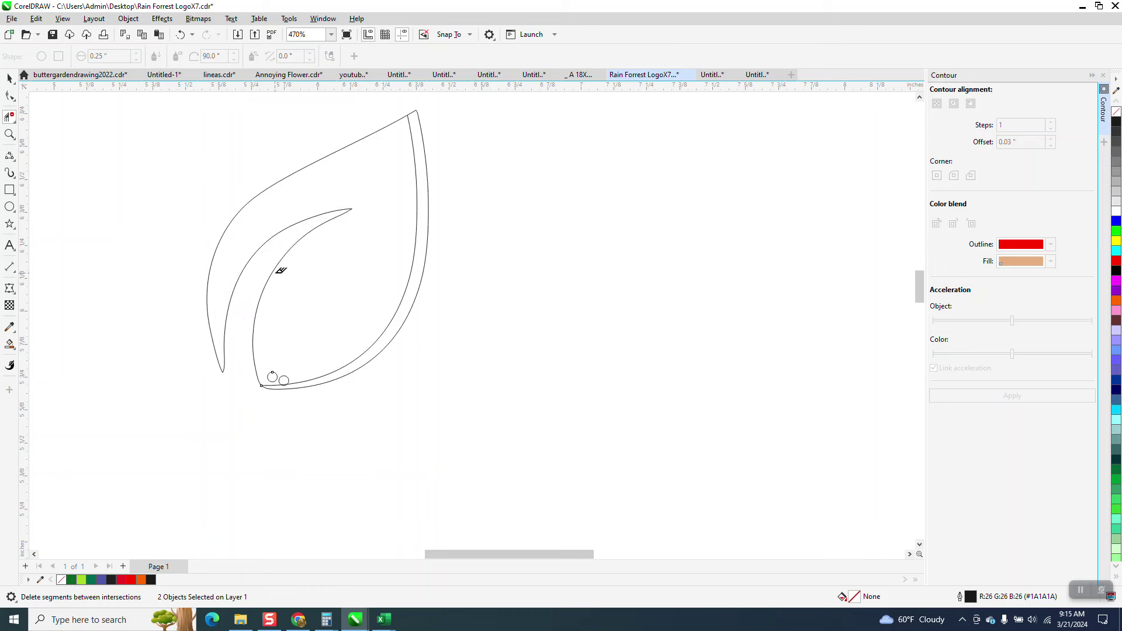
pyautogui.click(320, 384)
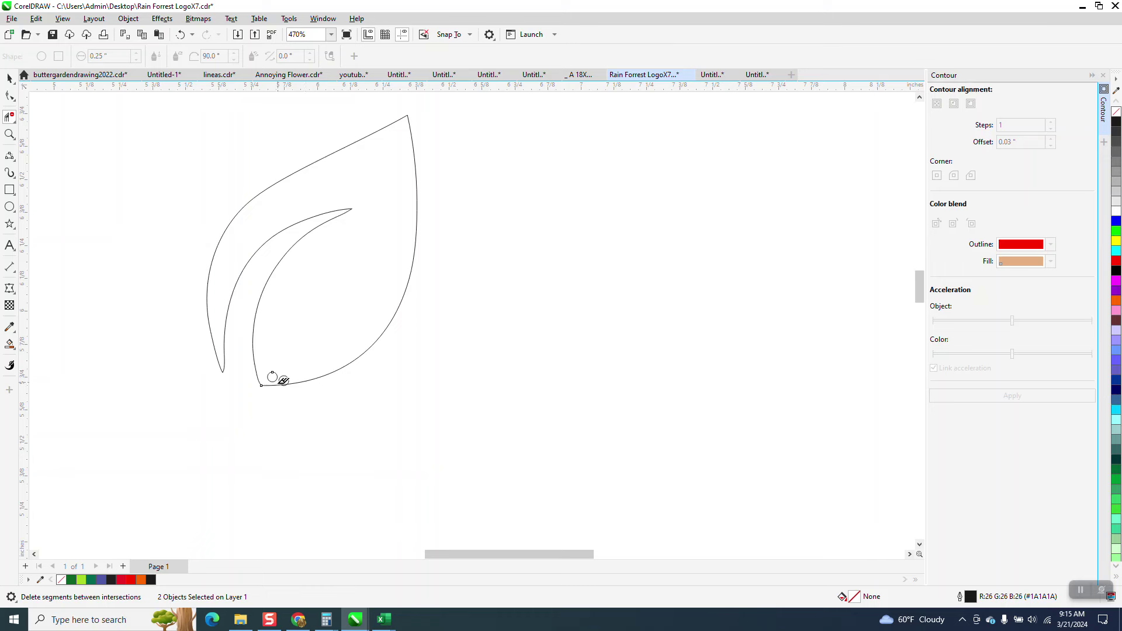
pyautogui.click(258, 370)
pyautogui.click(280, 372)
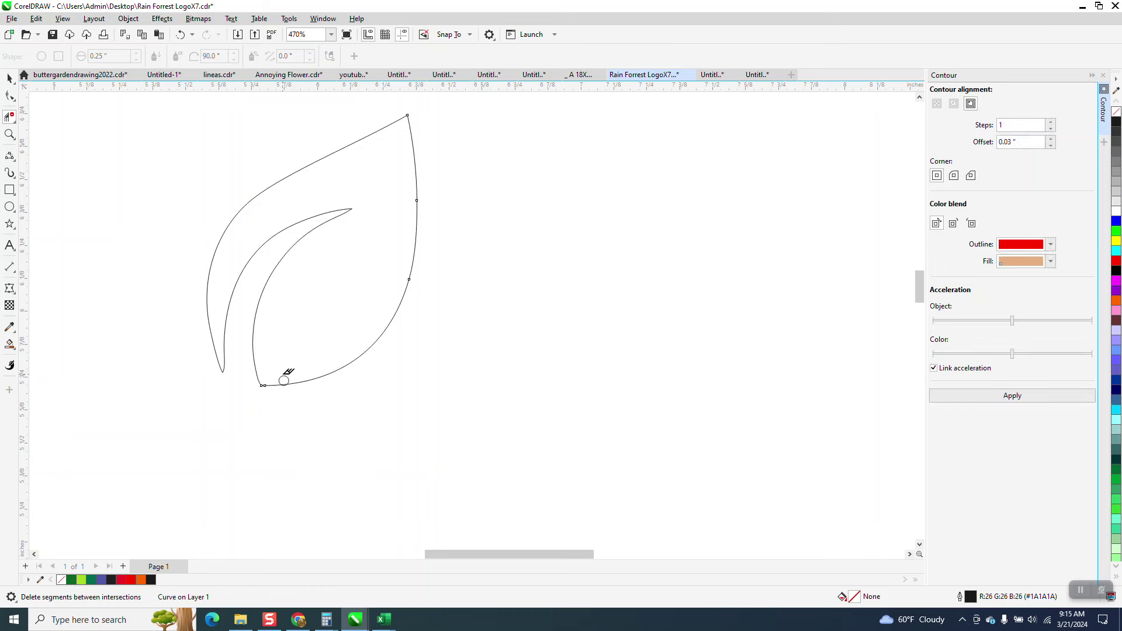
pyautogui.click(286, 375)
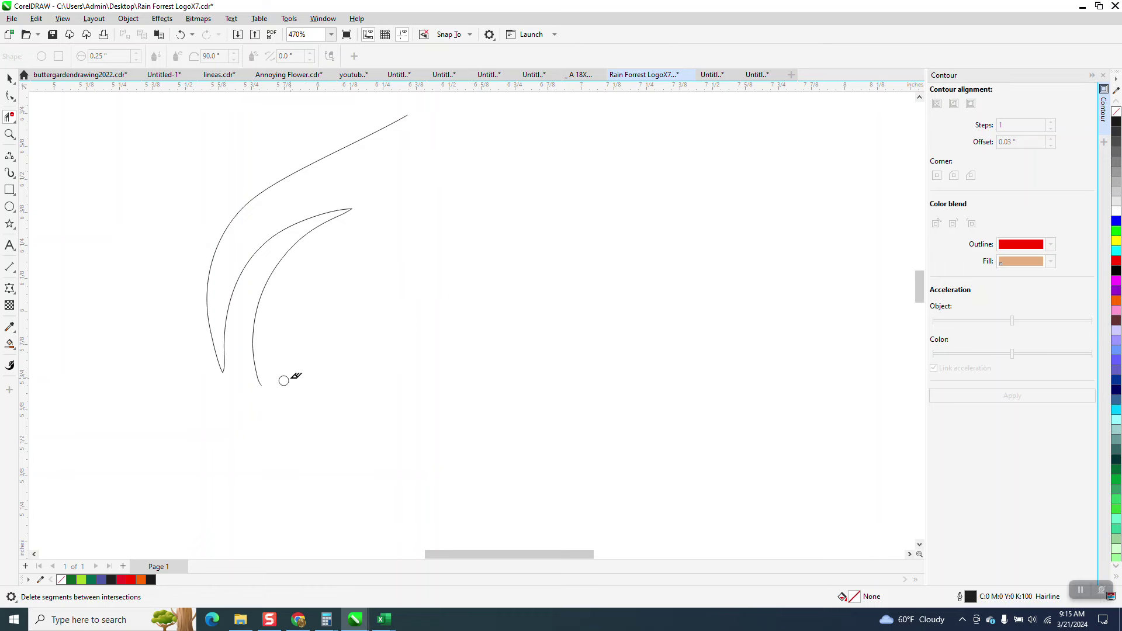
pyautogui.click(180, 34)
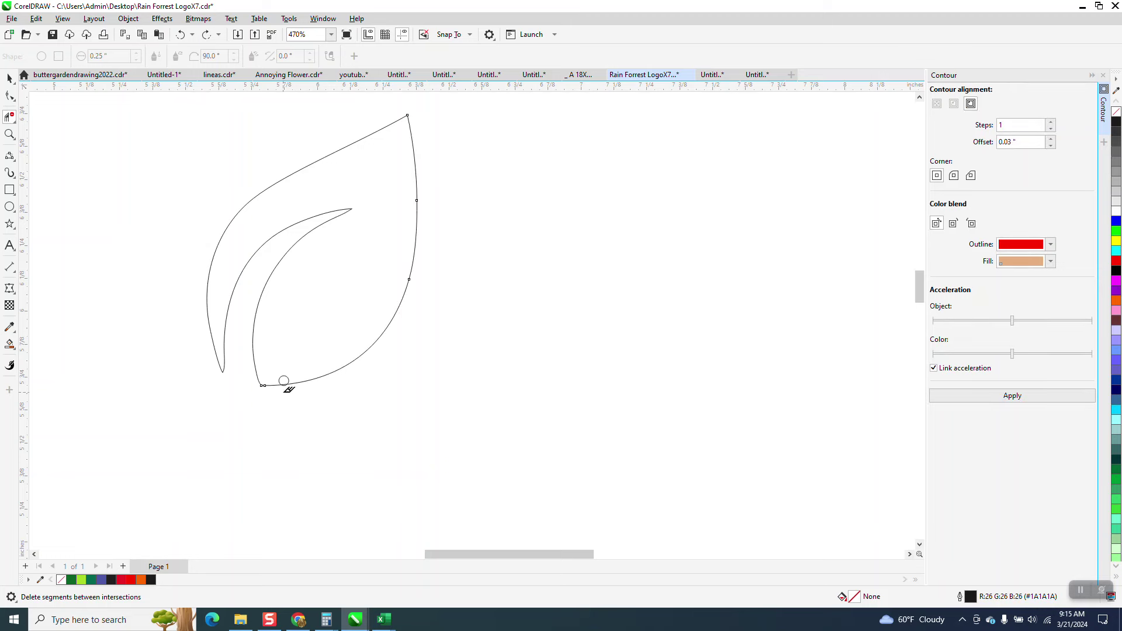
# Delete the small leftover circle at the leaf base
pyautogui.click(9, 78)
pyautogui.click(287, 380)
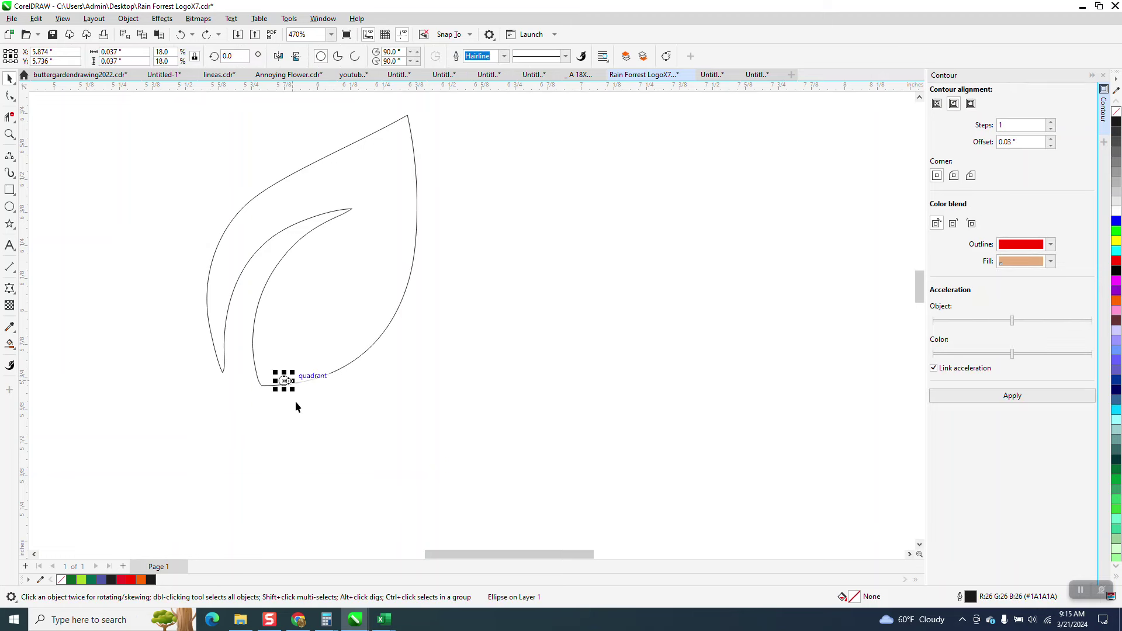
pyautogui.press('Delete')
# Smart Fill the enclosed leaf as a new shape, then make it unfilled with a dark outline
pyautogui.scroll(-1, 224, 392)
pyautogui.click(10, 344)
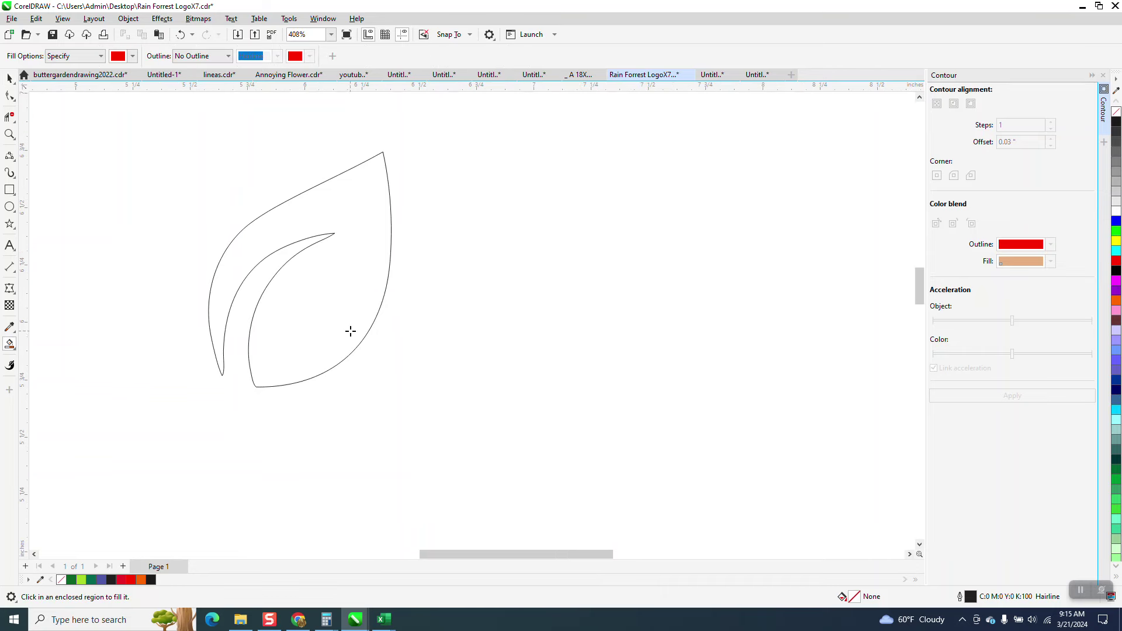
pyautogui.click(346, 315)
pyautogui.scroll(-5, 344, 282)
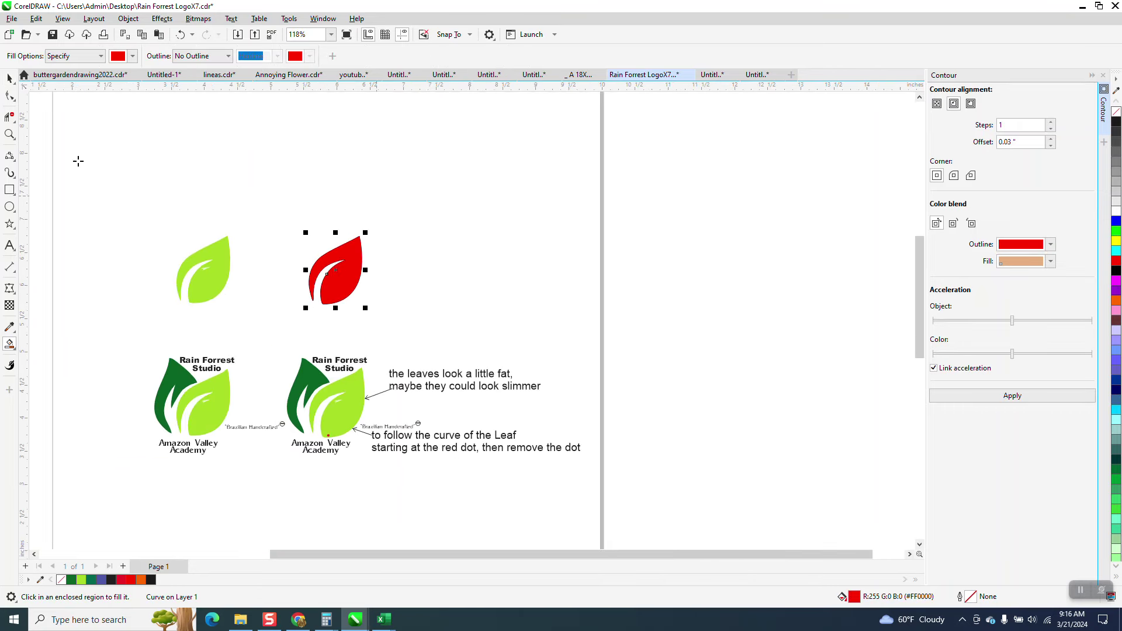
pyautogui.click(10, 79)
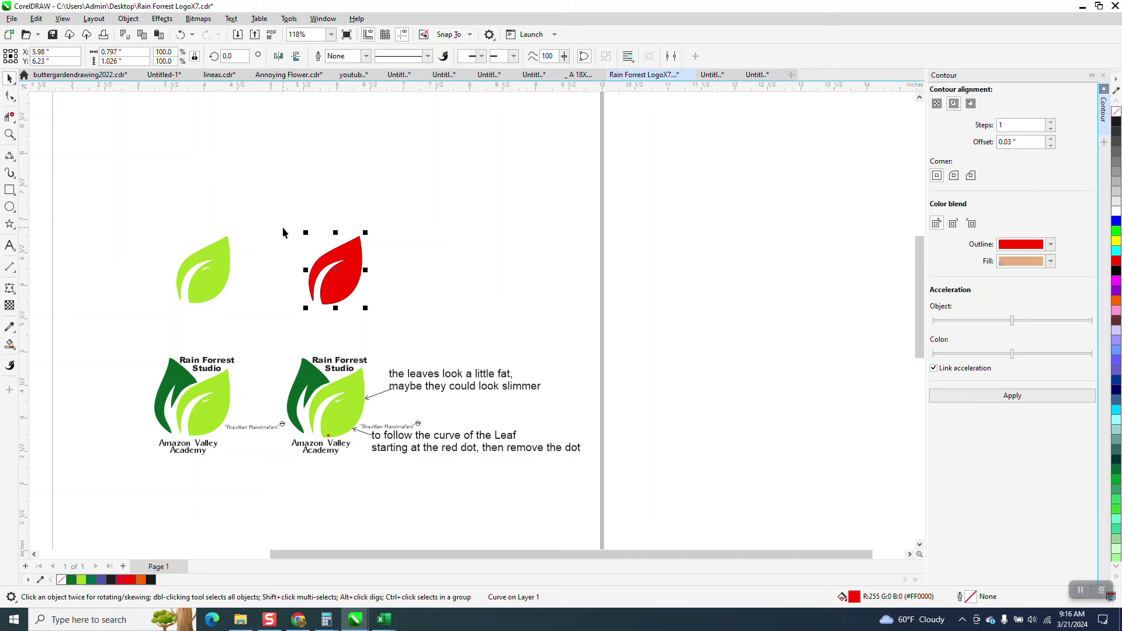
pyautogui.moveTo(285, 217); pyautogui.dragTo(433, 327)
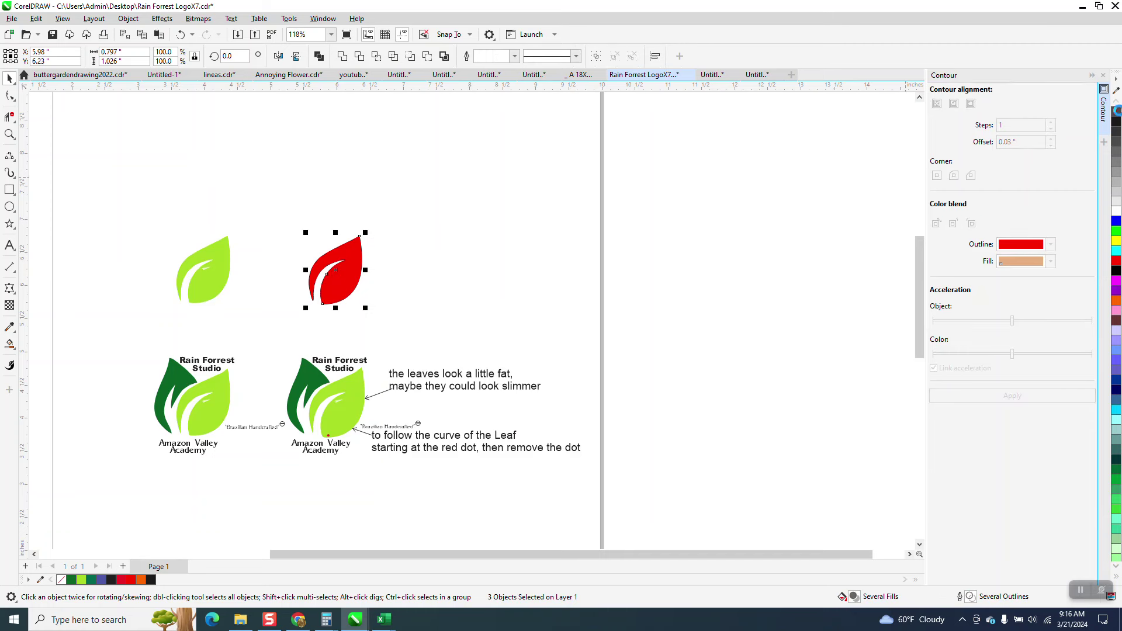
pyautogui.click(1116, 111)
pyautogui.rightClick(1117, 121)
# Remove the old green leaf's fill, outline it in red, and nudge it over the new leaf
pyautogui.moveTo(223, 301); pyautogui.dragTo(223, 301)
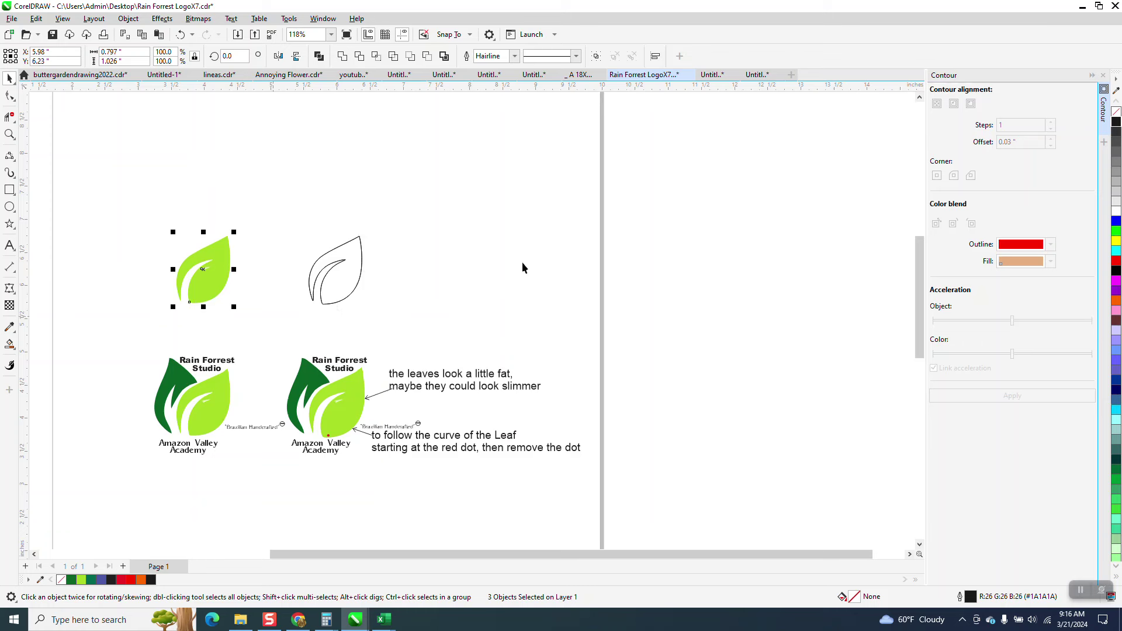
pyautogui.click(1117, 111)
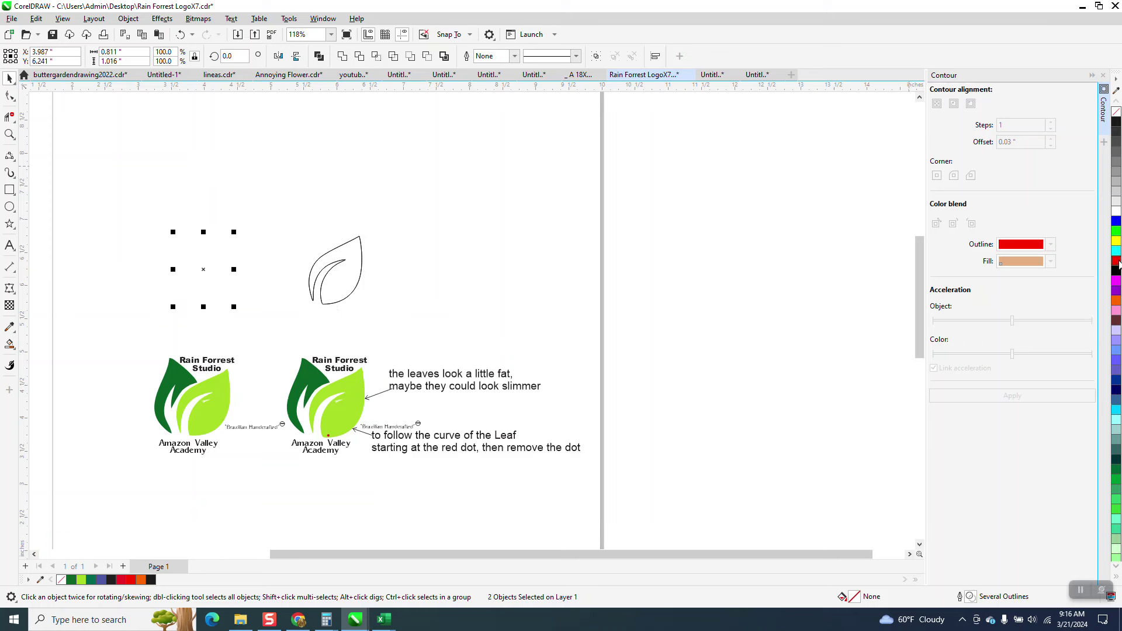
pyautogui.rightClick(1116, 261)
pyautogui.click(9, 135)
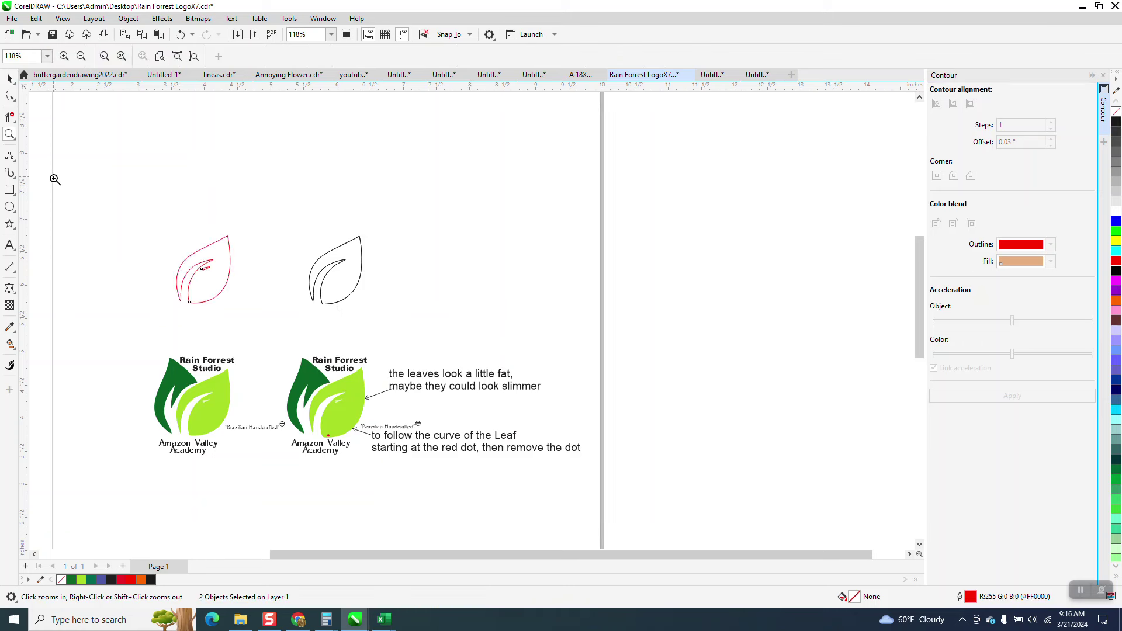
pyautogui.moveTo(51, 181); pyautogui.dragTo(597, 364)
pyautogui.click(9, 78)
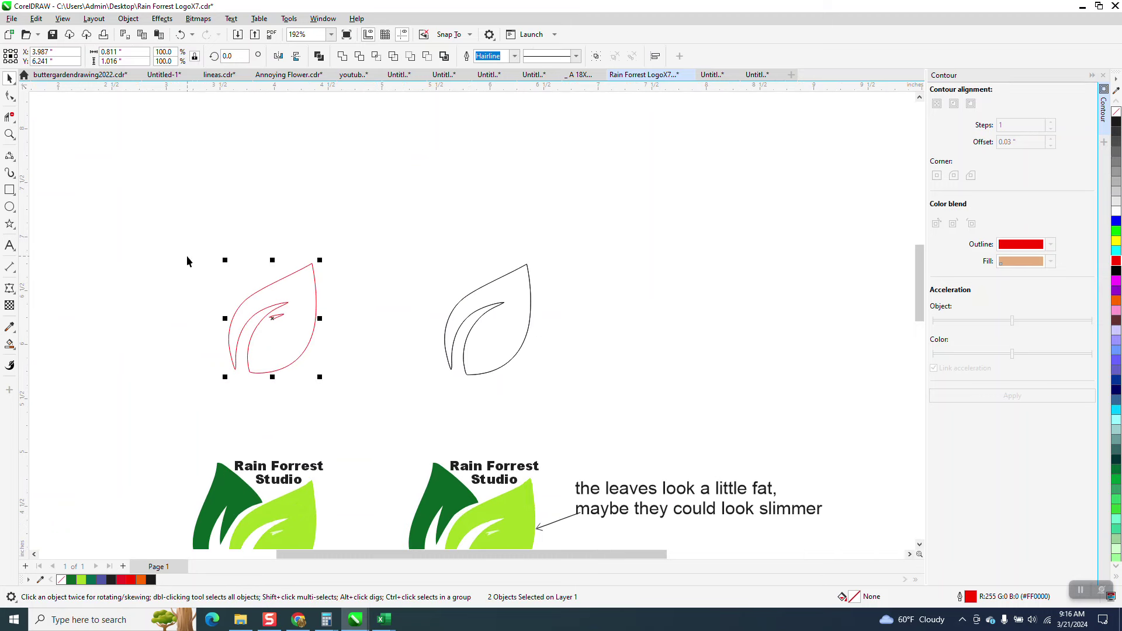
pyautogui.hotkey('shift', 'Right')
# Zoom closely into the overlapping leaves to compare their shapes
pyautogui.click(9, 135)
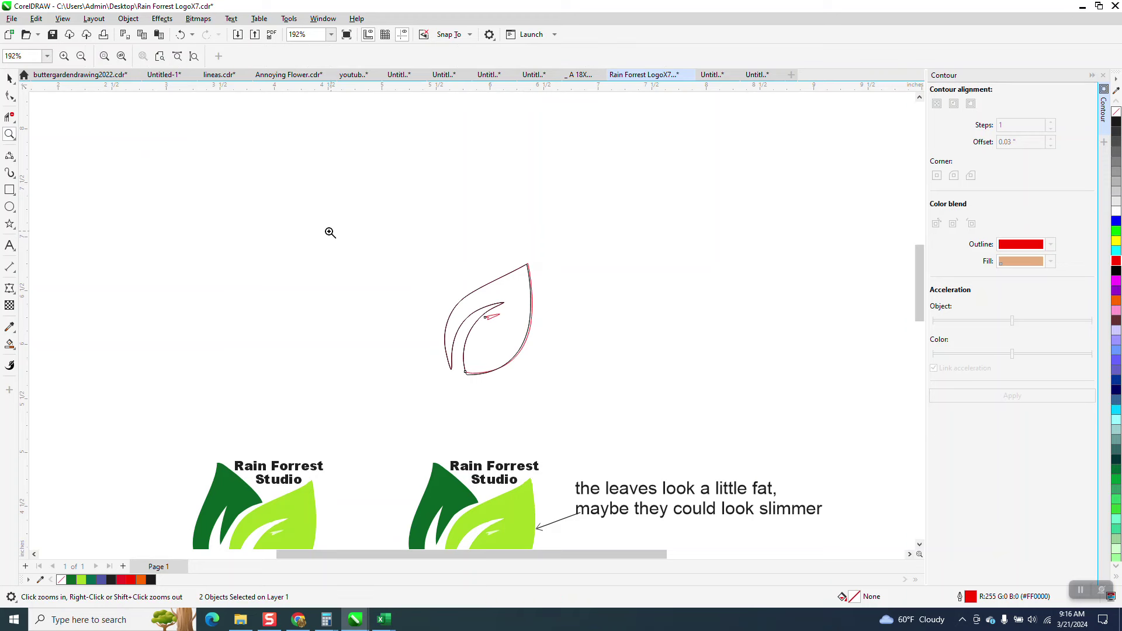
pyautogui.moveTo(332, 234); pyautogui.dragTo(621, 385)
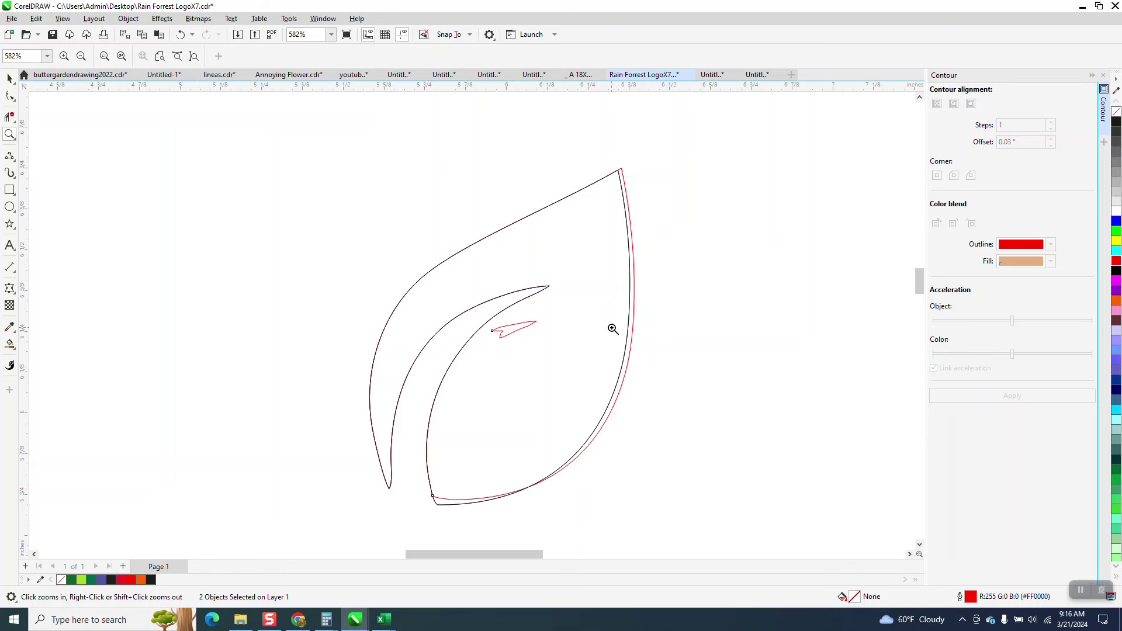
pyautogui.scroll(-1, 611, 319)
pyautogui.scroll(-4, 625, 289)
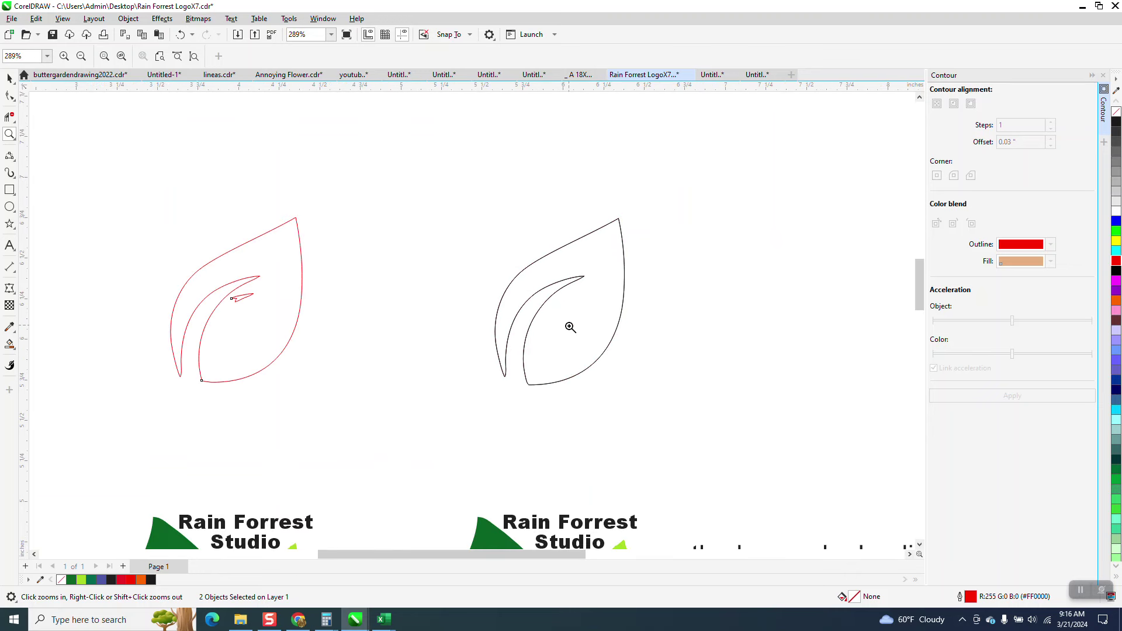
pyautogui.scroll(-4, 575, 331)
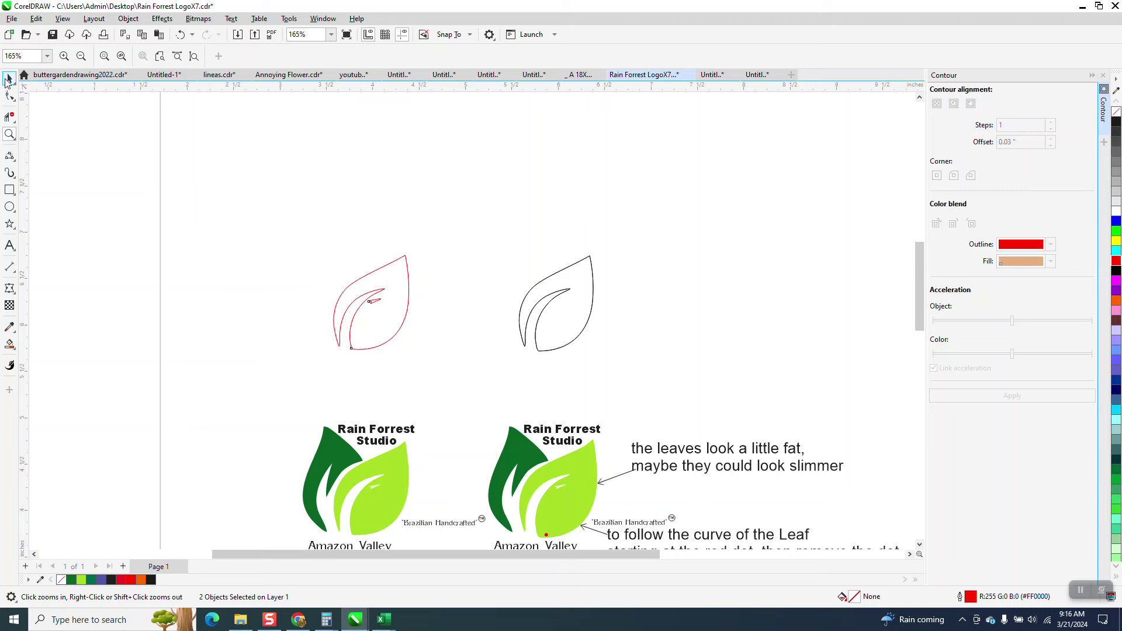
pyautogui.click(9, 77)
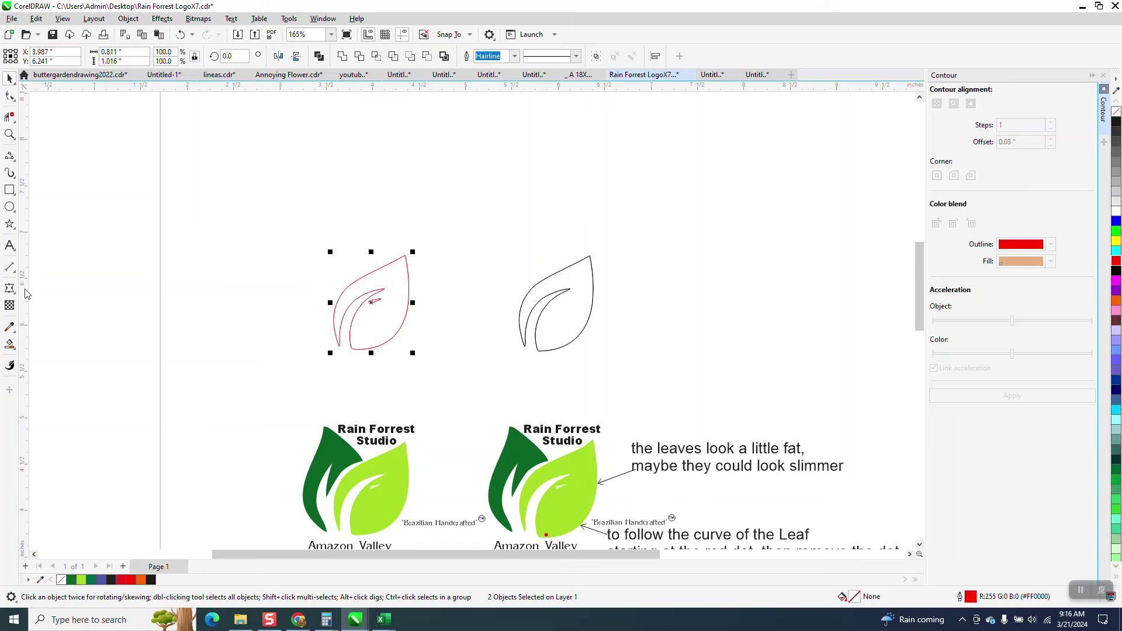
# Smart Fill the left leaf with lime green #A4D925 sampled from the logo leaf
pyautogui.click(11, 345)
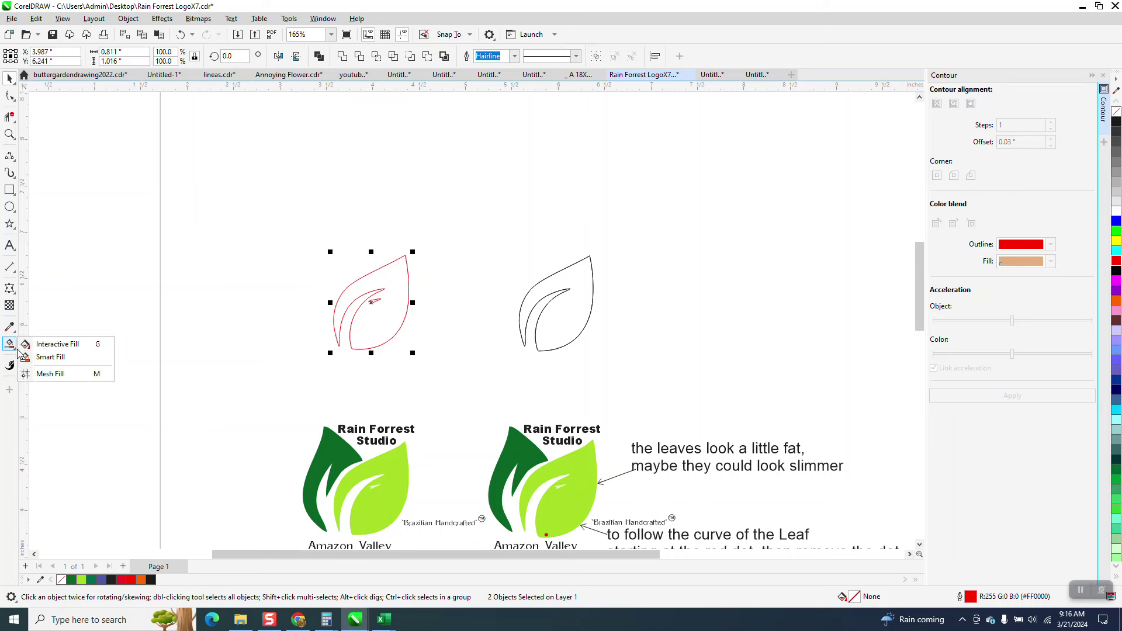
pyautogui.click(47, 357)
pyautogui.click(133, 57)
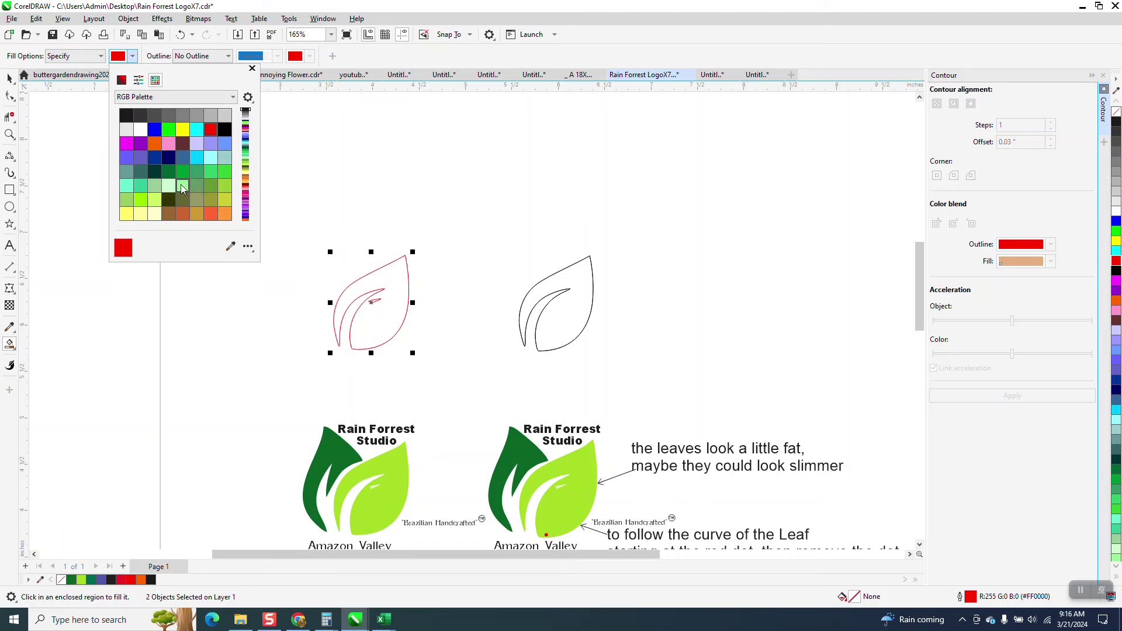
pyautogui.click(230, 246)
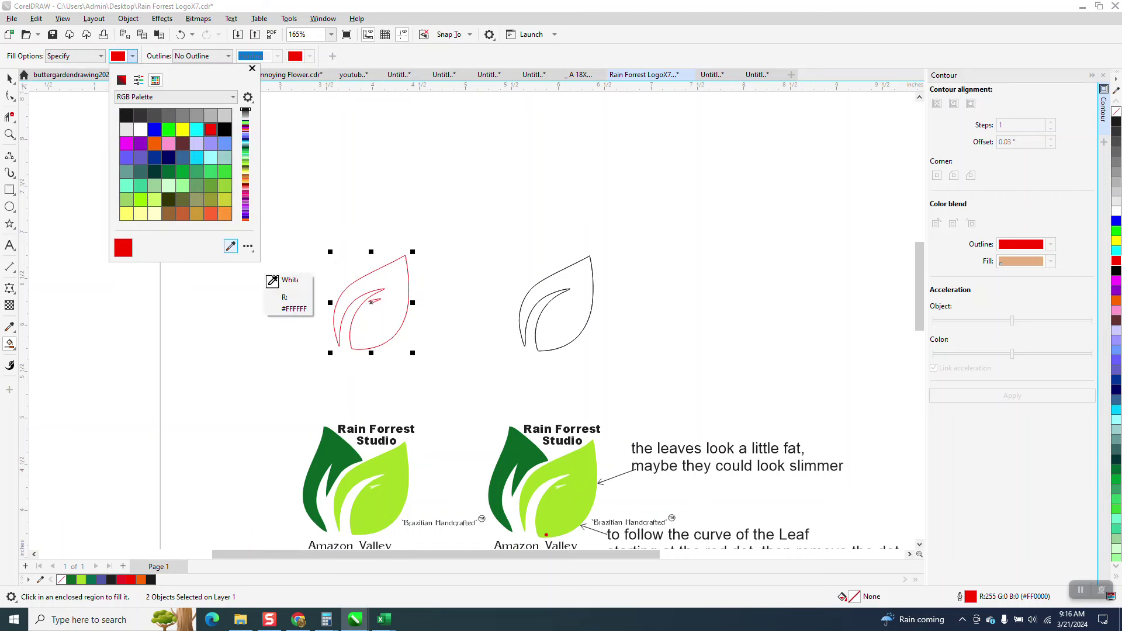
pyautogui.click(401, 488)
pyautogui.click(400, 330)
pyautogui.click(400, 330)
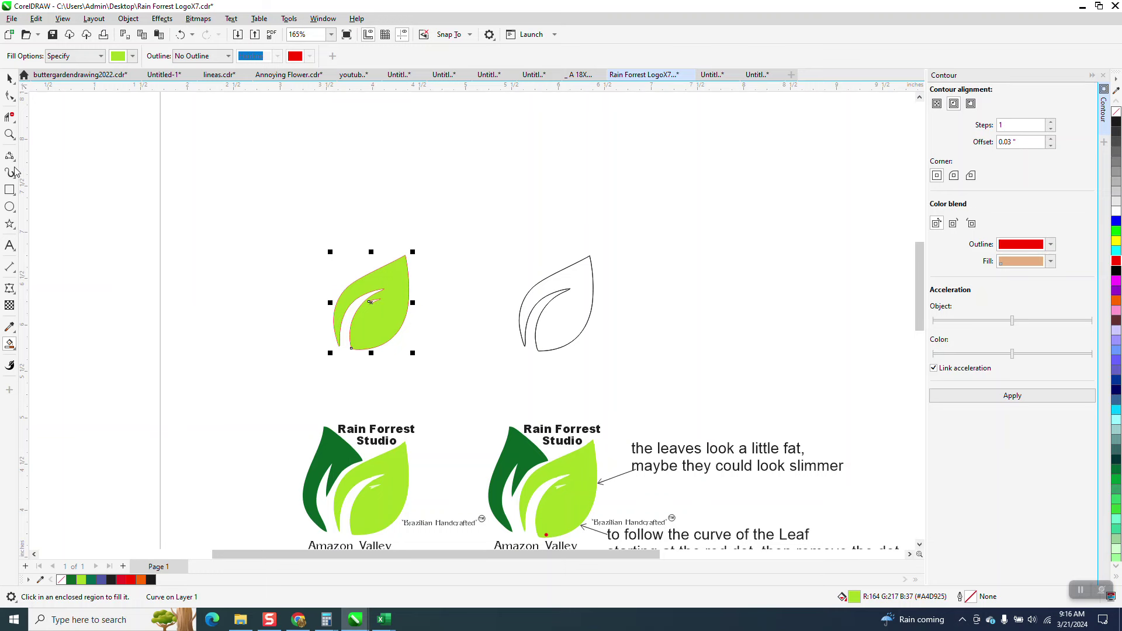
# Zoom in on the green leaf and delete the note about following the leaf curve
pyautogui.click(9, 135)
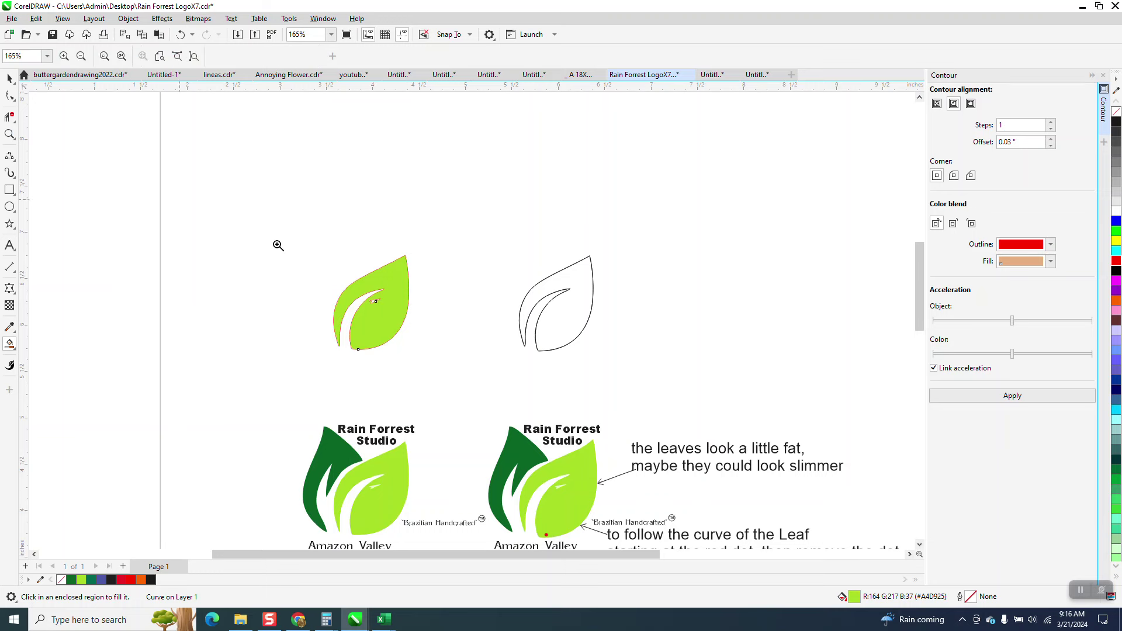
pyautogui.moveTo(331, 275); pyautogui.dragTo(508, 392)
pyautogui.scroll(-2, 345, 325)
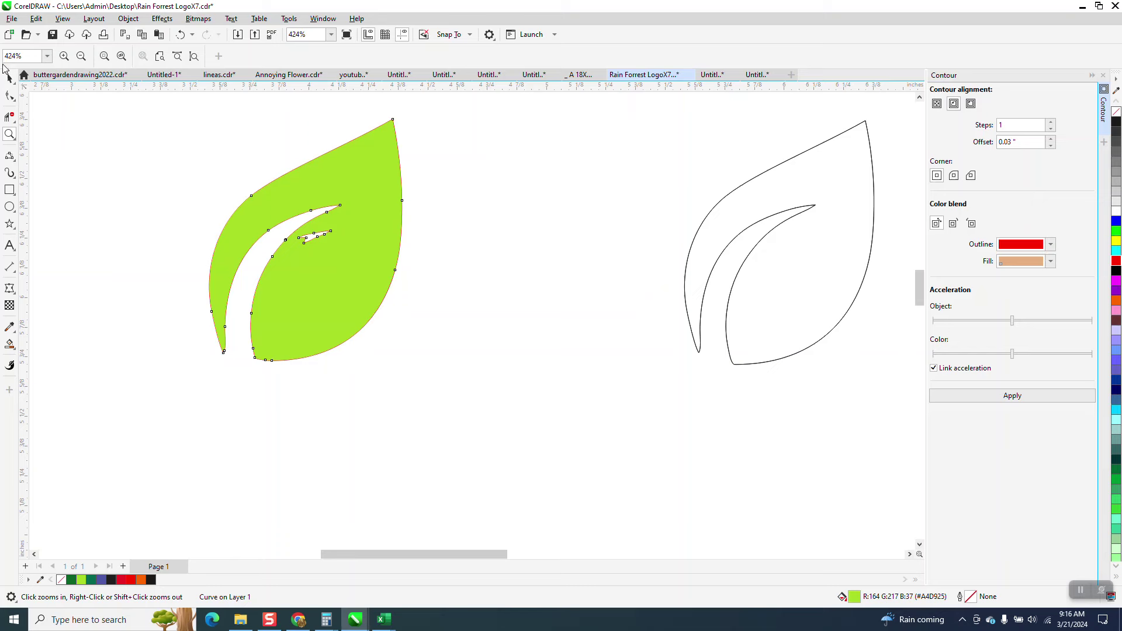
pyautogui.click(8, 78)
pyautogui.scroll(-2, 398, 320)
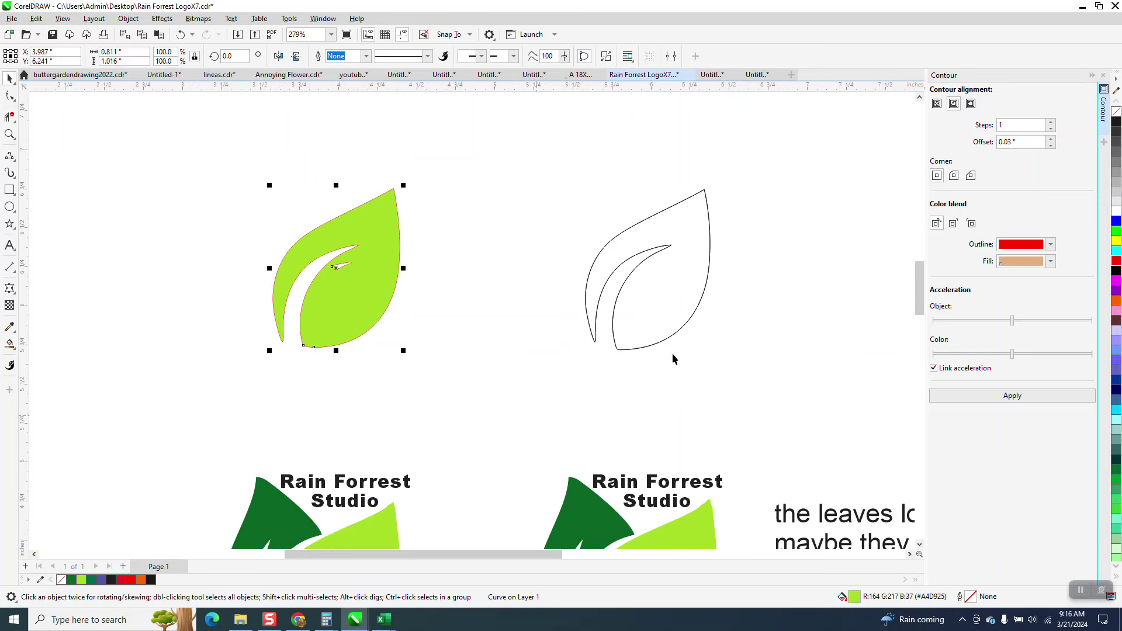
pyautogui.hotkey('ctrl', 'k')
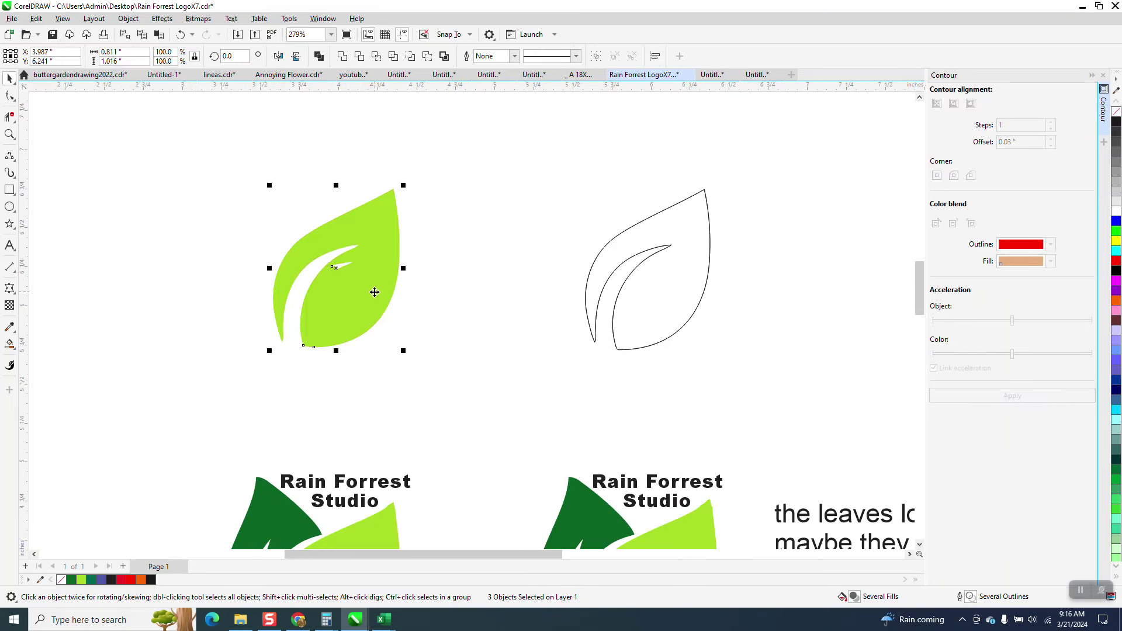
pyautogui.scroll(-3, 374, 292)
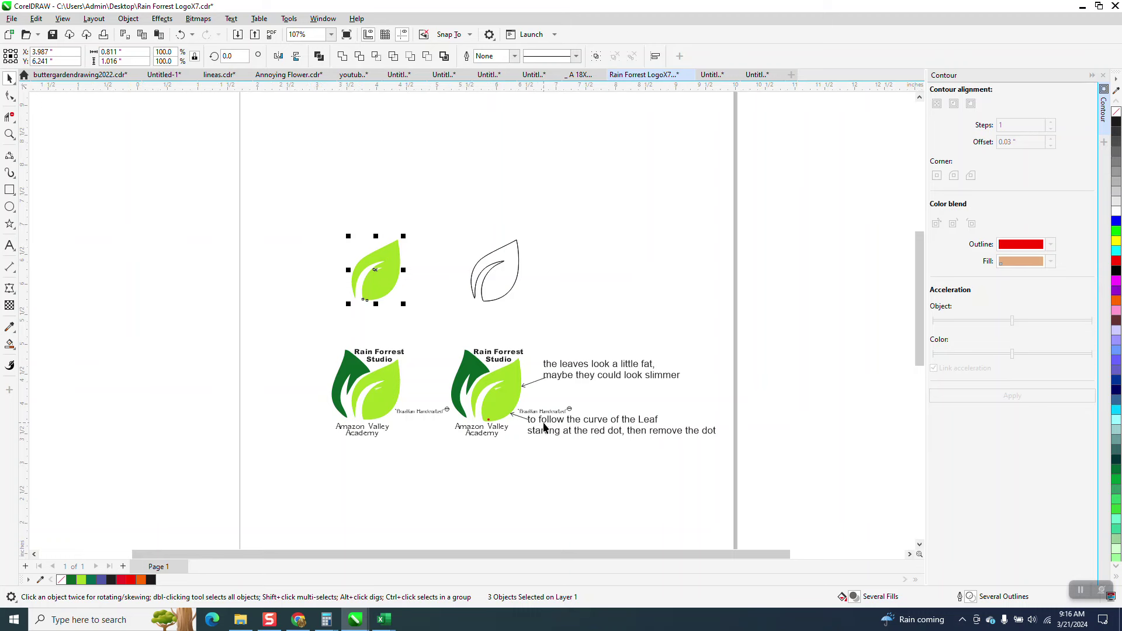
pyautogui.click(539, 429)
pyautogui.press('Delete')
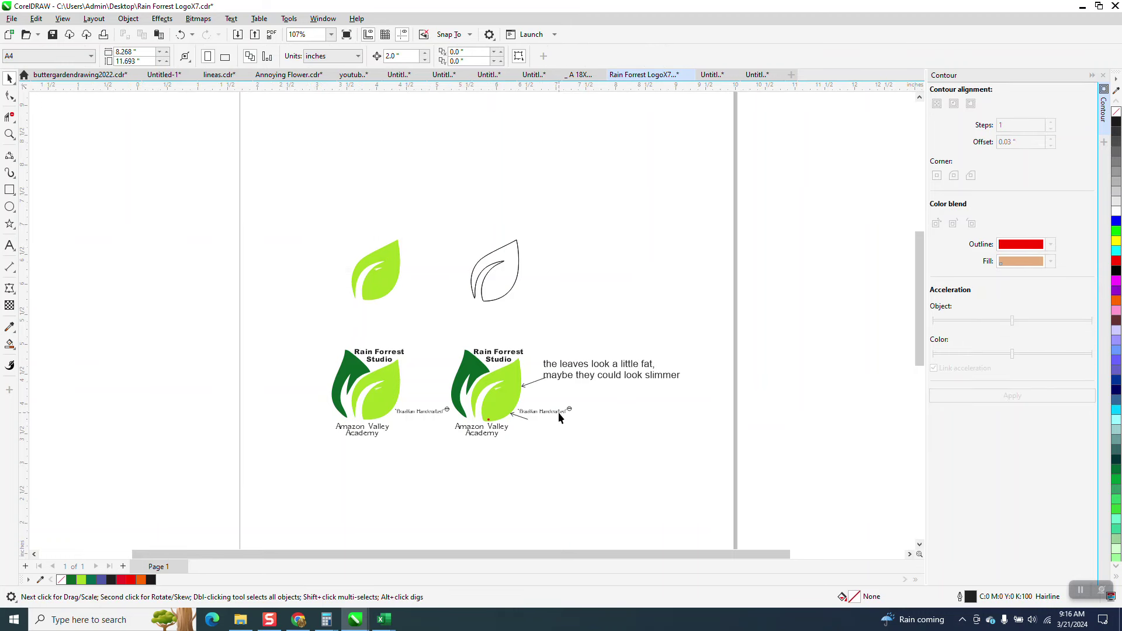
# Delete the fat-leaves note, Brazilian Handcrafted text, arrows, leftover mark and right logo's Amazon Valley Academy text
pyautogui.click(636, 387)
pyautogui.press('Delete')
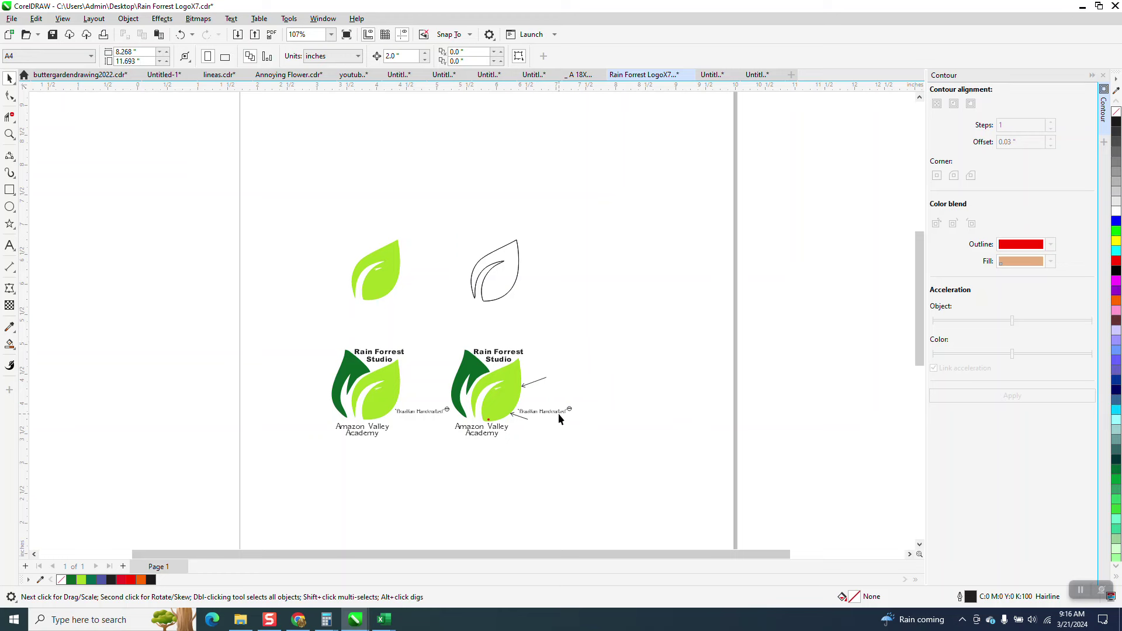
pyautogui.click(559, 412)
pyautogui.press('Delete')
pyautogui.click(526, 420)
pyautogui.press('Delete')
pyautogui.click(569, 409)
pyautogui.press('Delete')
pyautogui.click(529, 383)
pyautogui.press('Delete')
pyautogui.click(491, 433)
pyautogui.press('Delete')
# Move the green leaf 4" right and 2" down beside the second logo
pyautogui.moveTo(443, 320); pyautogui.dragTo(444, 321)
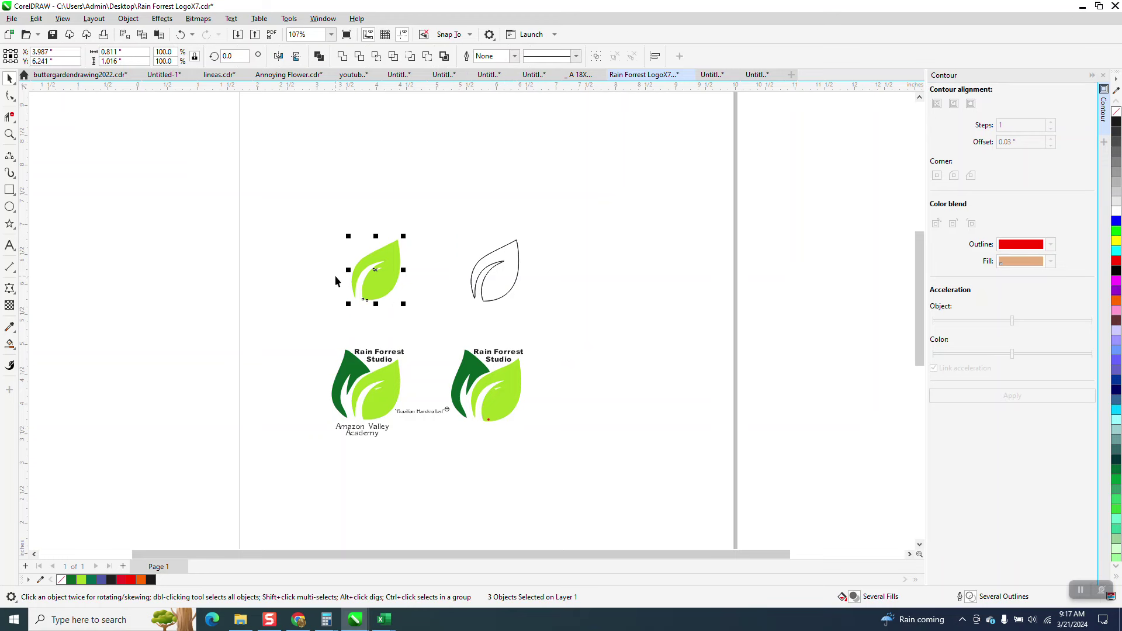
pyautogui.press('Right')
pyautogui.press('Right')
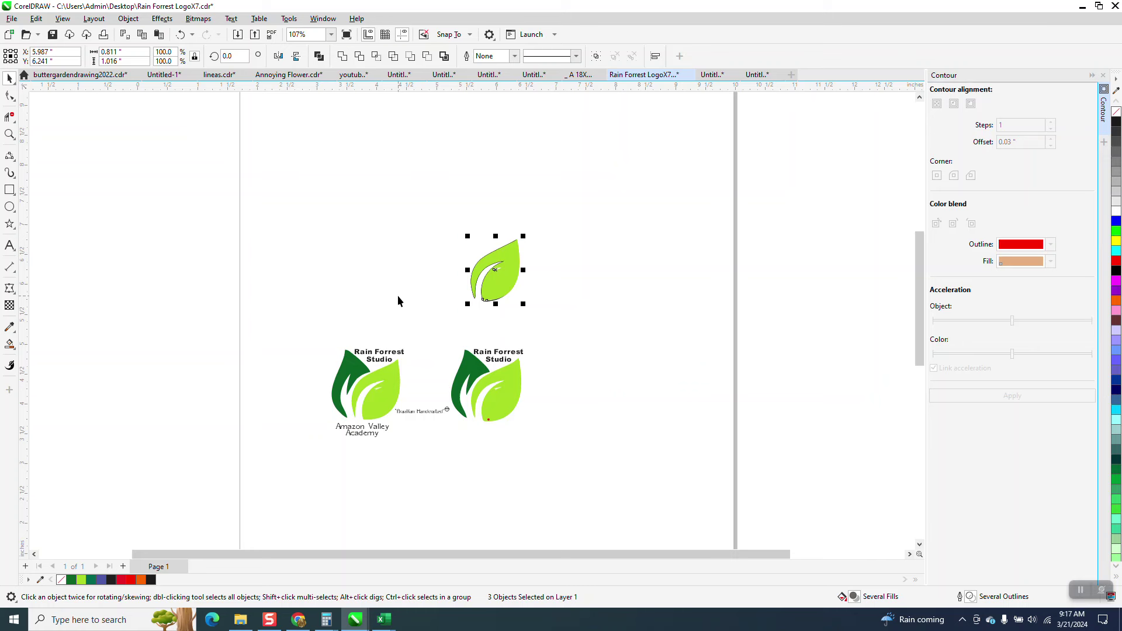
pyautogui.press('Right')
pyautogui.press('Right')
pyautogui.press('Down')
pyautogui.press('Down')
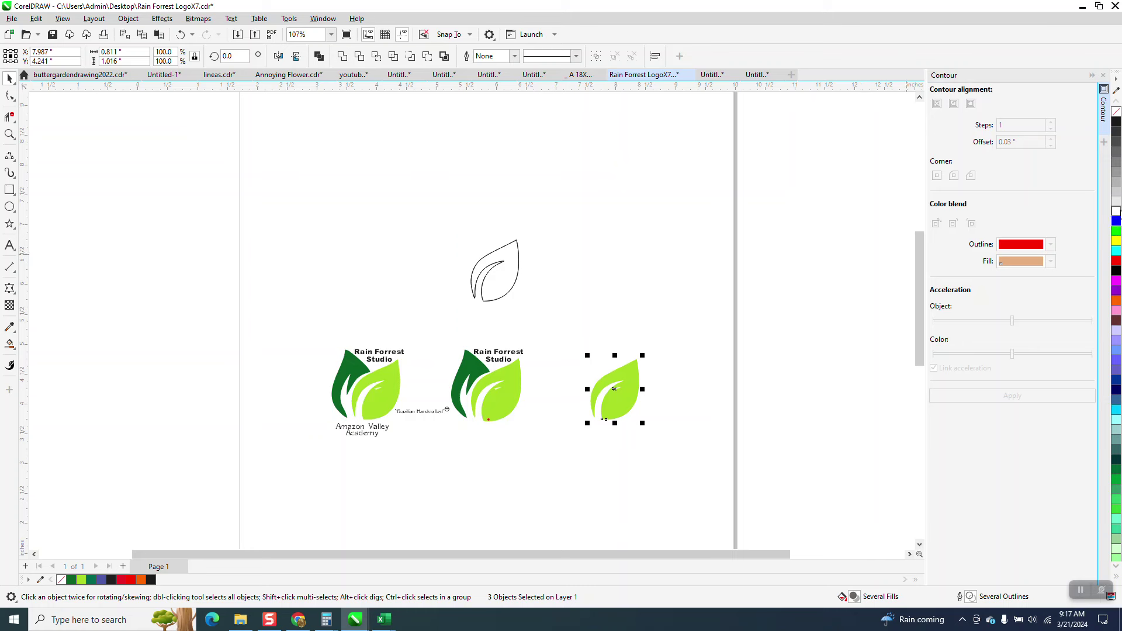
# Fill the spare leaf blue and give it uniform transparency of 87
pyautogui.click(1117, 221)
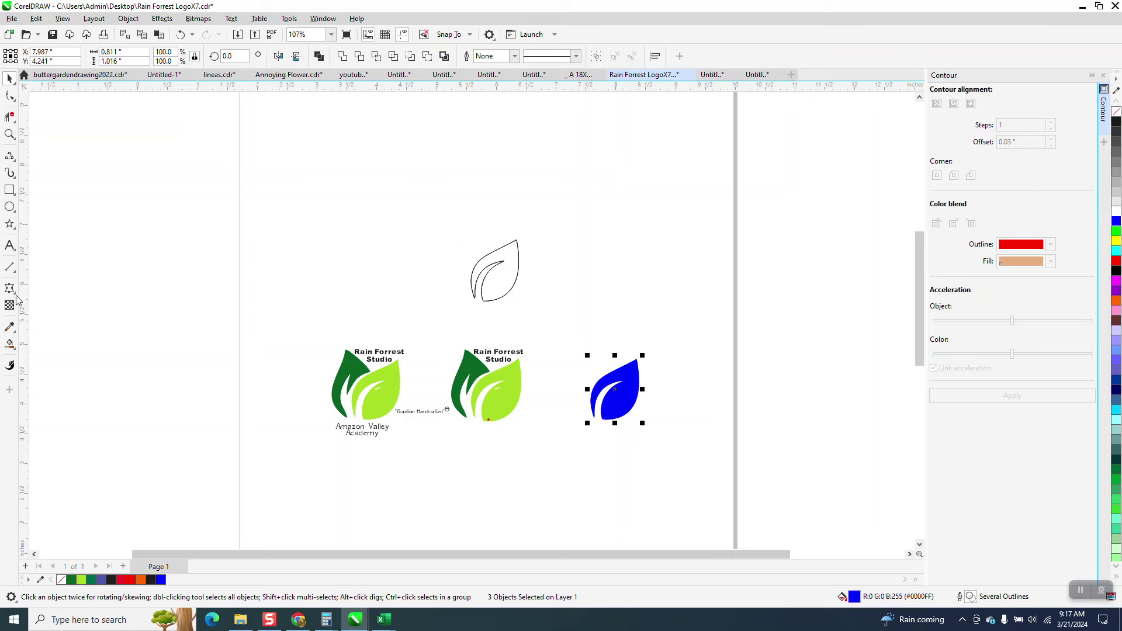
pyautogui.click(10, 306)
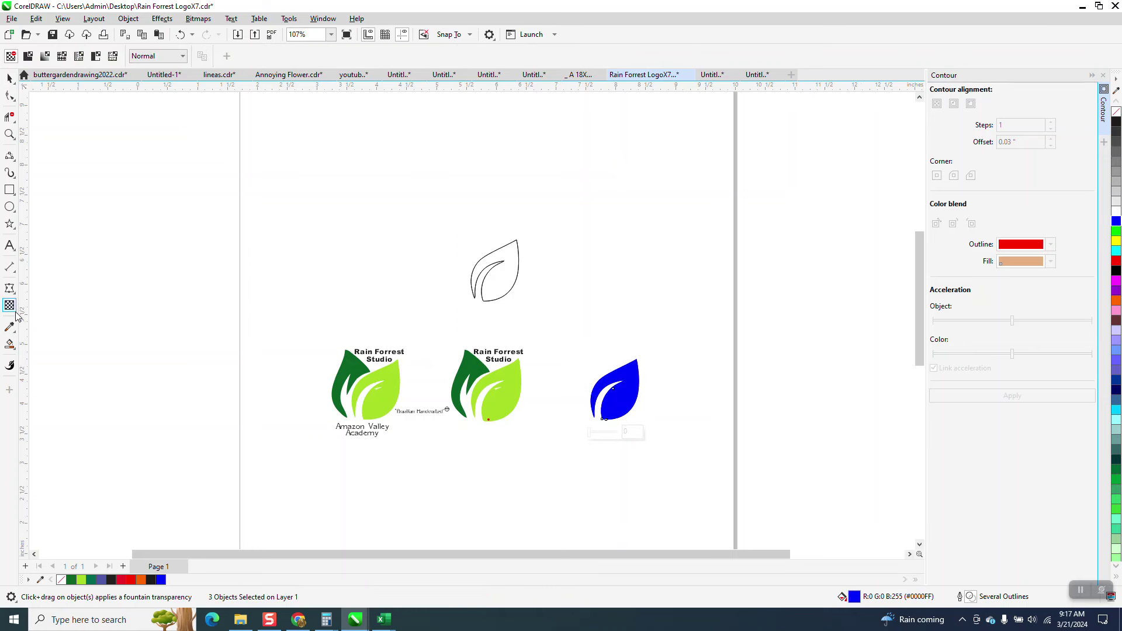
pyautogui.click(593, 432)
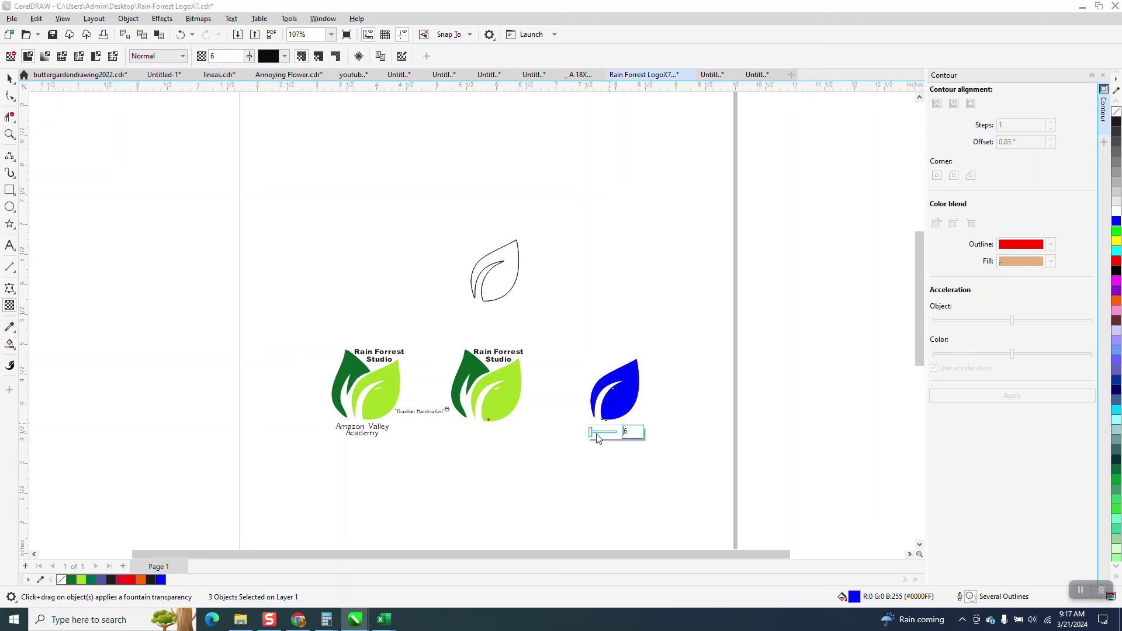
pyautogui.moveTo(593, 436); pyautogui.dragTo(615, 438)
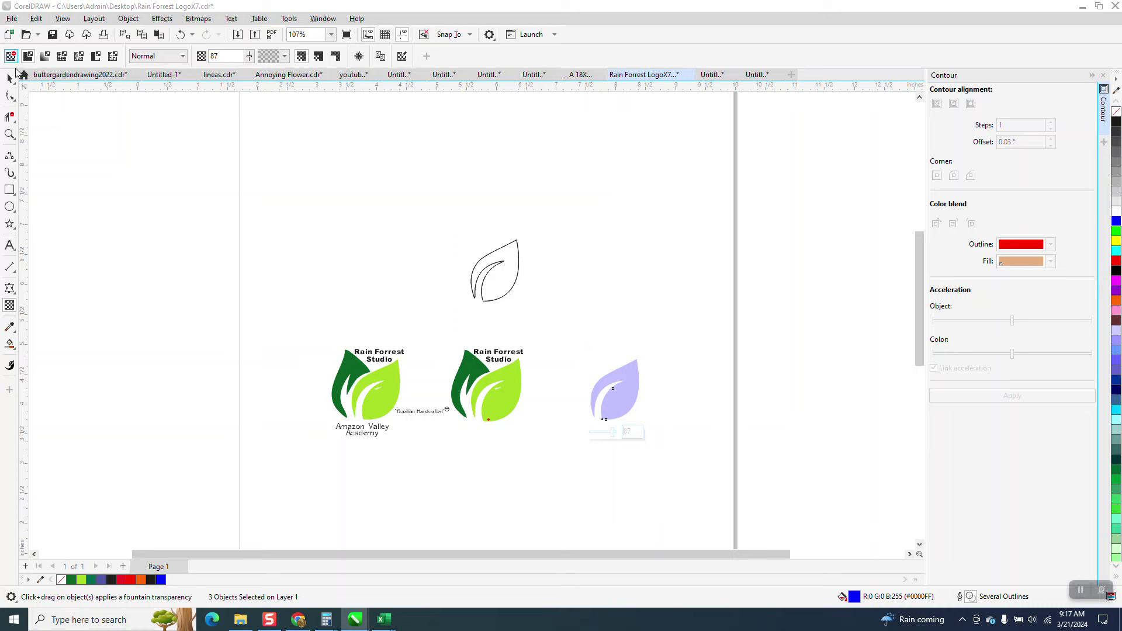
pyautogui.click(11, 77)
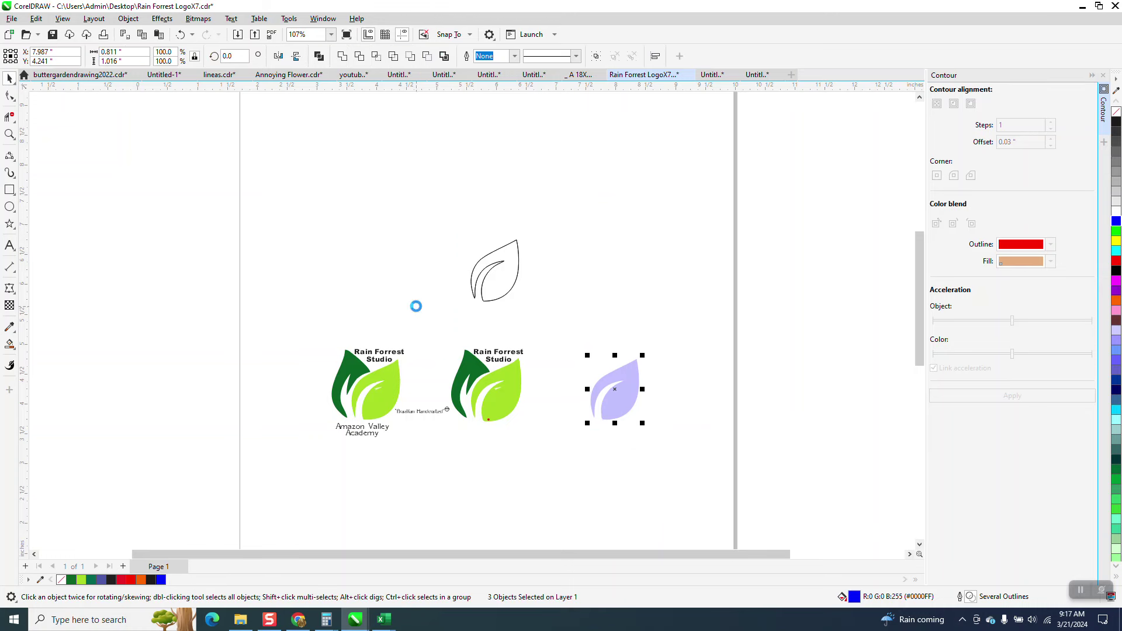
pyautogui.hotkey('ctrl', 'z')
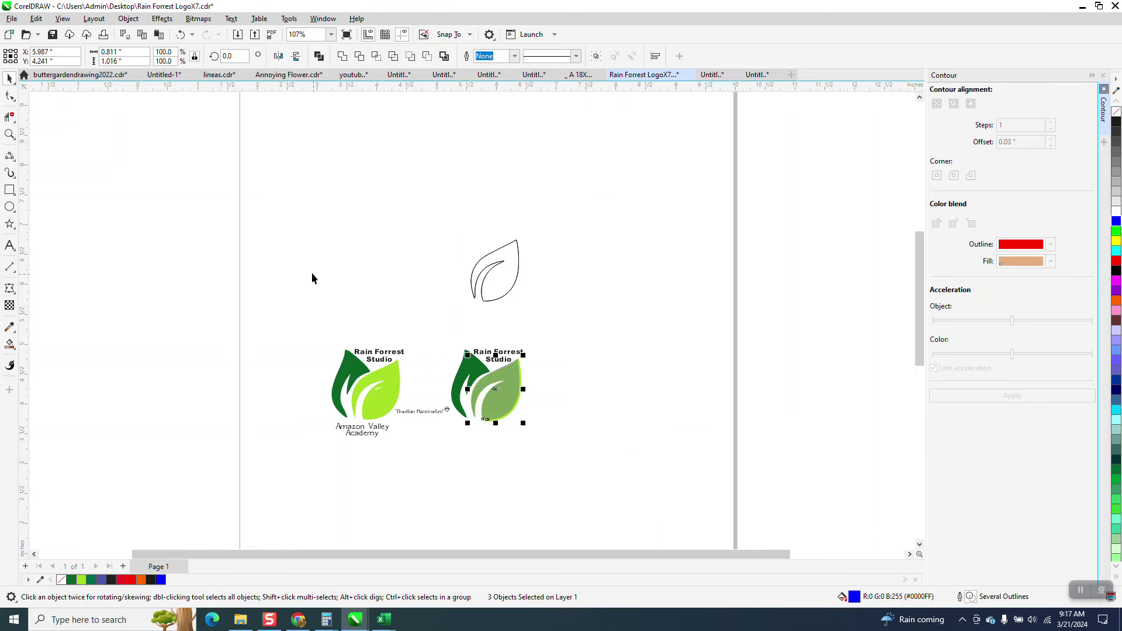
# Zoom in on the second logo's leaf and shift the translucent leaf off and back to compare
pyautogui.click(10, 134)
pyautogui.moveTo(478, 348); pyautogui.dragTo(569, 432)
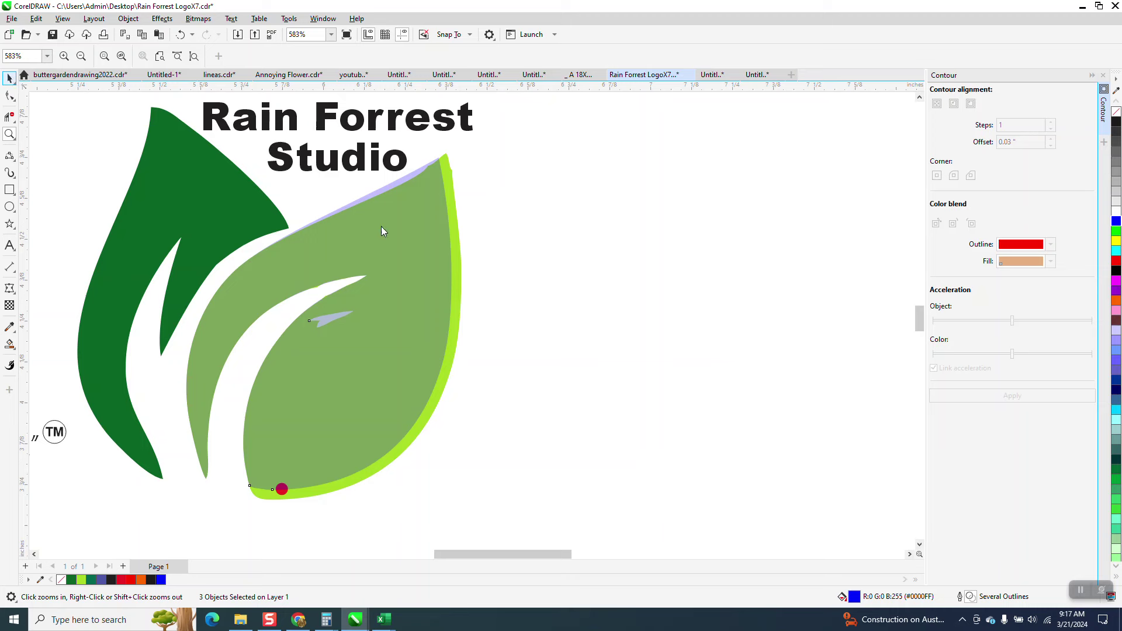
pyautogui.hotkey('ctrl', 'z')
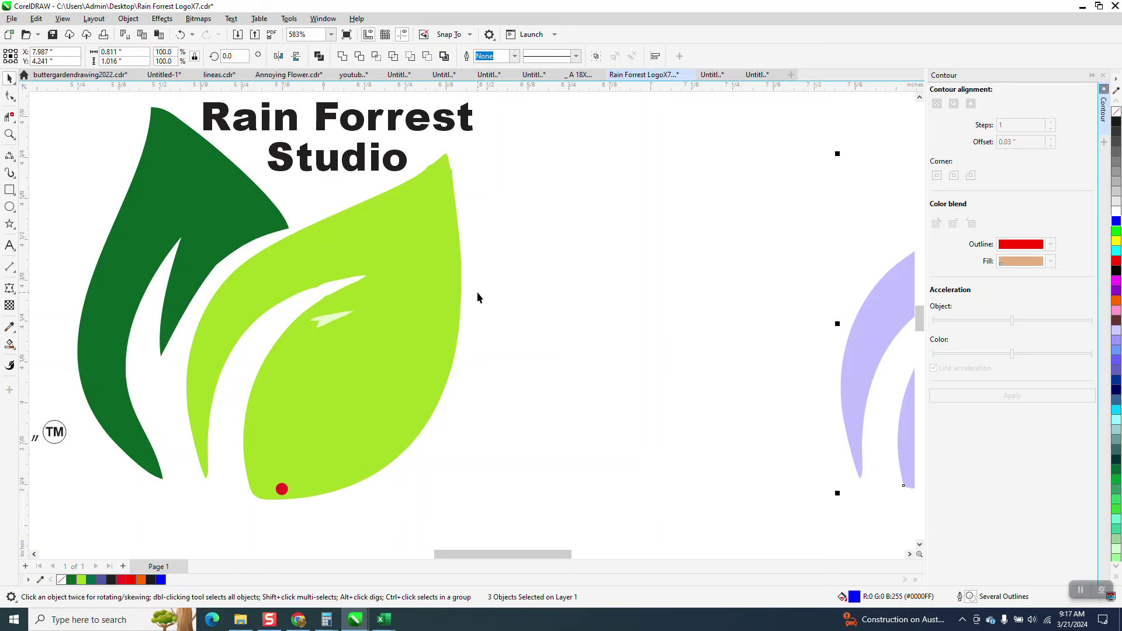
pyautogui.hotkey('ctrl', 'z')
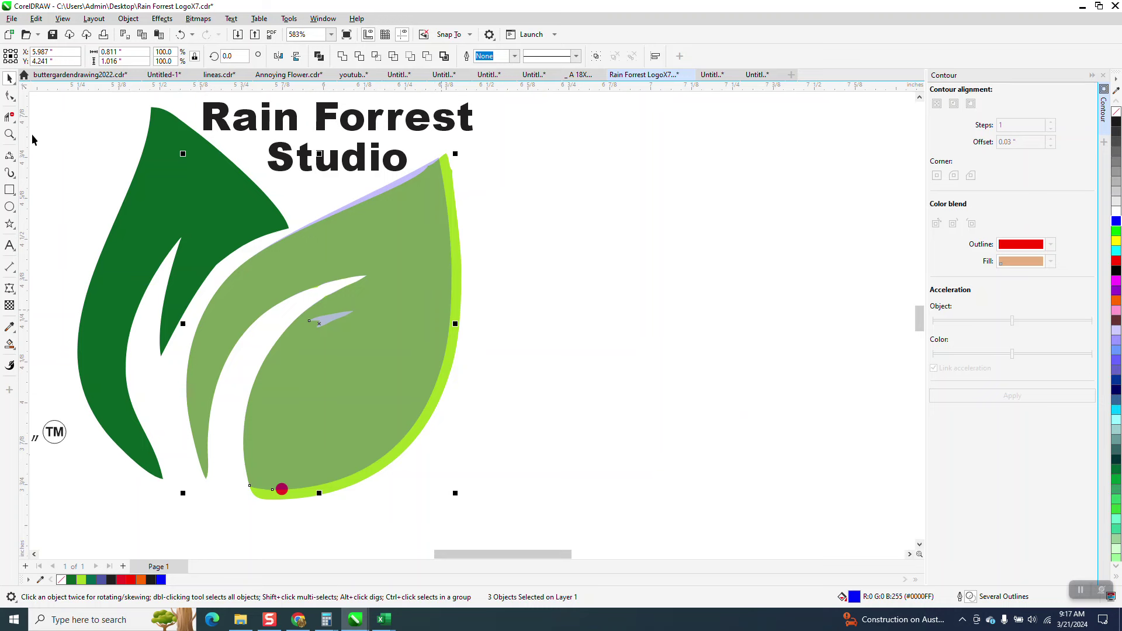
# Zoom into the leaf tip and bend the upper edge toward the logo leaf's outline
pyautogui.click(10, 134)
pyautogui.moveTo(306, 163); pyautogui.dragTo(577, 264)
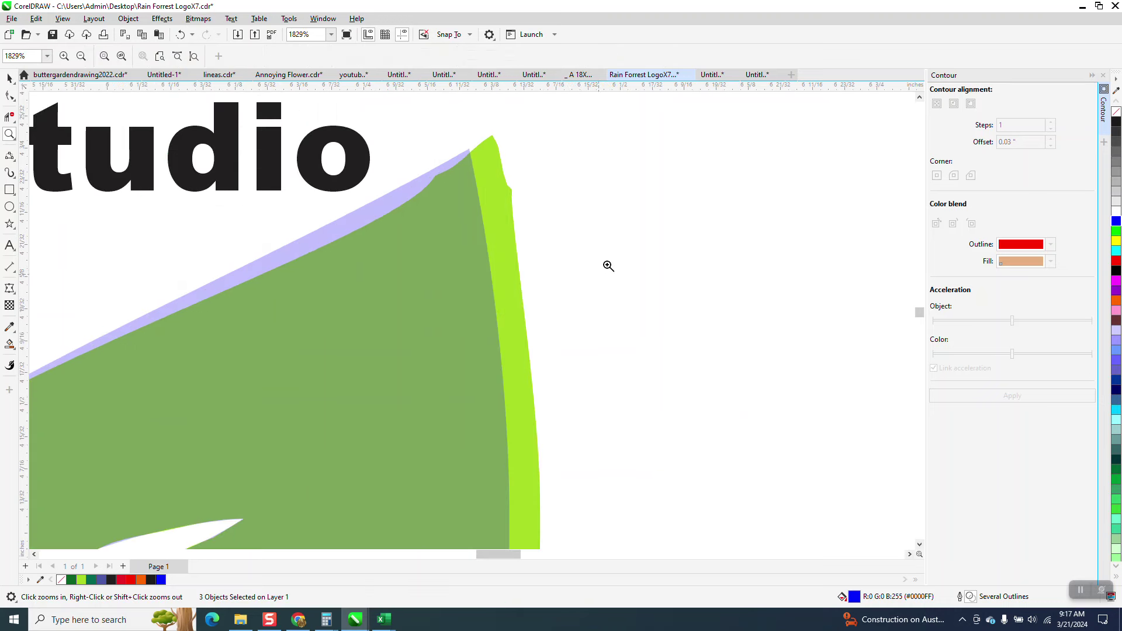
pyautogui.click(9, 96)
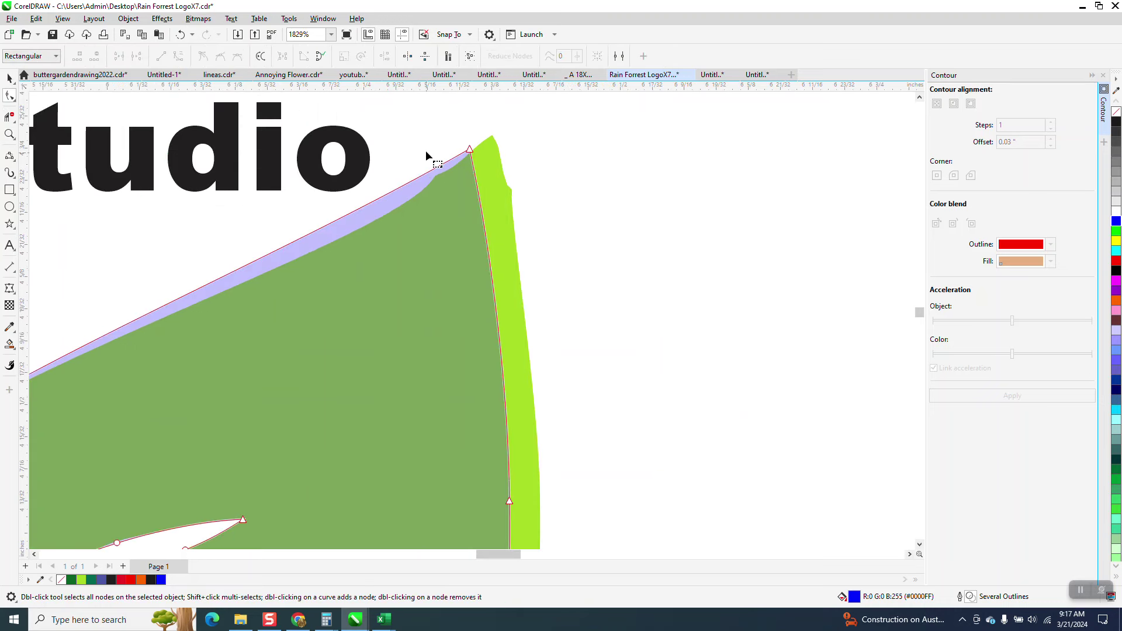
pyautogui.click(470, 152)
pyautogui.scroll(-2, 673, 205)
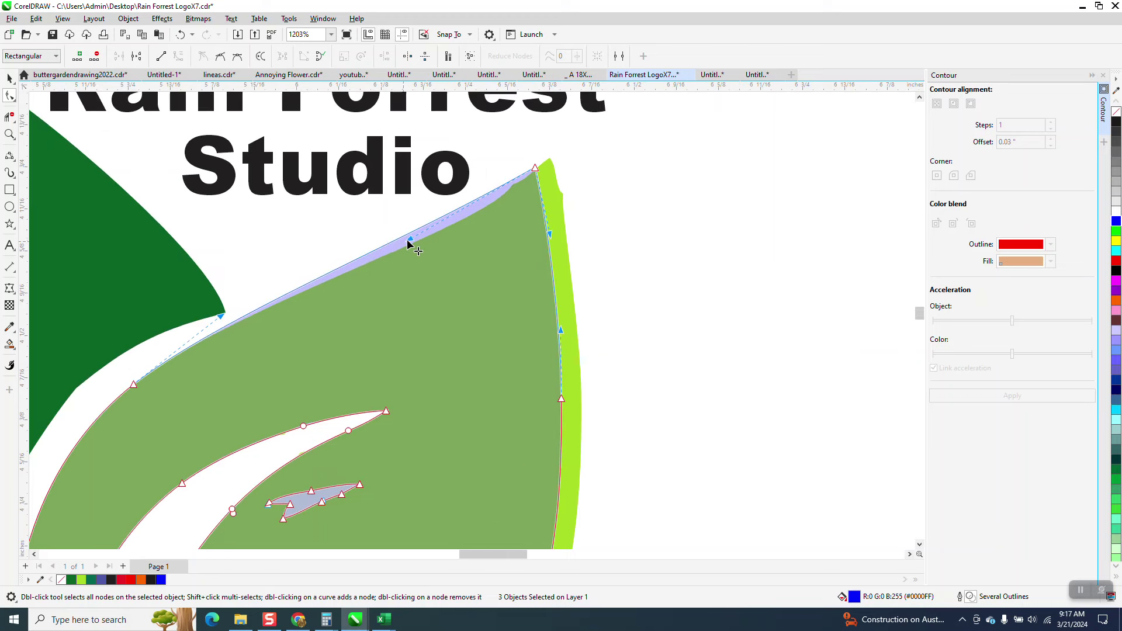
pyautogui.moveTo(412, 241); pyautogui.dragTo(419, 250)
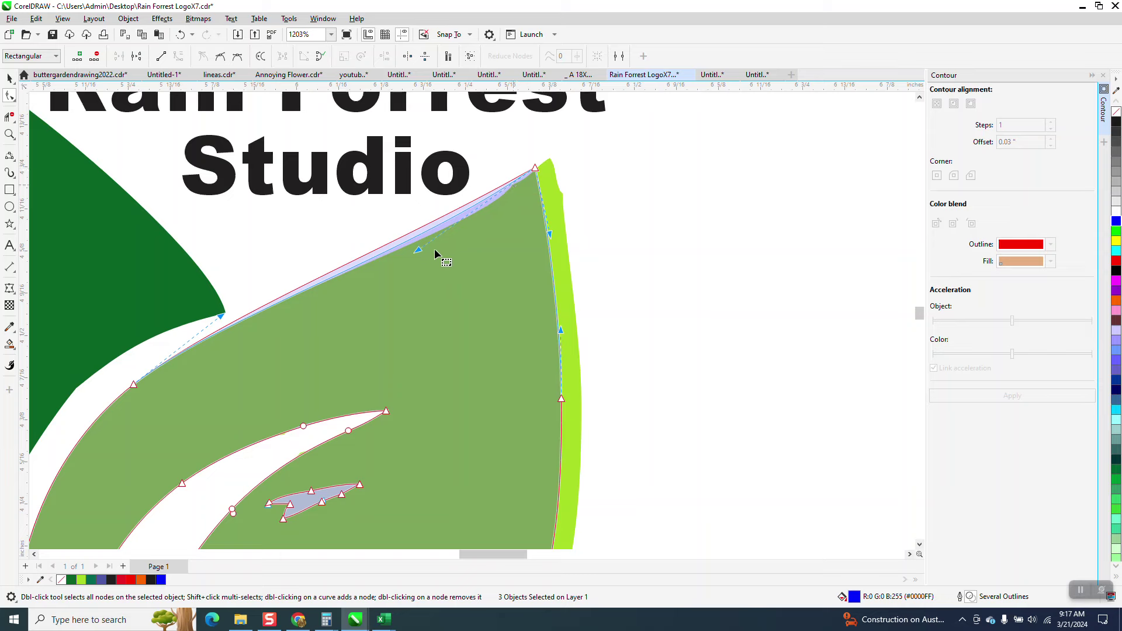
pyautogui.moveTo(221, 316); pyautogui.dragTo(225, 314)
pyautogui.rightClick(133, 387)
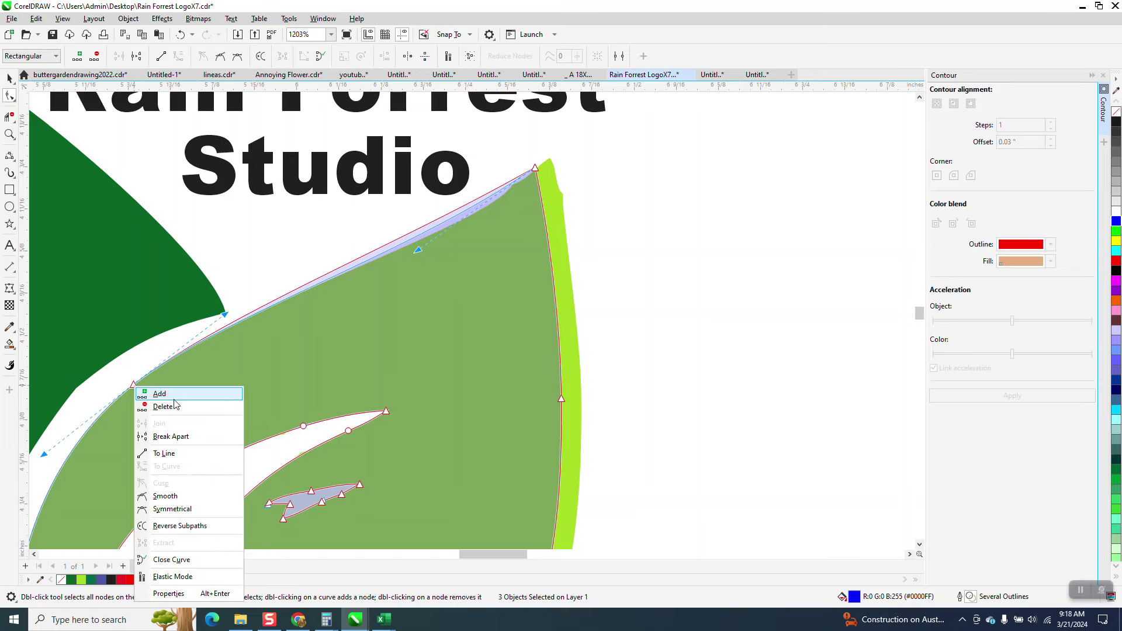
pyautogui.click(257, 290)
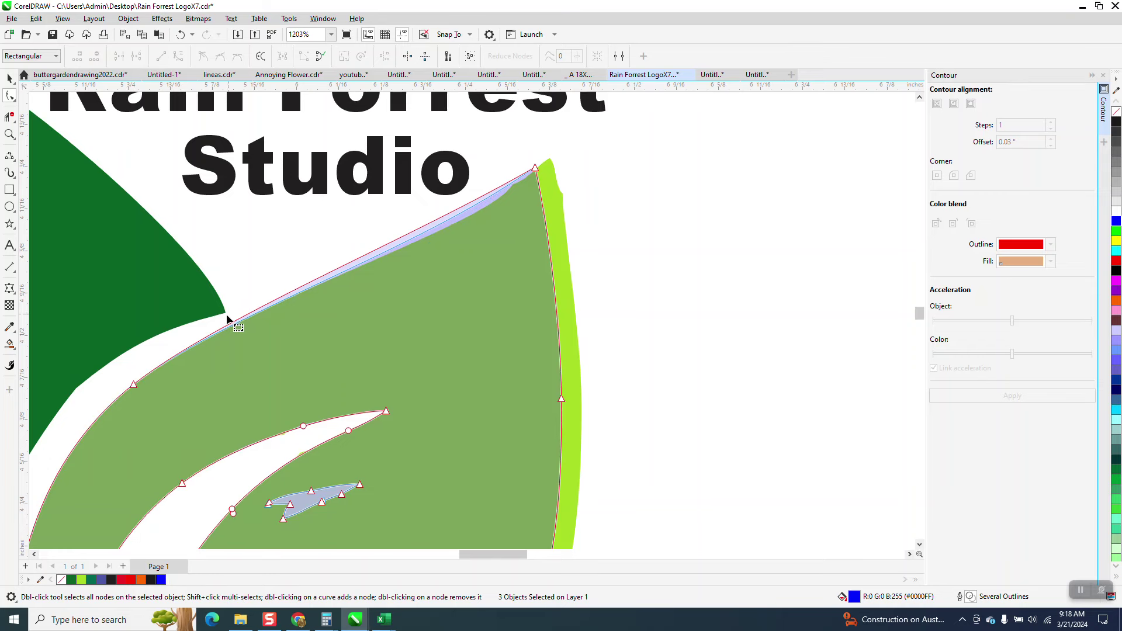
# Reshape the upper edge from the left node to match the logo leaf, then move it 2" right
pyautogui.click(133, 385)
pyautogui.moveTo(224, 315); pyautogui.dragTo(378, 256)
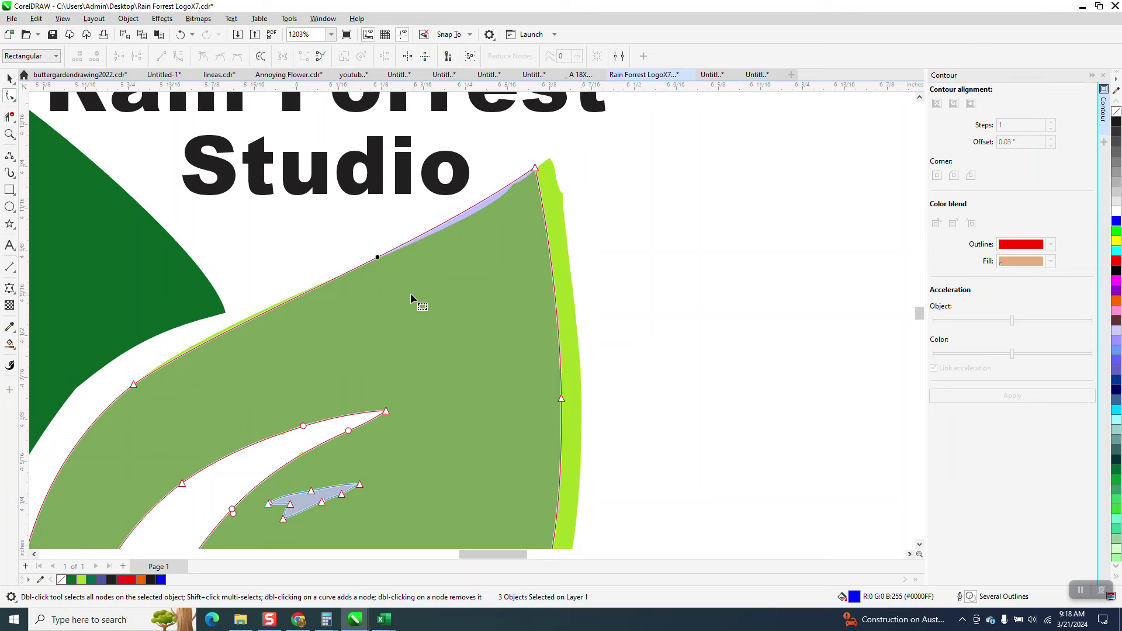
pyautogui.moveTo(471, 213)
pyautogui.mouseDown()
pyautogui.moveTo(481, 211)
pyautogui.moveTo(402, 273)
pyautogui.moveTo(475, 210)
pyautogui.mouseUp()
pyautogui.scroll(-2, 370, 260)
pyautogui.press('space')
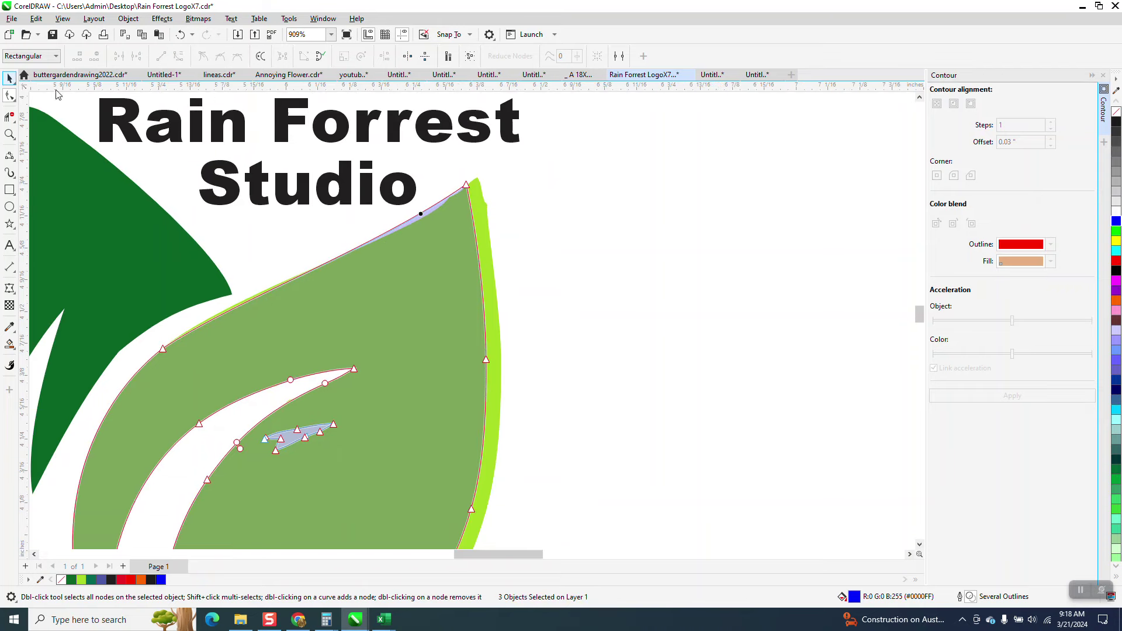
pyautogui.press('space')
pyautogui.hotkey('shift', 'Right')
pyautogui.hotkey('shift', 'Right')
pyautogui.hotkey('shift', 'Right')
pyautogui.hotkey('shift', 'Right')
pyautogui.hotkey('shift', 'Right')
pyautogui.hotkey('shift', 'Right')
pyautogui.hotkey('shift', 'Right')
pyautogui.hotkey('shift', 'Right')
pyautogui.hotkey('shift', 'Right')
pyautogui.hotkey('shift', 'Right')
pyautogui.scroll(-4, 686, 401)
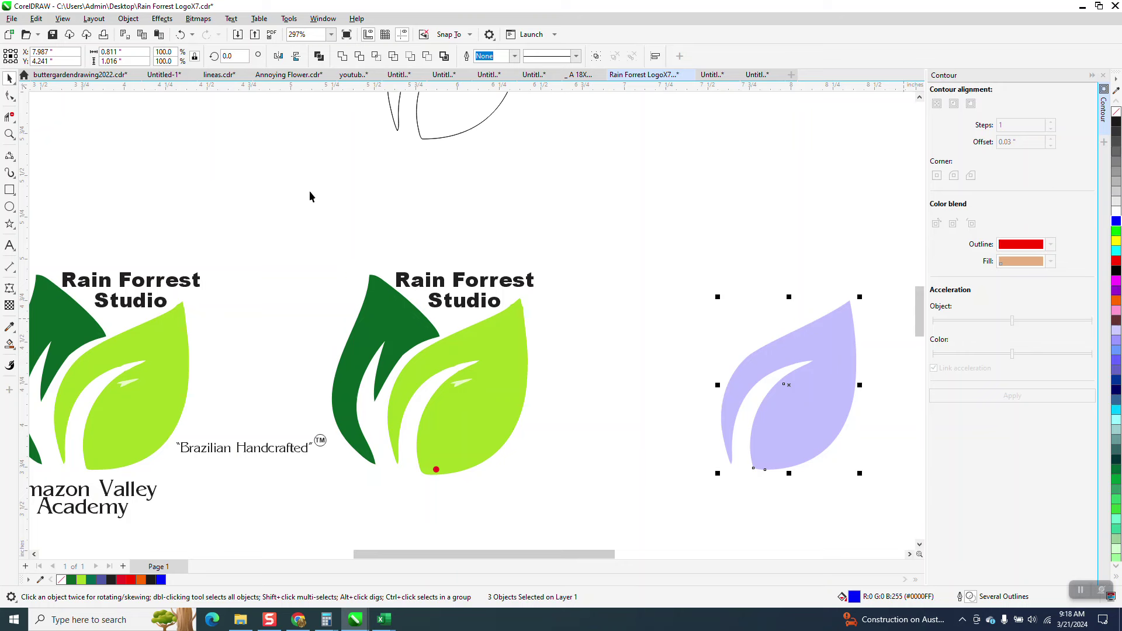
# Clear the fill, add a thin dark outline, set transparency to 91, then Smart Fill the leaf lime green
pyautogui.click(1116, 113)
pyautogui.rightClick(1117, 121)
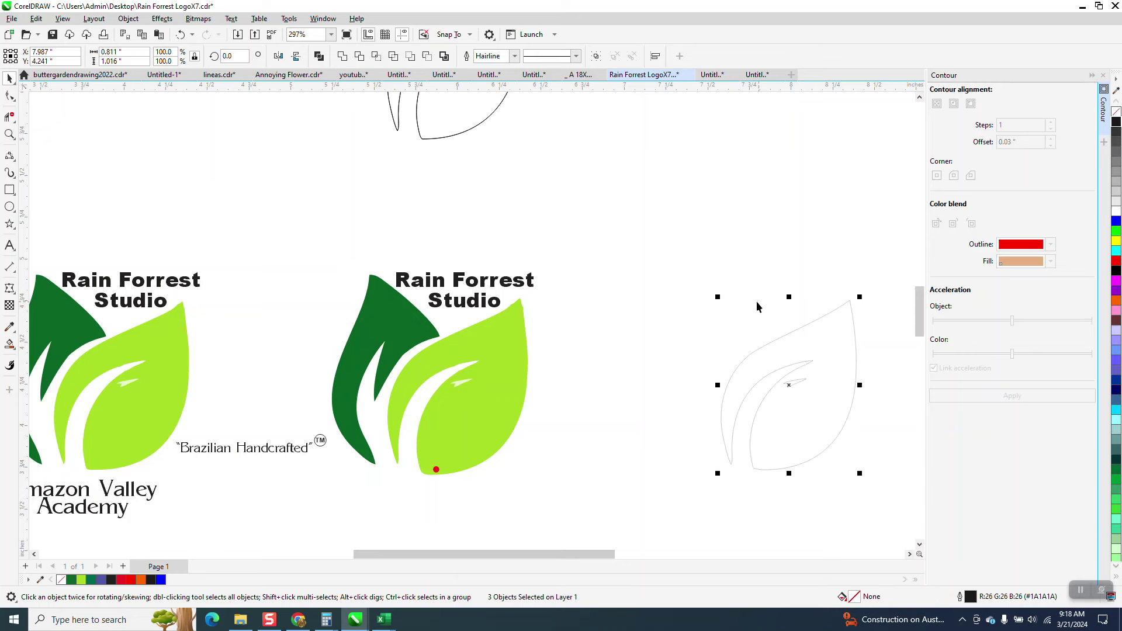
pyautogui.press('t')
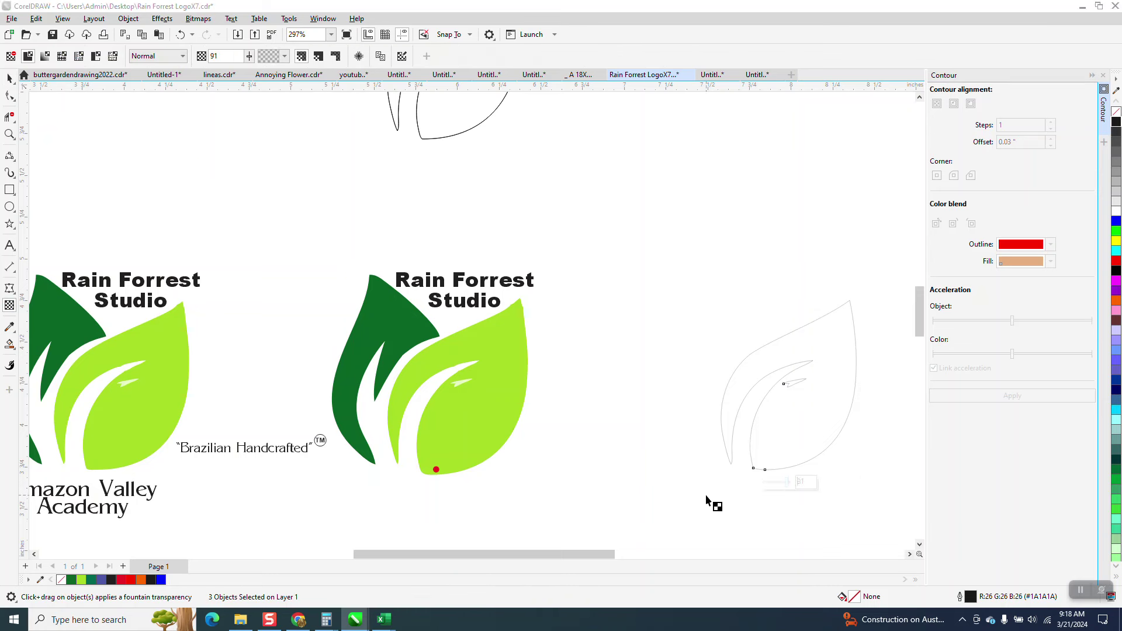
pyautogui.moveTo(785, 485); pyautogui.dragTo(716, 504)
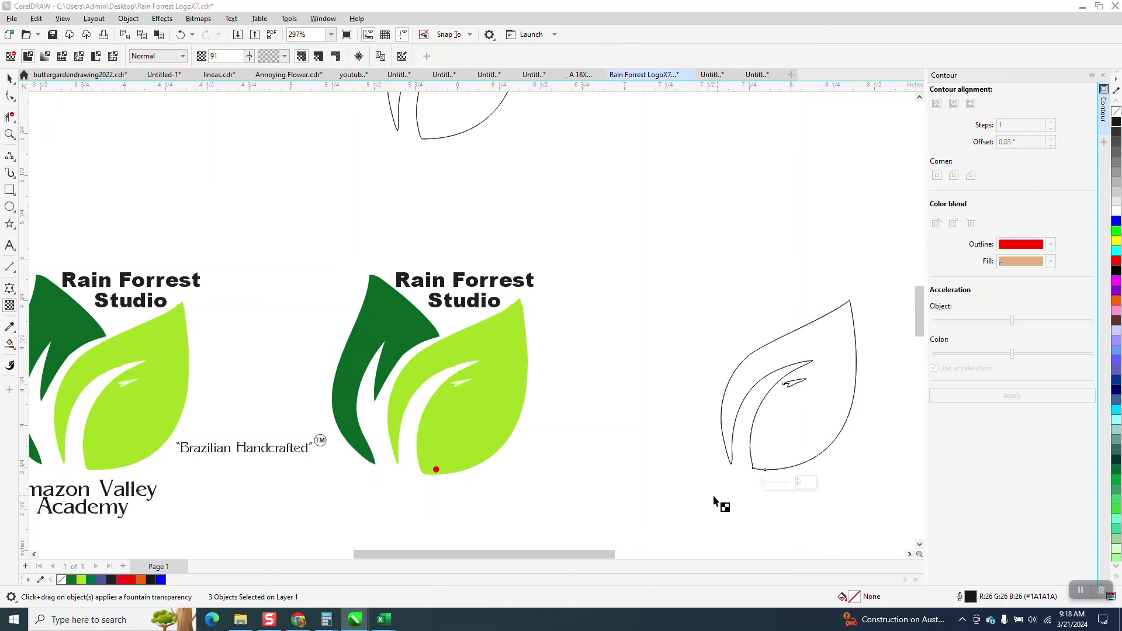
pyautogui.click(10, 345)
pyautogui.click(801, 420)
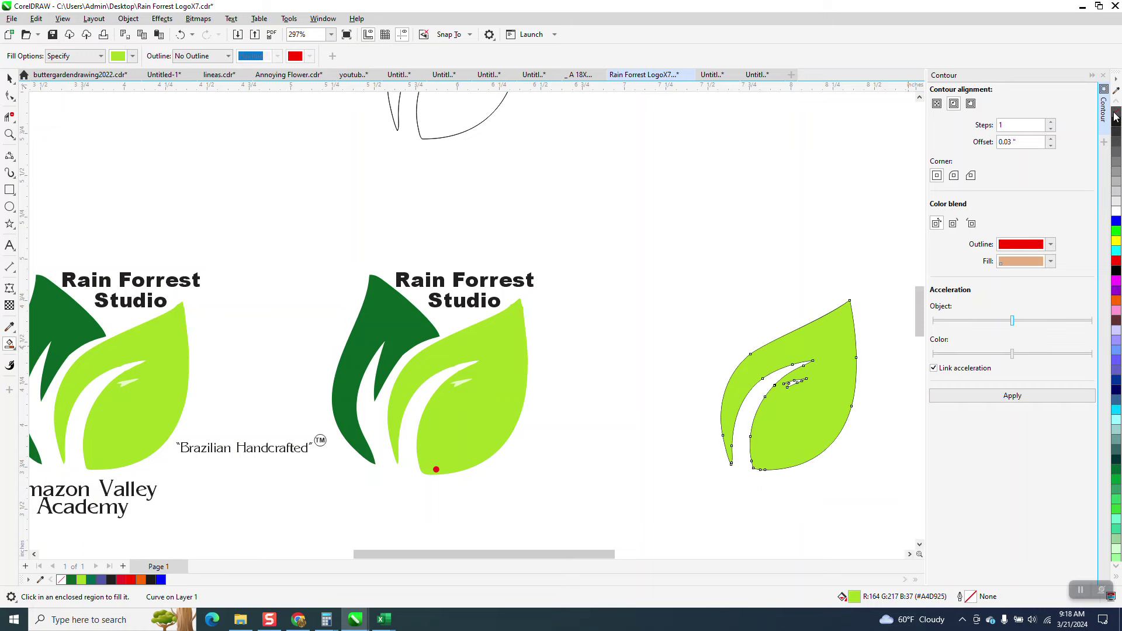
# Select the whole leaf, drag it beside the second logo's leaf, and close the Contour docker
pyautogui.click(9, 78)
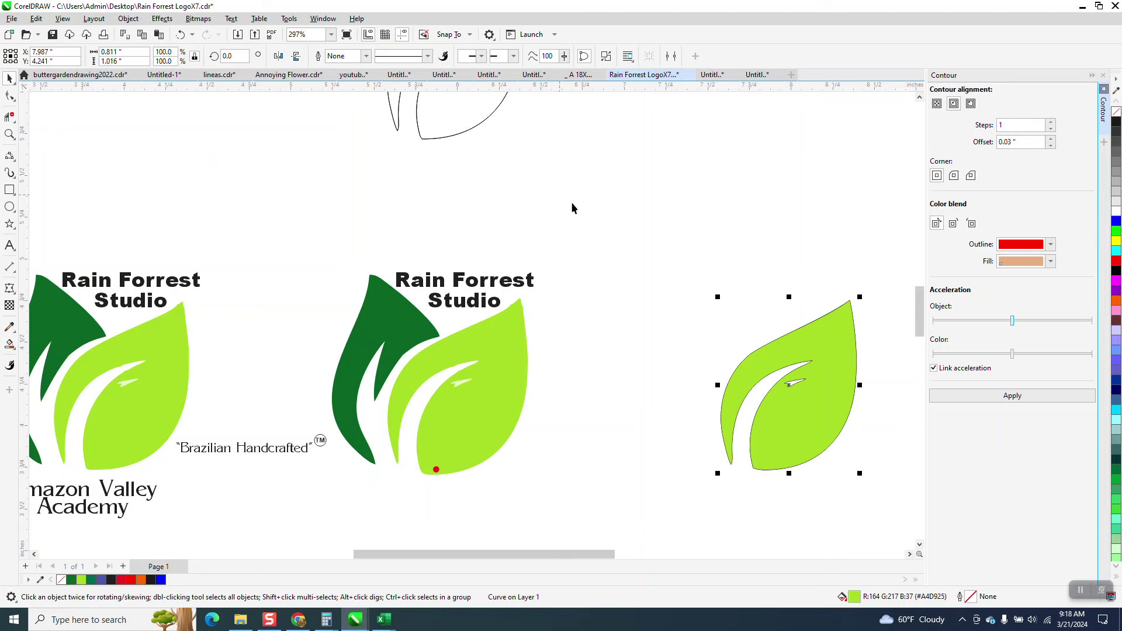
pyautogui.moveTo(613, 238); pyautogui.dragTo(881, 497)
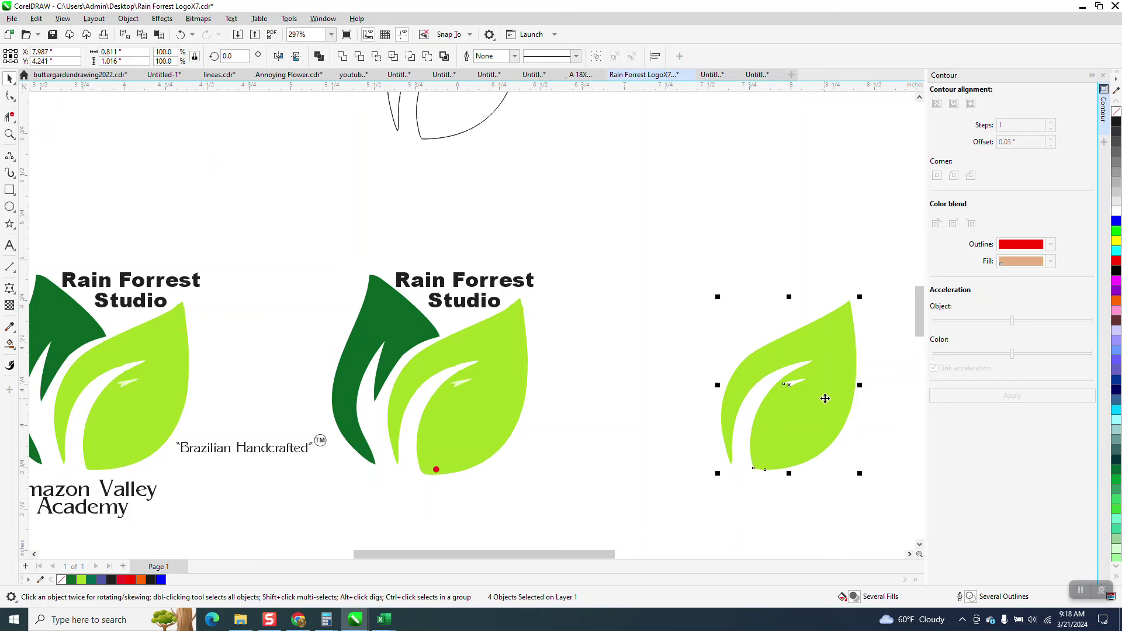
pyautogui.moveTo(834, 409); pyautogui.dragTo(655, 417)
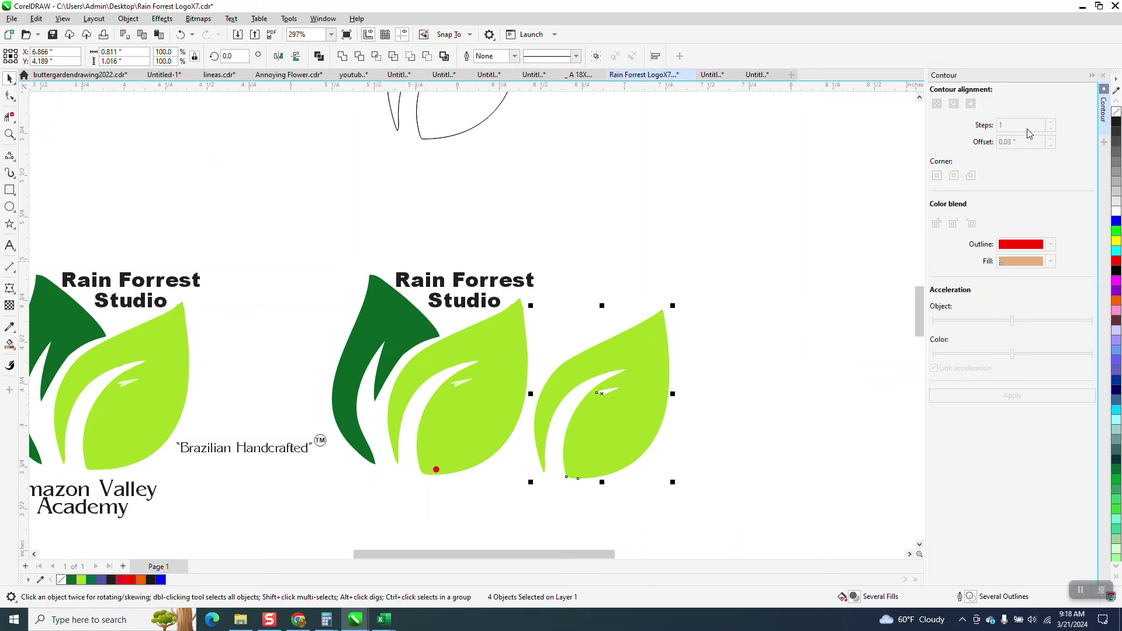
pyautogui.click(1103, 74)
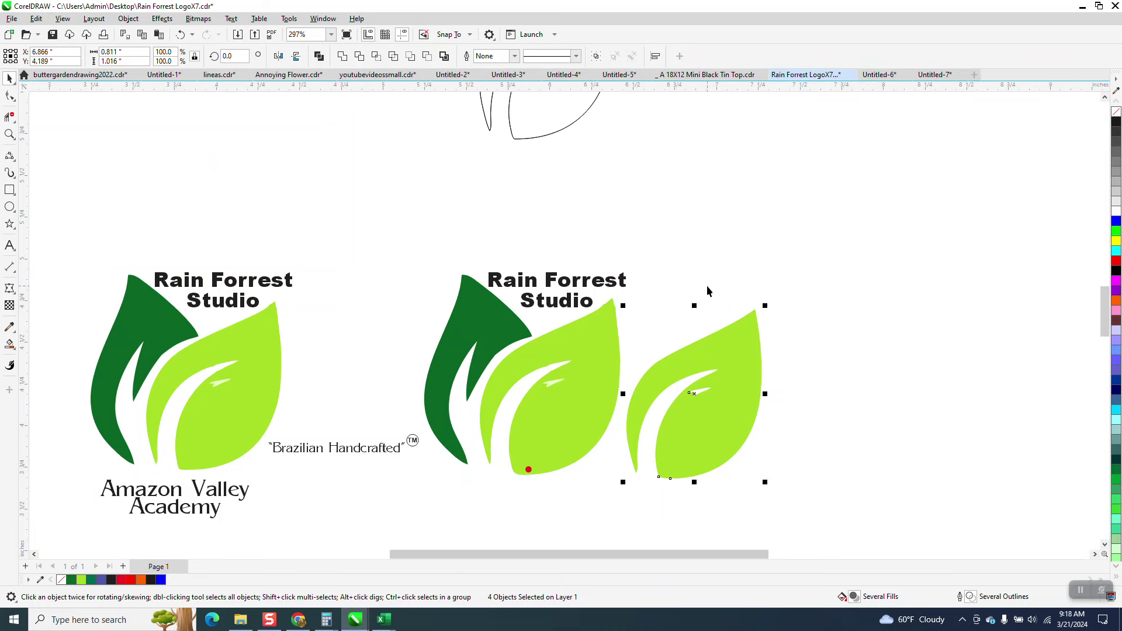
# Scale the lime leaf to 80%, shift it beside the logo leaf, then enlarge it to 109% (about 0.883" by 1.108")
pyautogui.click(751, 375)
pyautogui.click(746, 331)
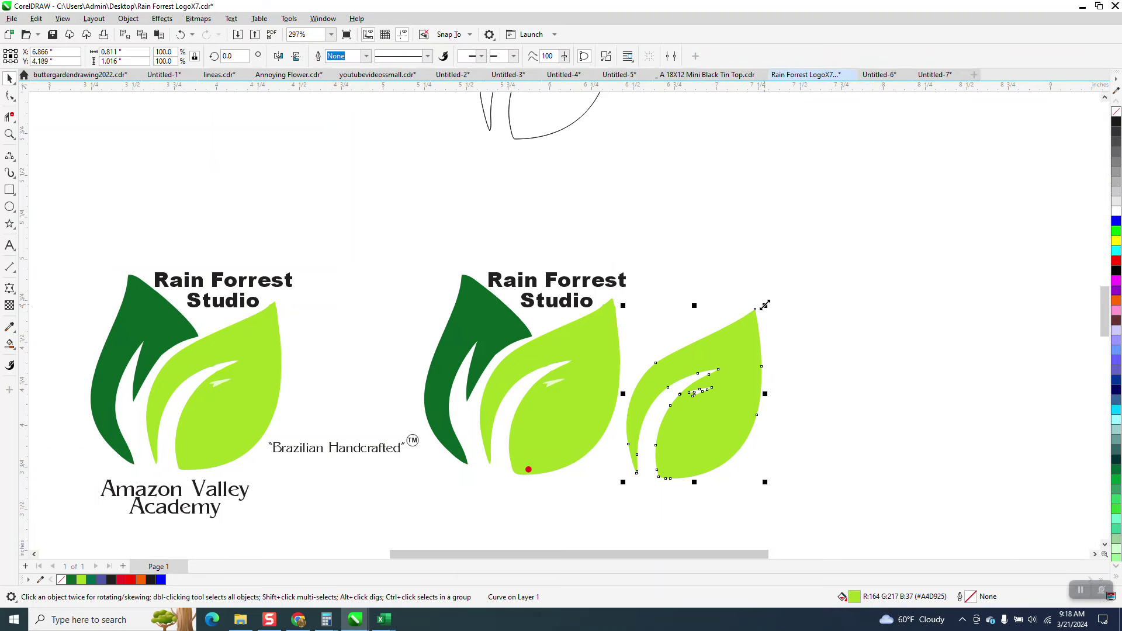
pyautogui.moveTo(765, 306); pyautogui.dragTo(744, 344)
pyautogui.moveTo(714, 382); pyautogui.dragTo(739, 355)
pyautogui.moveTo(764, 314); pyautogui.dragTo(820, 273)
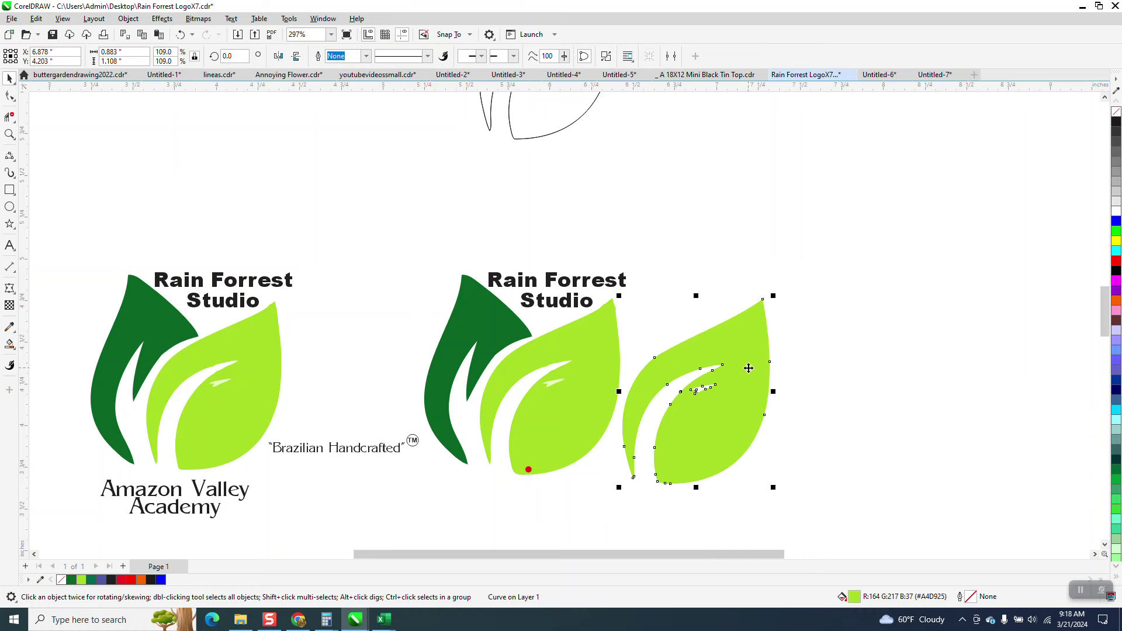
pyautogui.scroll(-1, 786, 350)
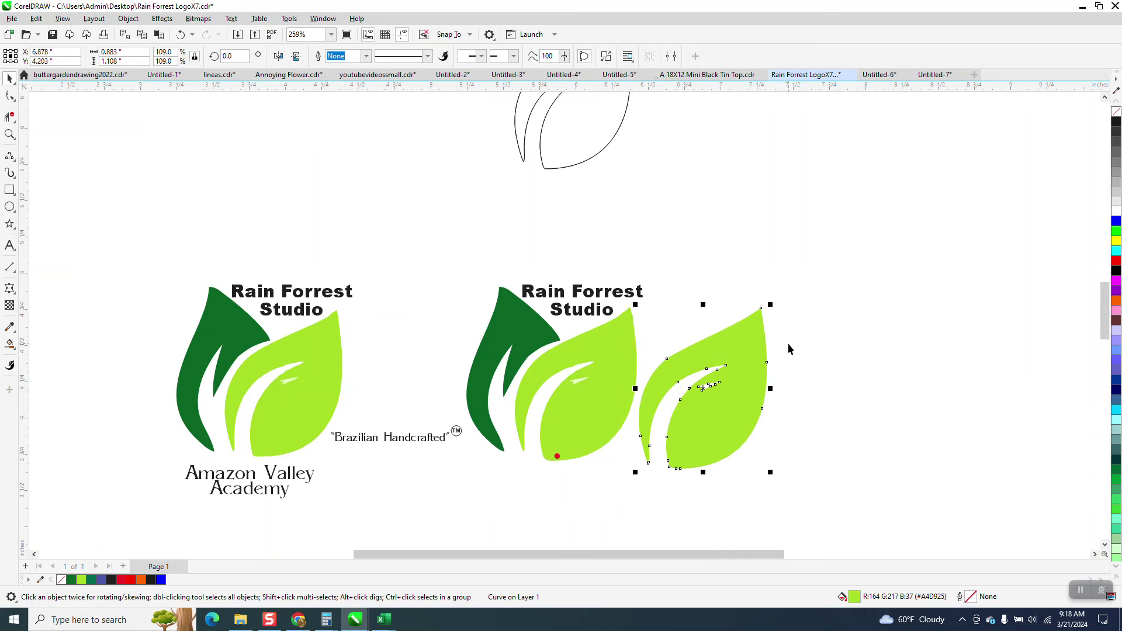